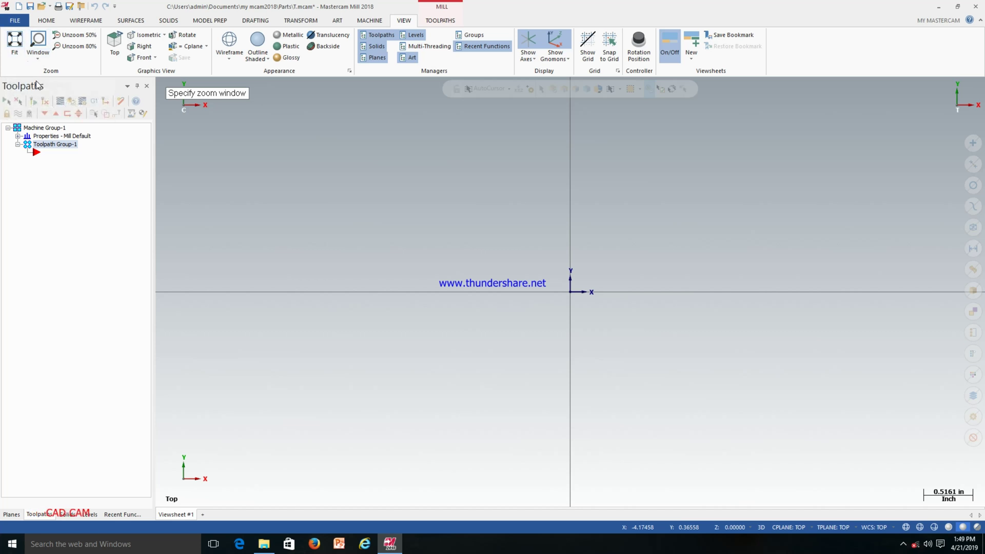
Step: Start a new file and discard the changes to T.mcam
left_click(42, 8)
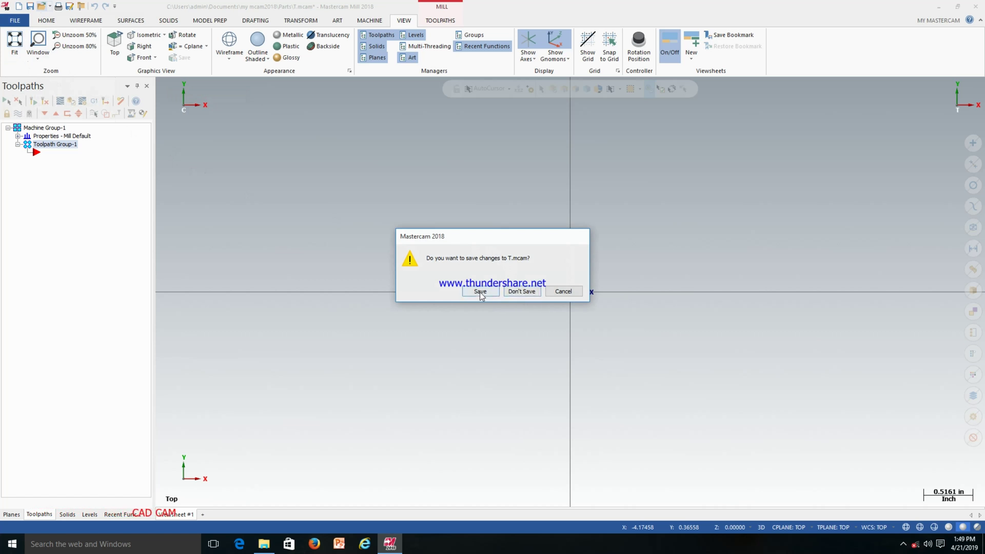
left_click(563, 290)
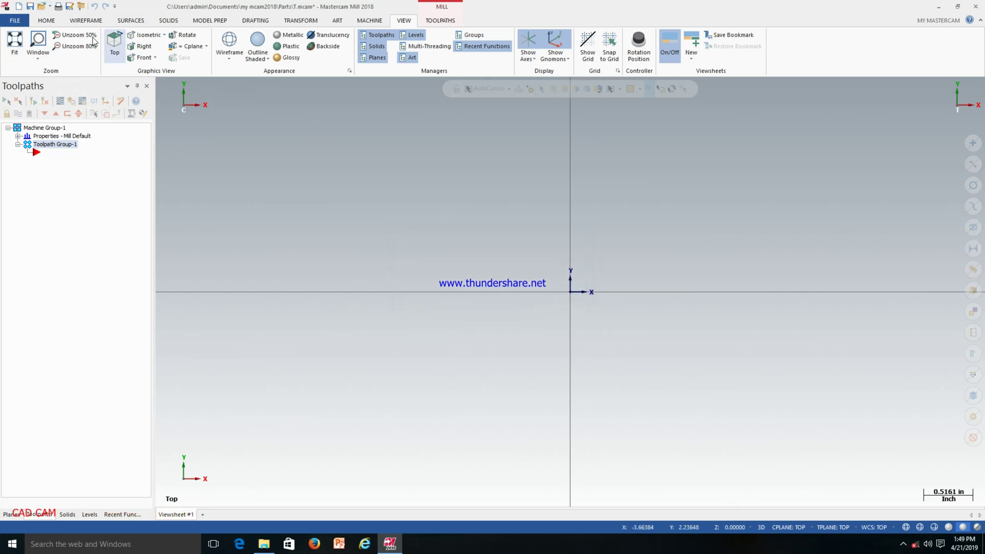
left_click(18, 7)
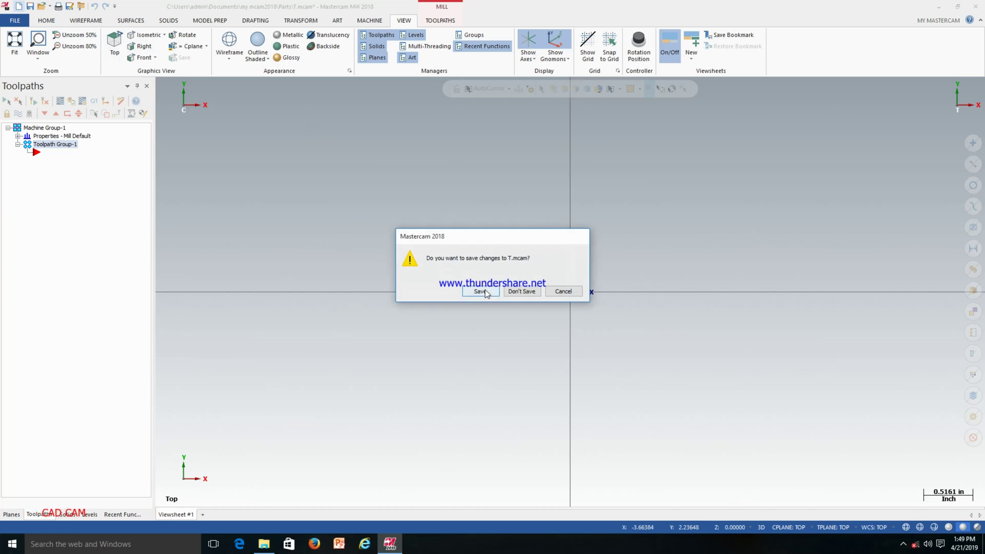
left_click(521, 291)
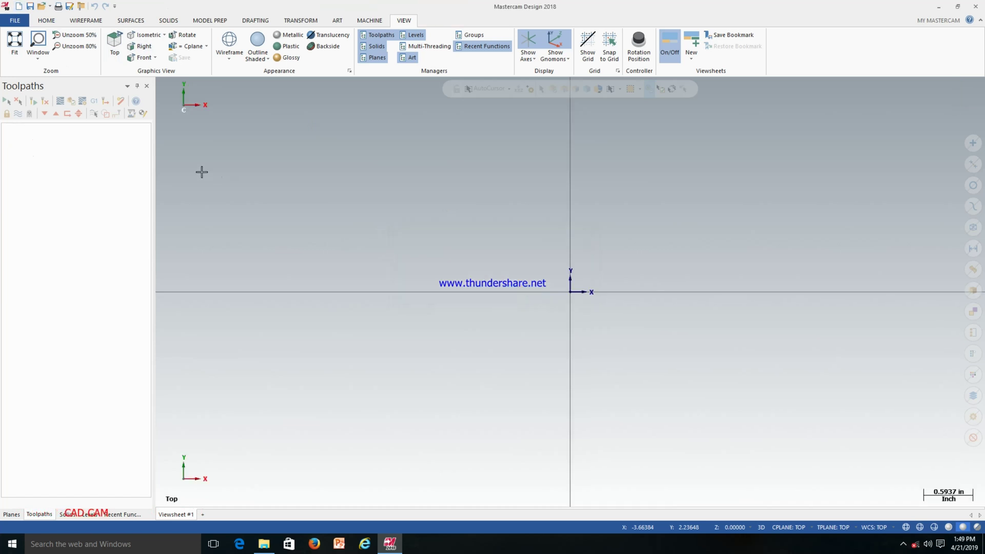
Step: Browse for a file to open in the cavity_machining folder under CADCAM > m cam
left_click(41, 6)
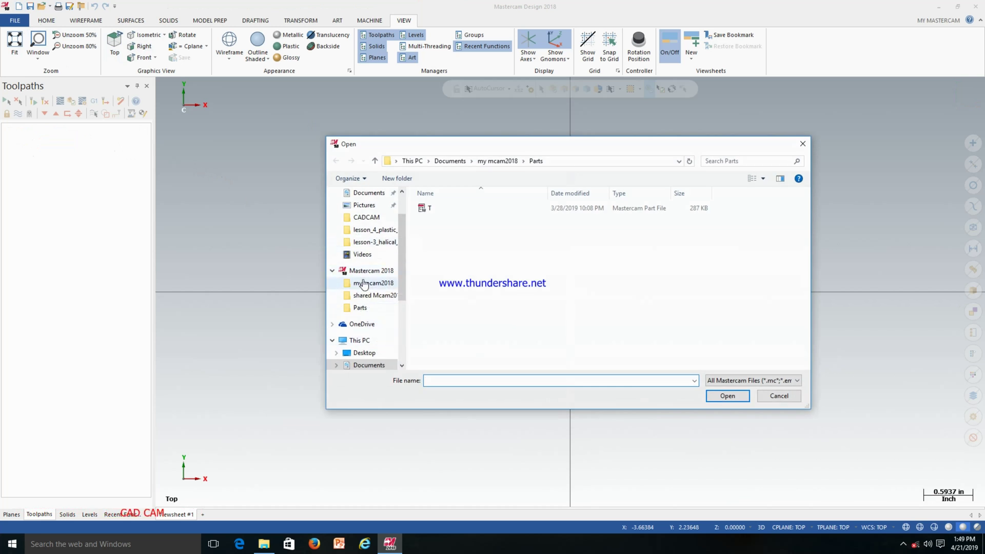
mouse_move(400, 248)
left_mouse_down()
mouse_move(404, 280)
mouse_move(398, 239)
left_mouse_up()
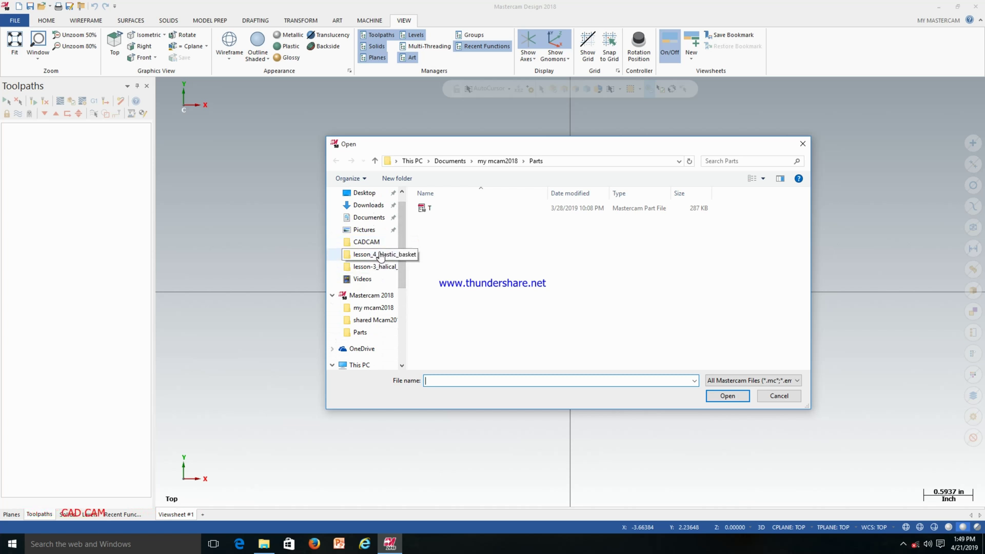
left_click(378, 248)
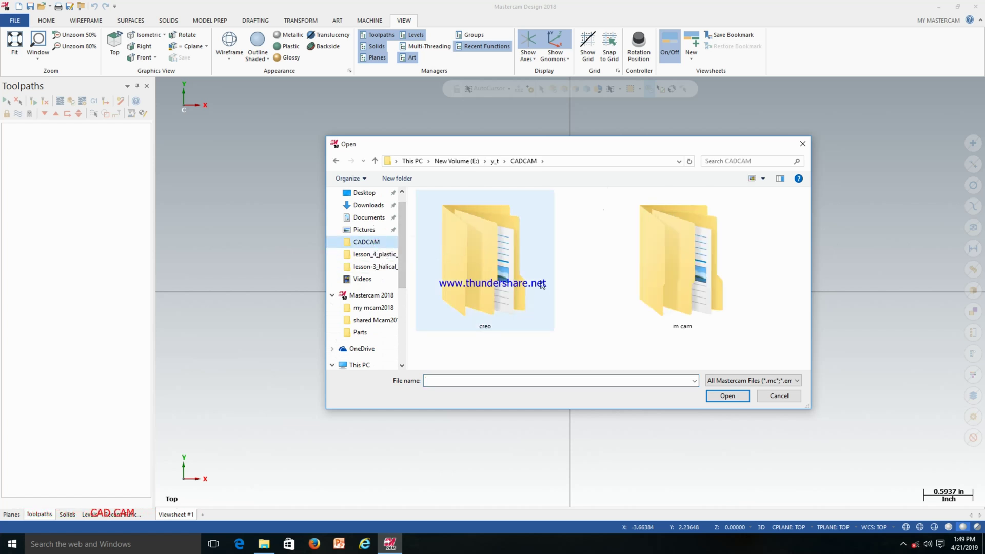
double_click(656, 282)
double_click(451, 208)
Step: List all file types and open cavity_insert.igs, switching only the system units to Metric
left_click(752, 380)
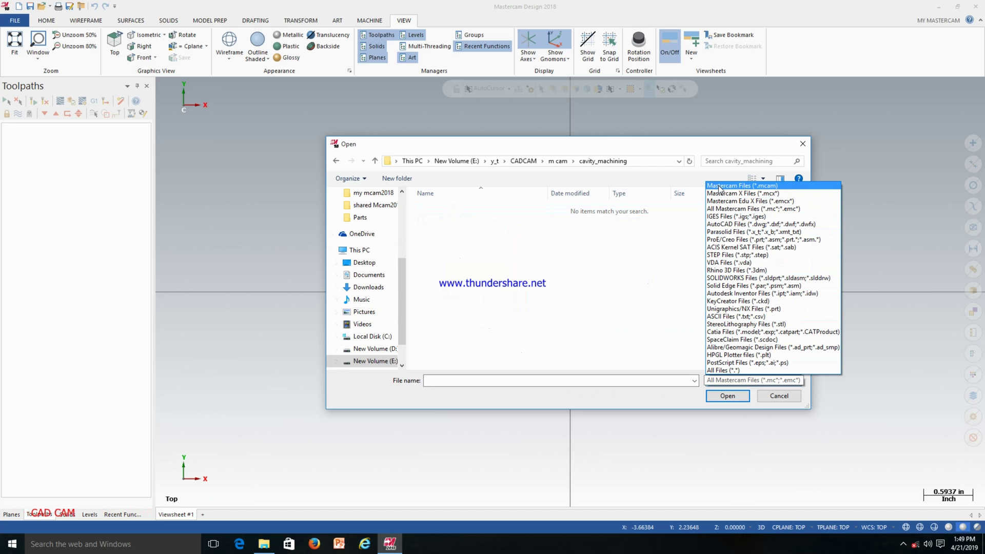
left_click(735, 371)
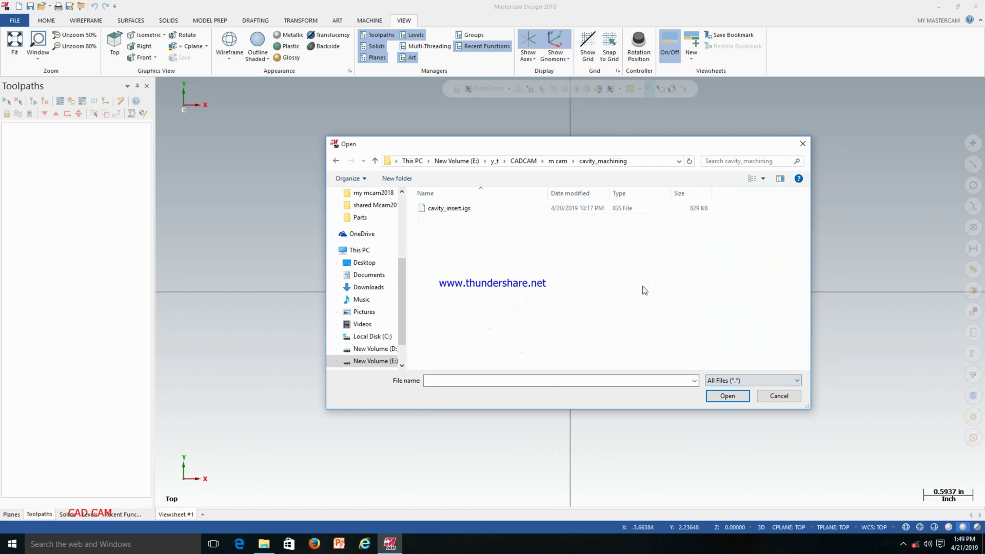
double_click(448, 212)
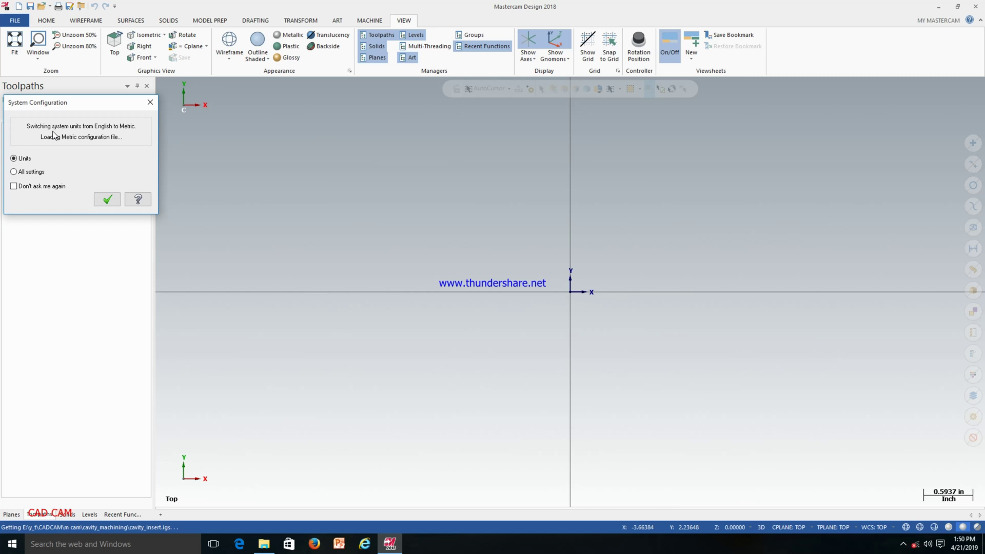
left_click(108, 200)
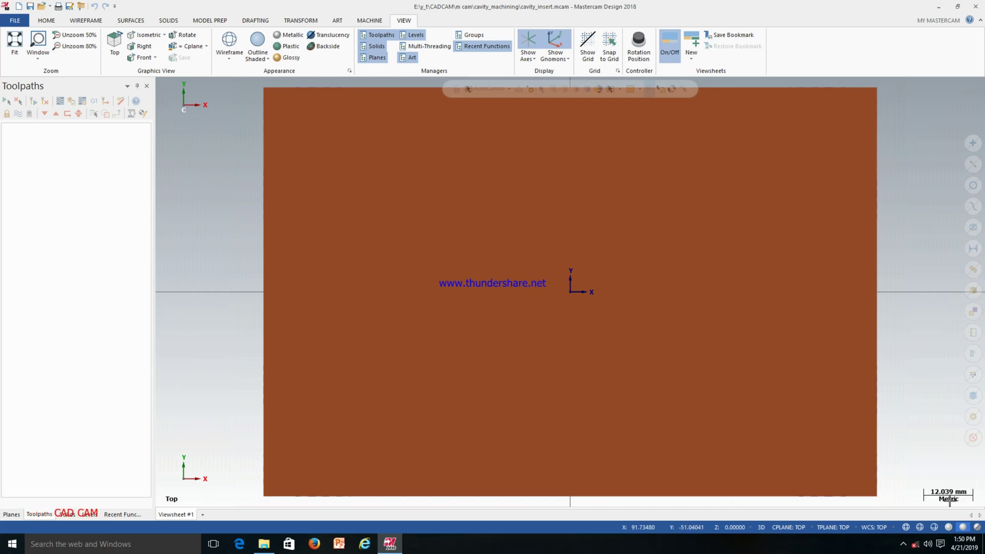
Step: Examine the imported cavity insert from below and from the side to check its orientation relative to the Z axis
scroll(380, 217, "up", 2)
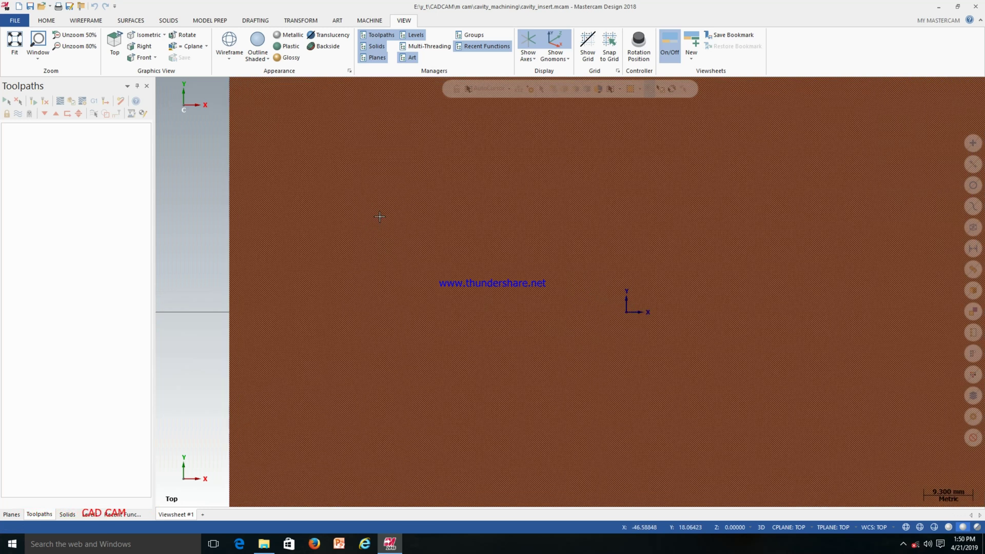
scroll(379, 217, "down", 3)
middle_click_drag(445, 196, 461, 352)
scroll(436, 328, "down", 3)
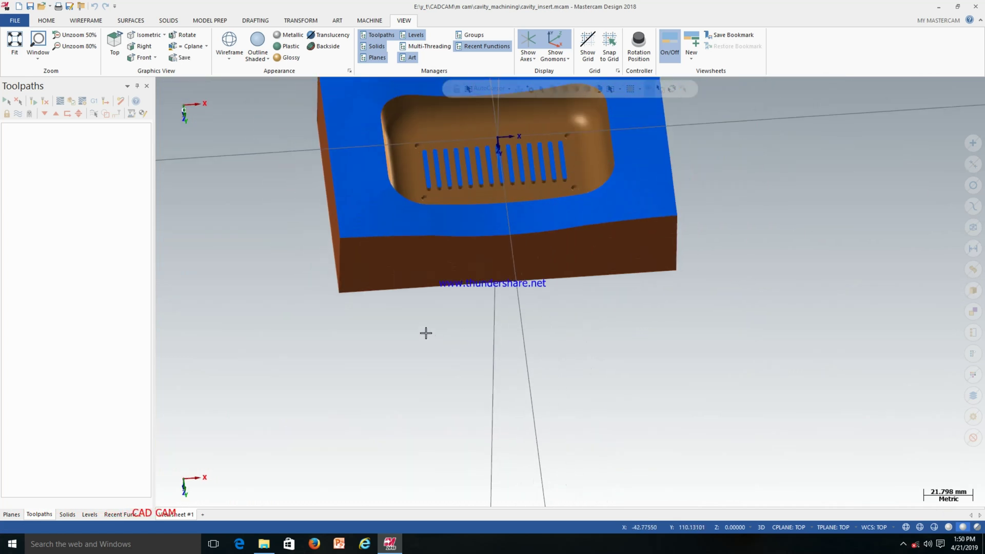
scroll(491, 296, "up", 2)
mouse_move(492, 296)
middle_mouse_down()
mouse_move(518, 251)
mouse_move(490, 246)
mouse_move(501, 239)
middle_mouse_up()
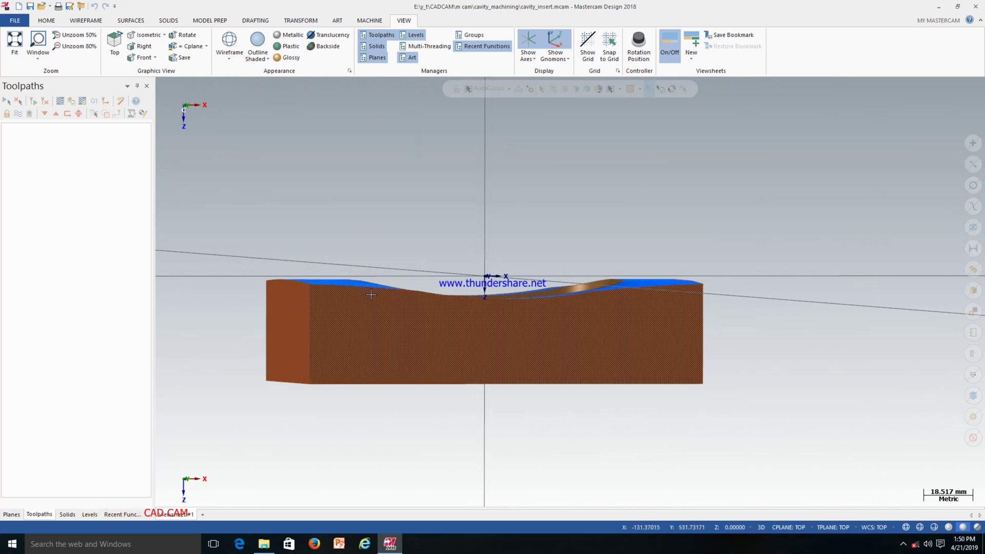
middle_click_drag(348, 306, 330, 306)
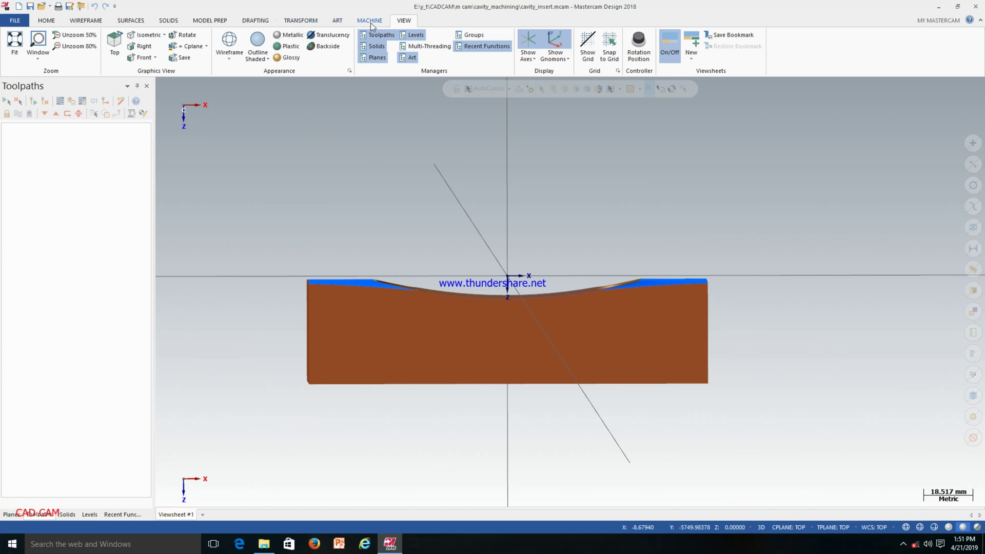
left_click(291, 21)
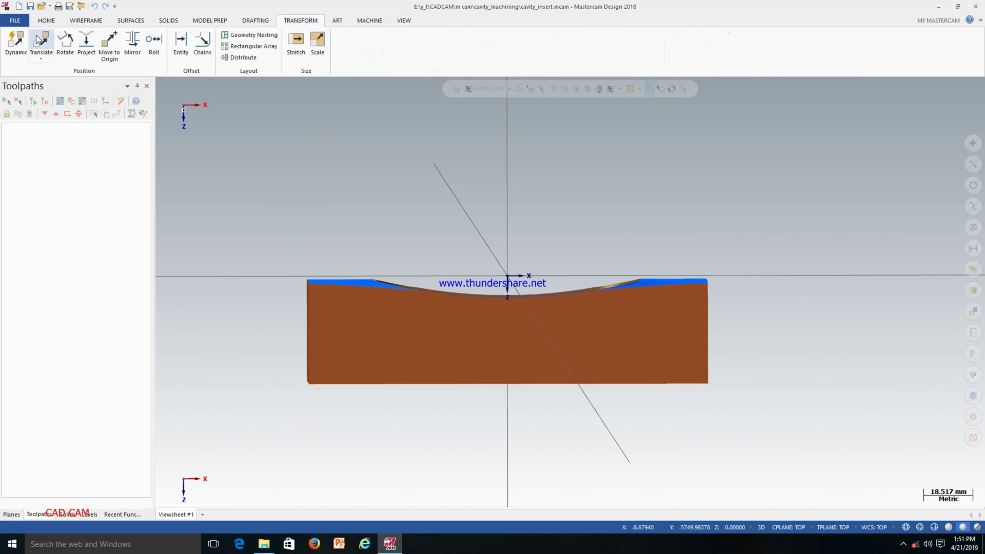
left_click(65, 42)
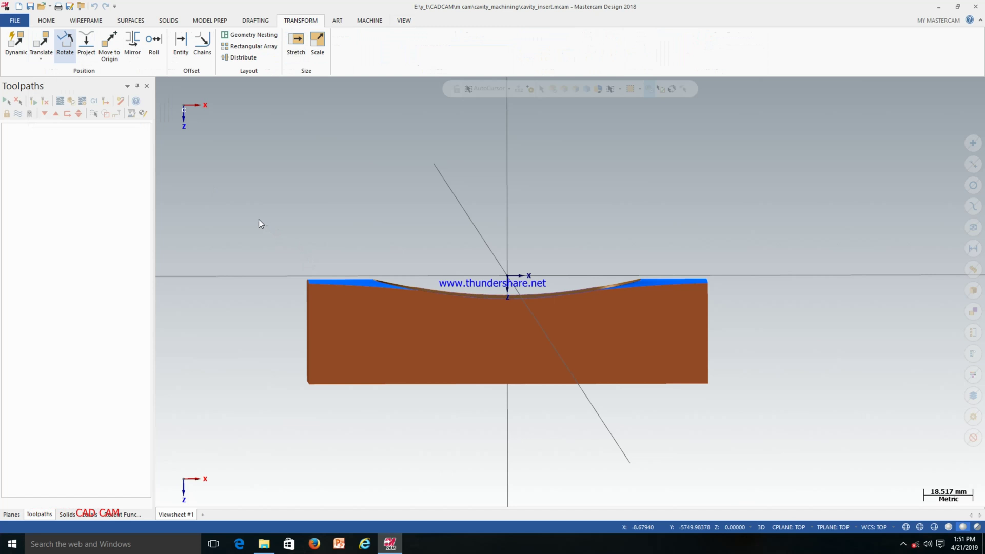
left_click_drag(244, 216, 778, 445)
left_click(523, 111)
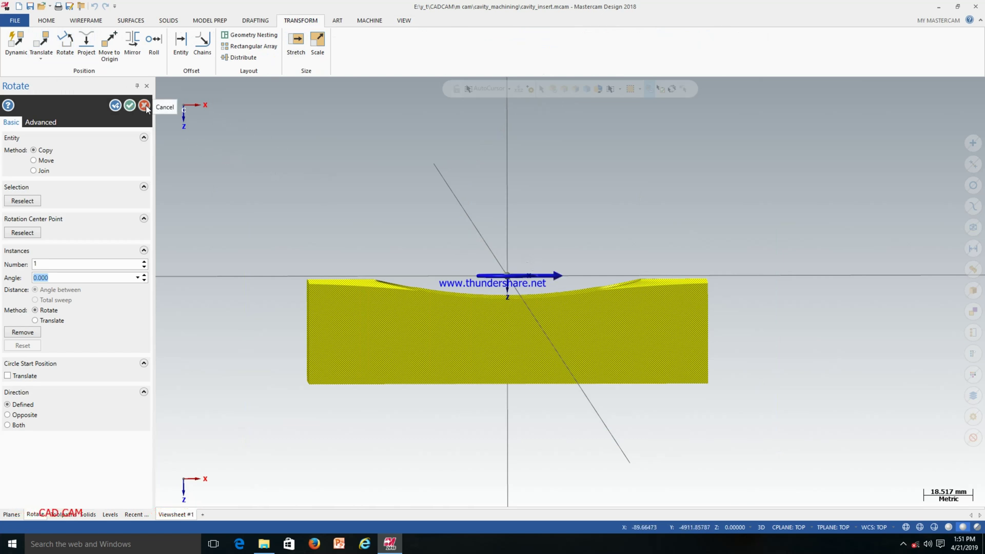
left_click(145, 107)
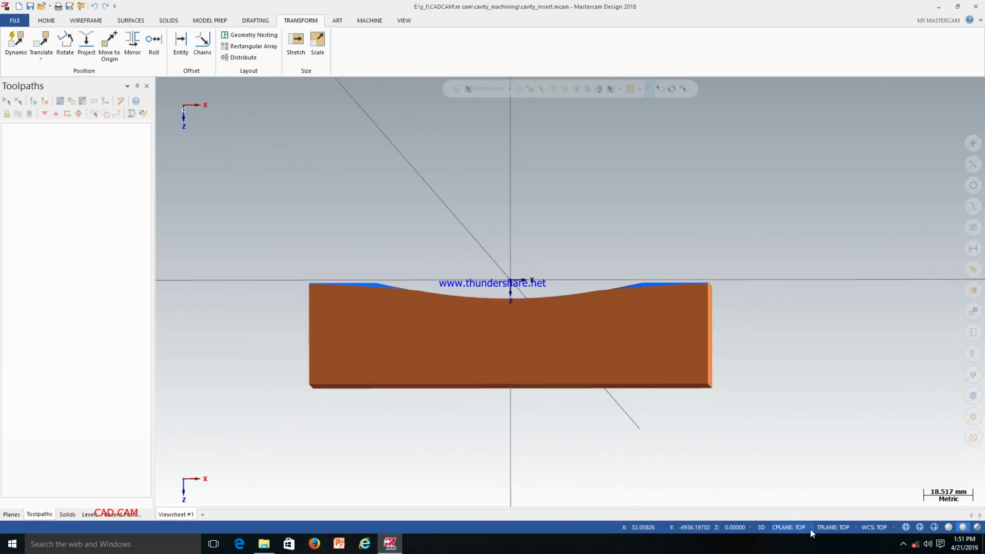
Step: Set the construction plane to Front and rotate the entire cavity insert by 180 degrees with the Move method
left_click(775, 528)
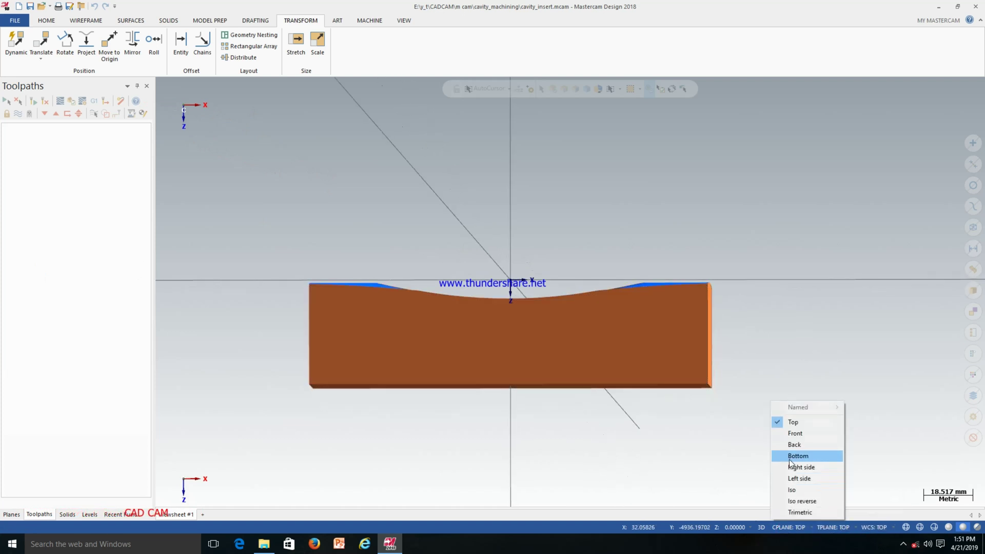
left_click(798, 434)
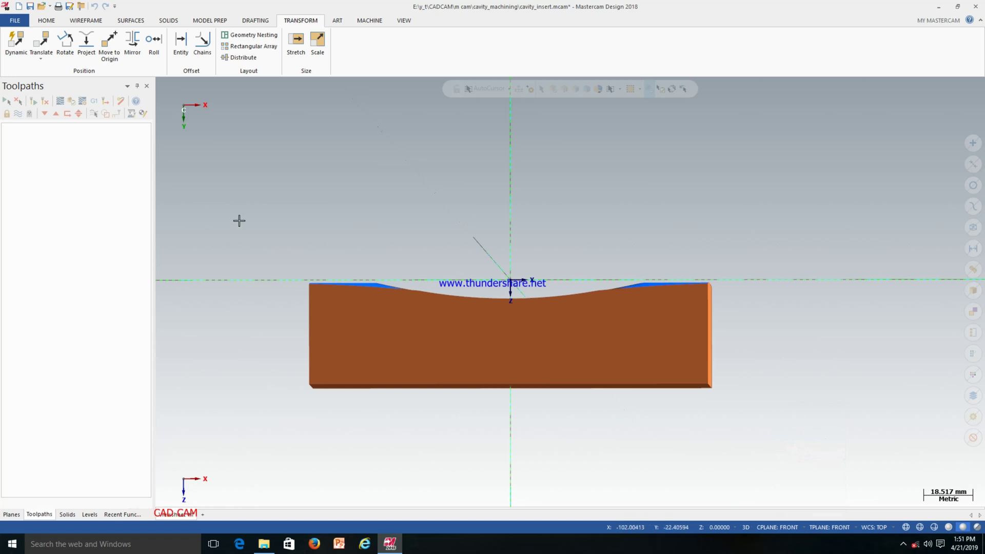
left_click(65, 40)
left_click_drag(270, 224, 776, 436)
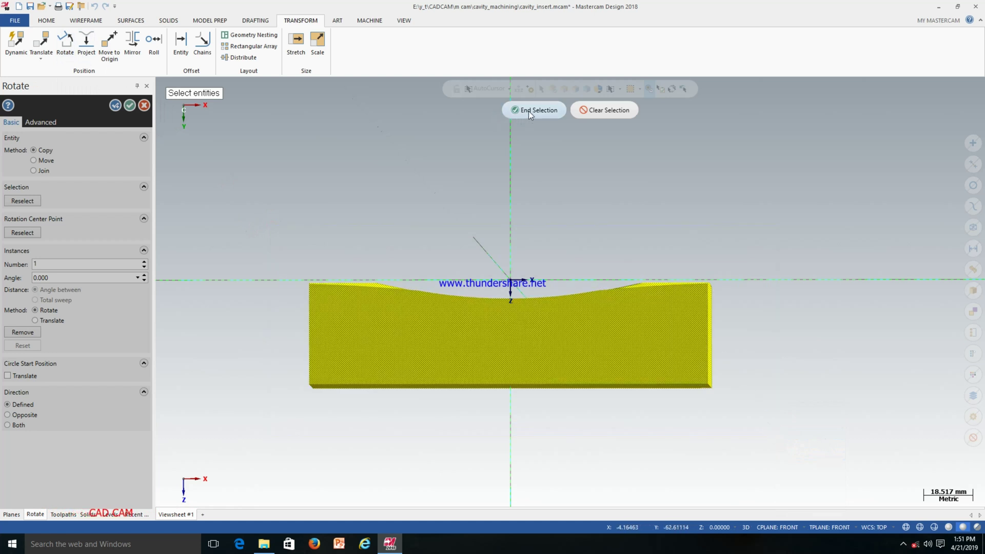
left_click(530, 110)
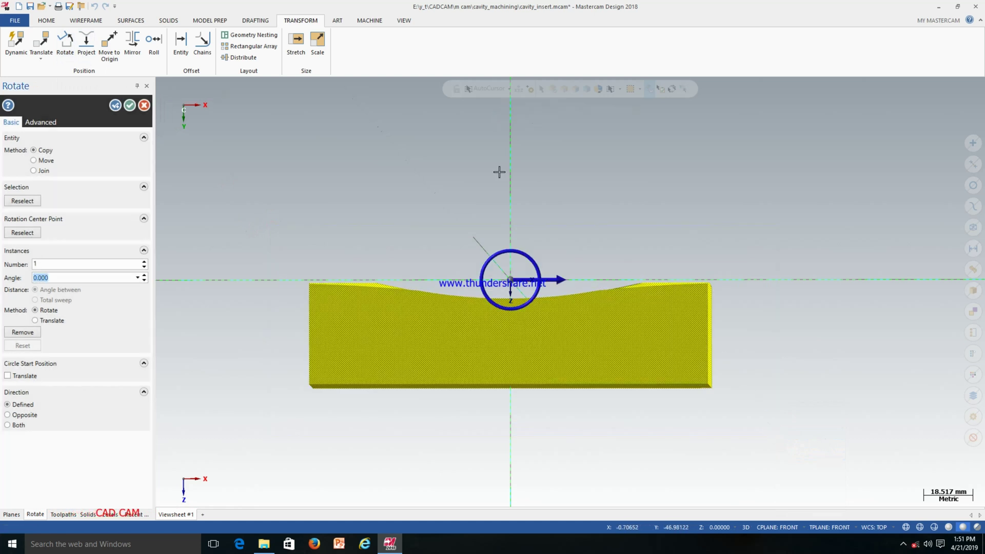
left_click(33, 160)
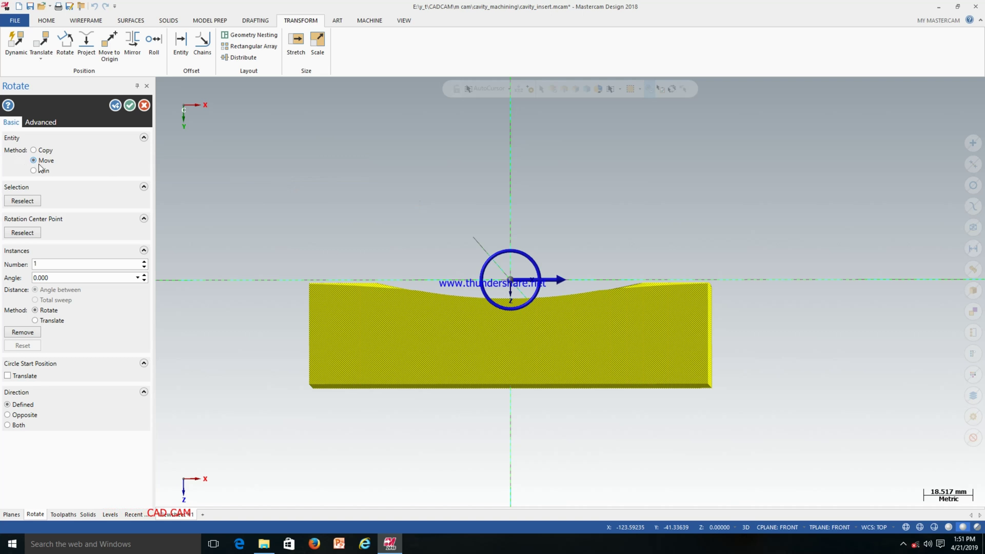
left_click(75, 279)
type("180")
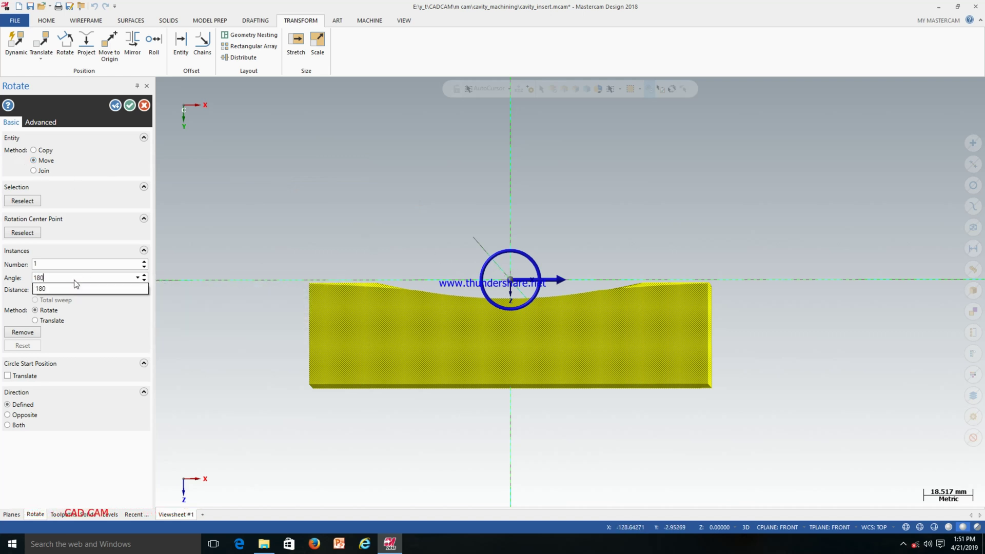
key("Return")
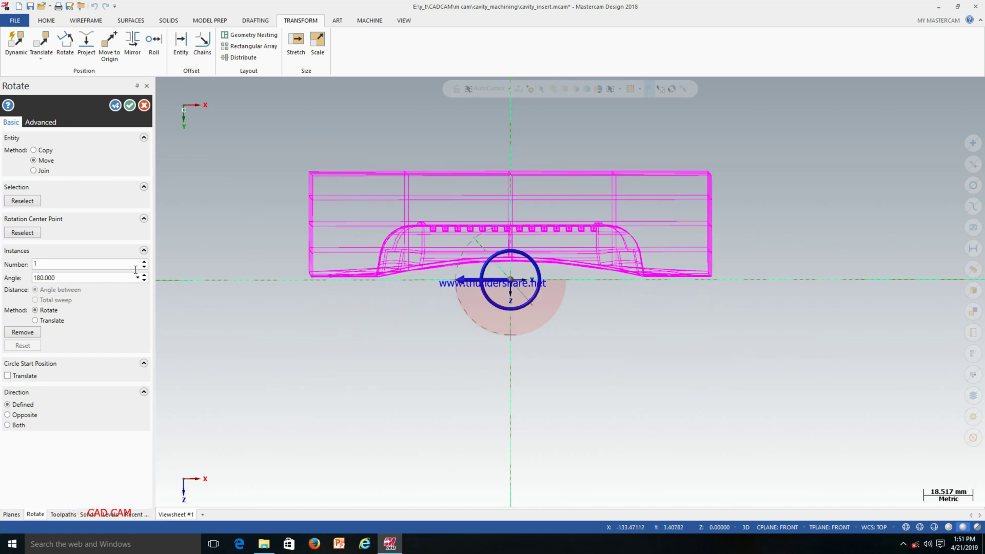
left_click(129, 107)
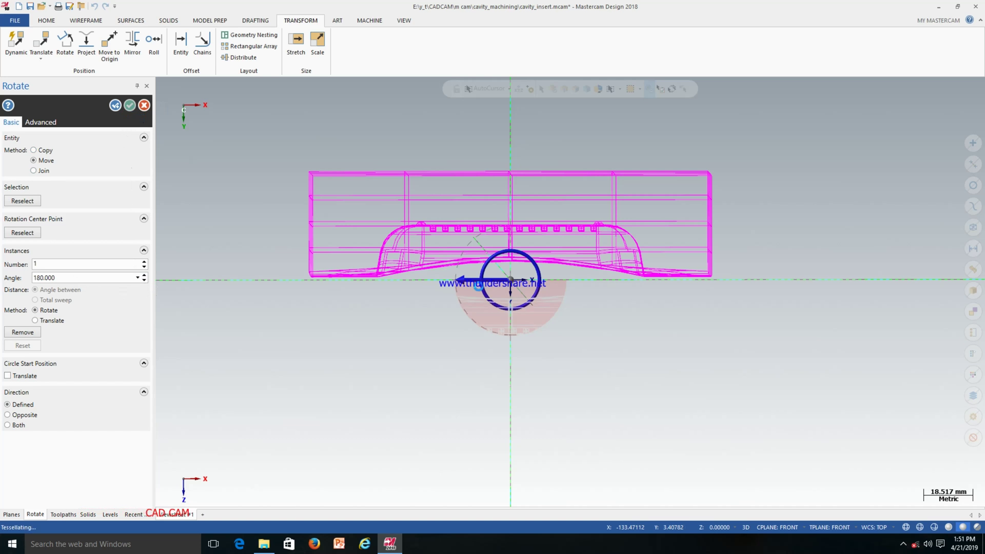
Step: Create a rectangular bounding box around the whole insert with lines and arcs plus face center points, using absolute arrow values
mouse_move(514, 302)
middle_mouse_down()
mouse_move(525, 159)
mouse_move(511, 279)
mouse_move(521, 284)
mouse_move(493, 276)
middle_mouse_up()
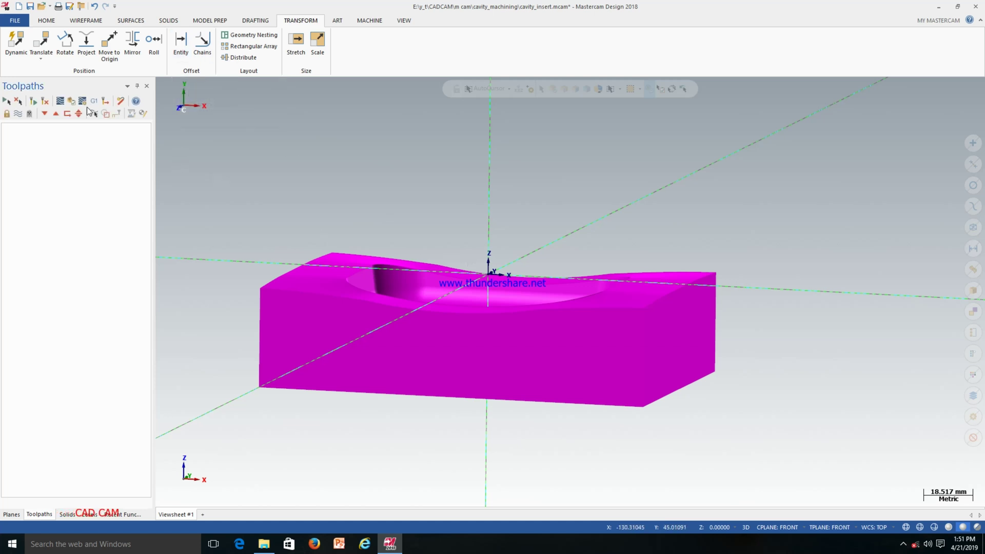
left_click(86, 21)
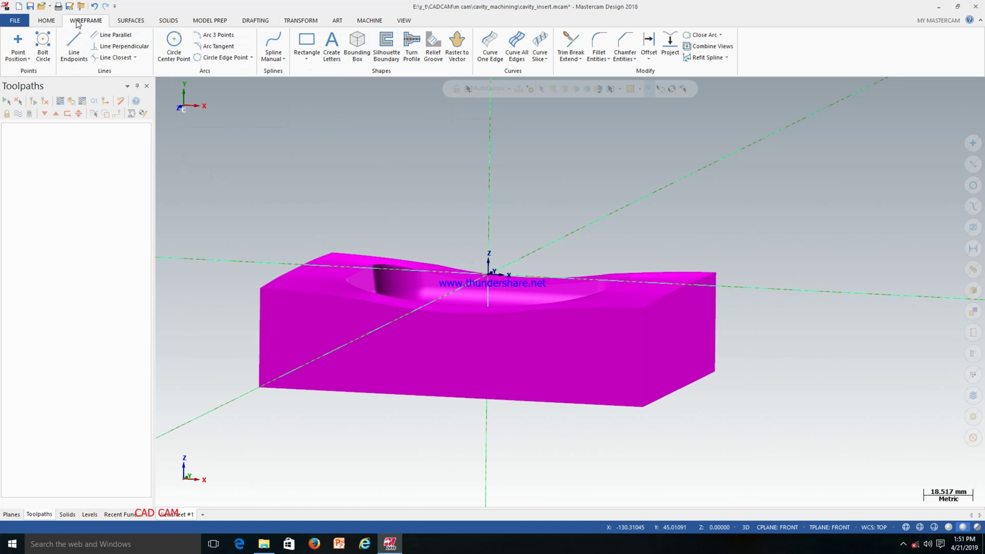
left_click(357, 53)
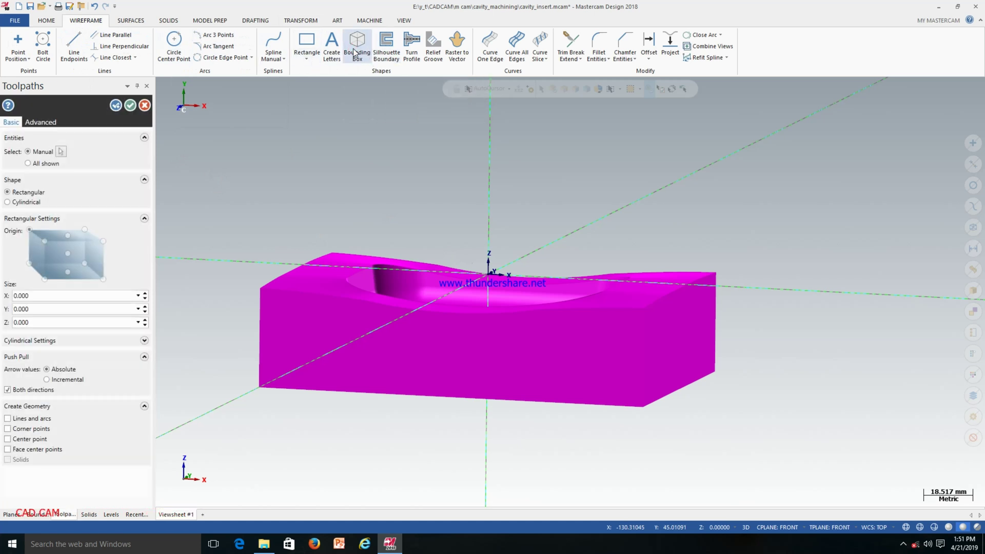
left_click_drag(231, 190, 797, 465)
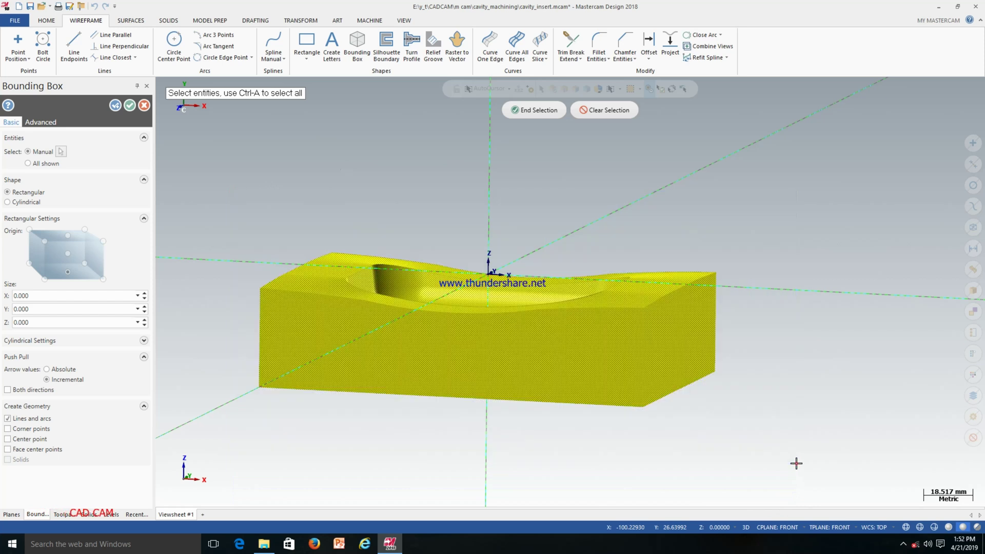
left_click(539, 116)
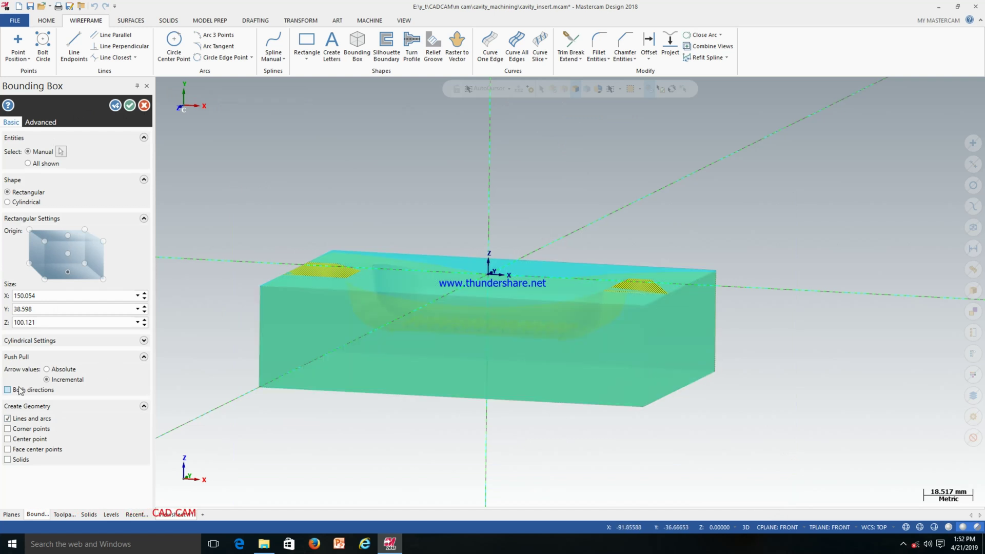
left_click(59, 370)
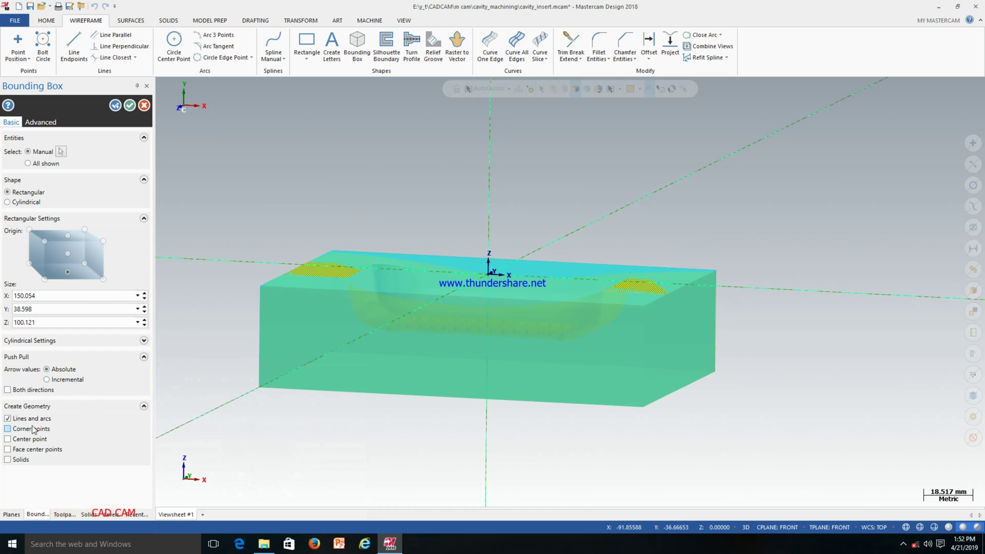
left_click(34, 452)
left_click(130, 104)
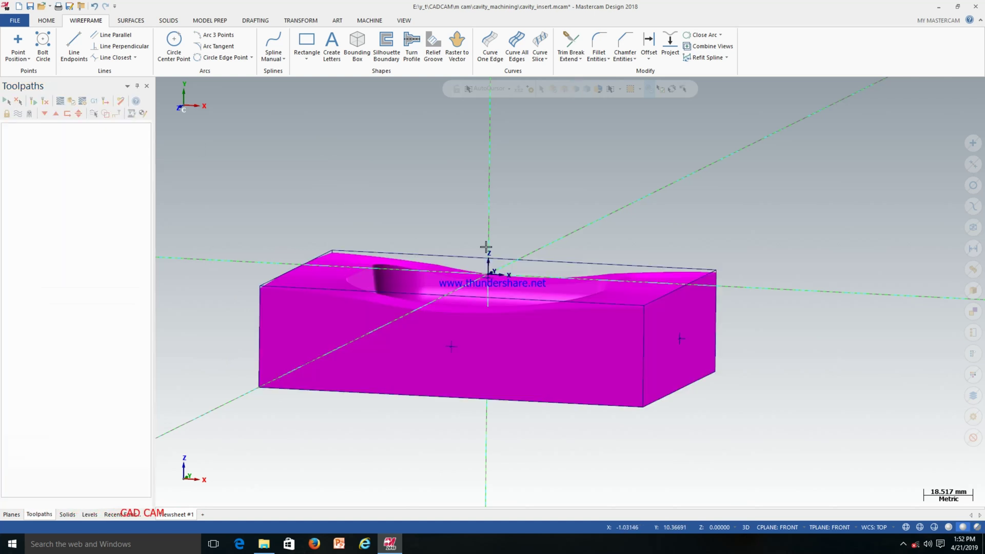
mouse_move(478, 244)
middle_mouse_down()
mouse_move(473, 229)
mouse_move(478, 235)
middle_mouse_up()
scroll(482, 246, "down", 2)
scroll(494, 292, "up", 4)
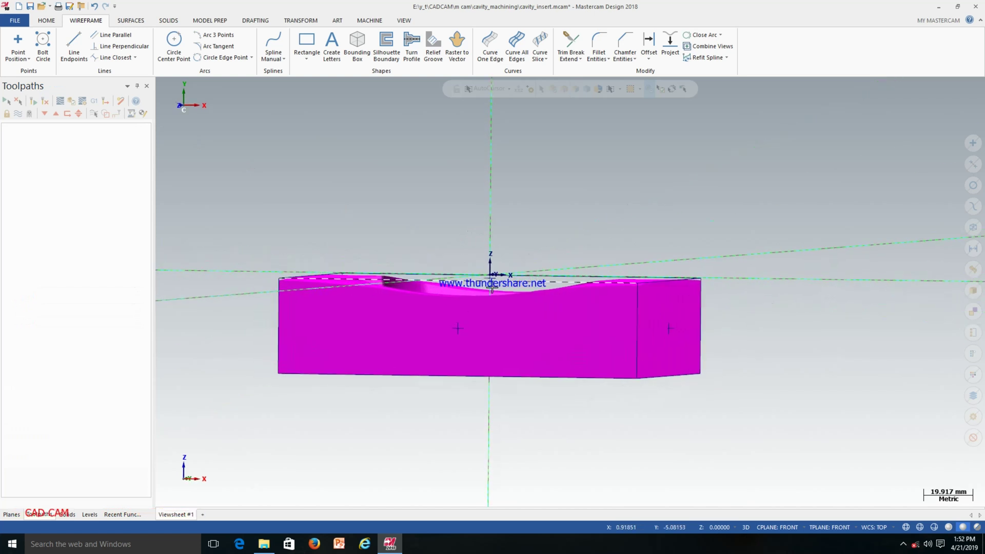
Step: Move all geometry to the origin, translating from the center point on the top face of the bounding box
scroll(494, 293, "up", 2)
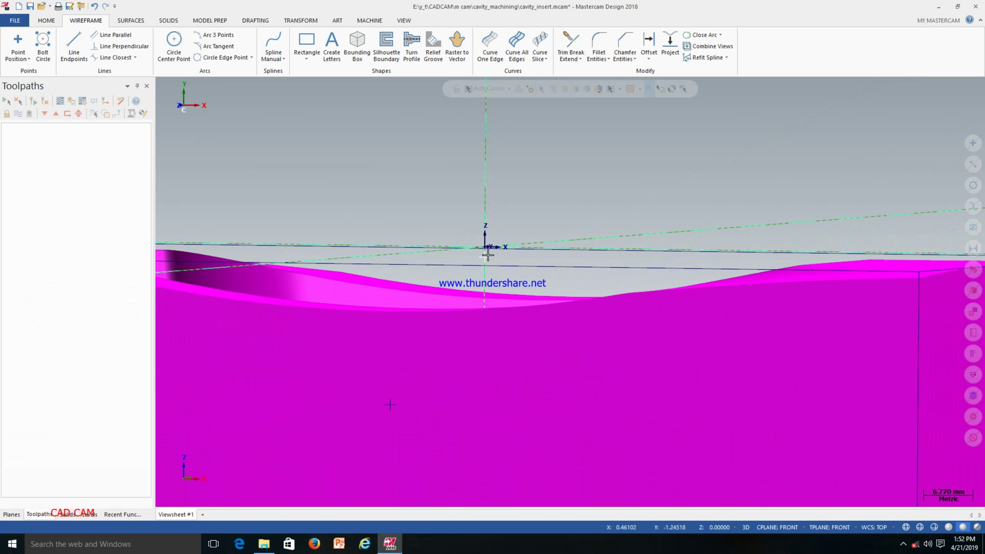
middle_click_drag(486, 247, 494, 240)
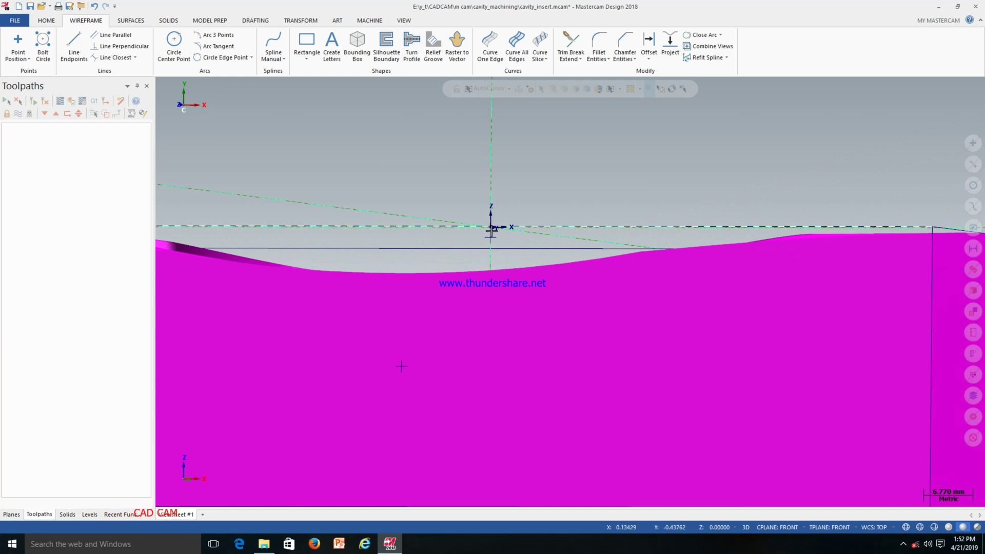
scroll(491, 229, "down", 4)
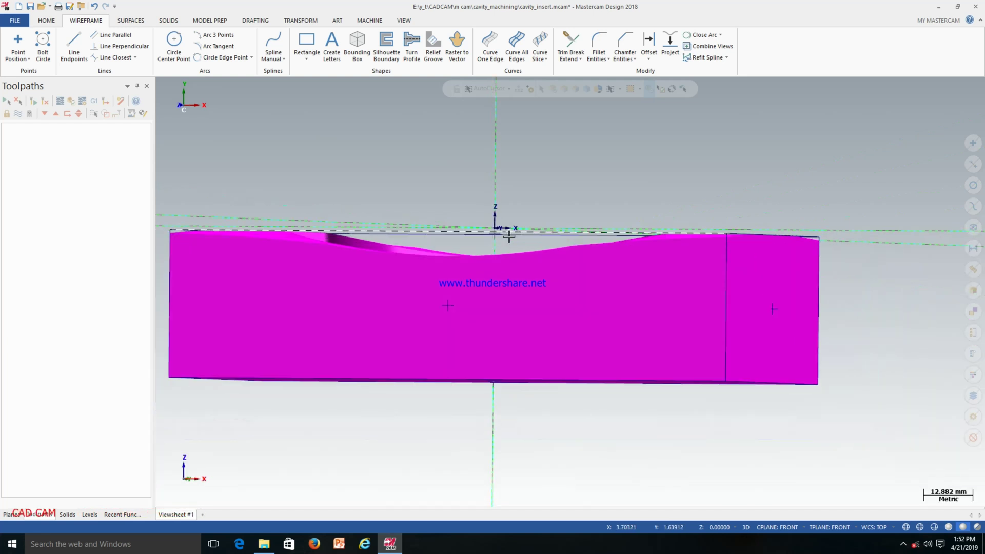
middle_click_drag(509, 236, 494, 202)
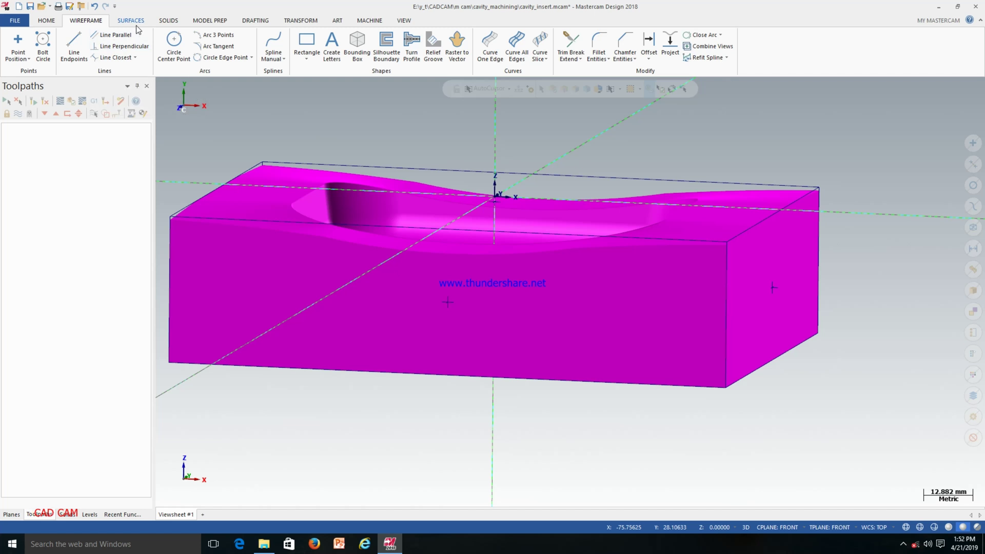
left_click(290, 23)
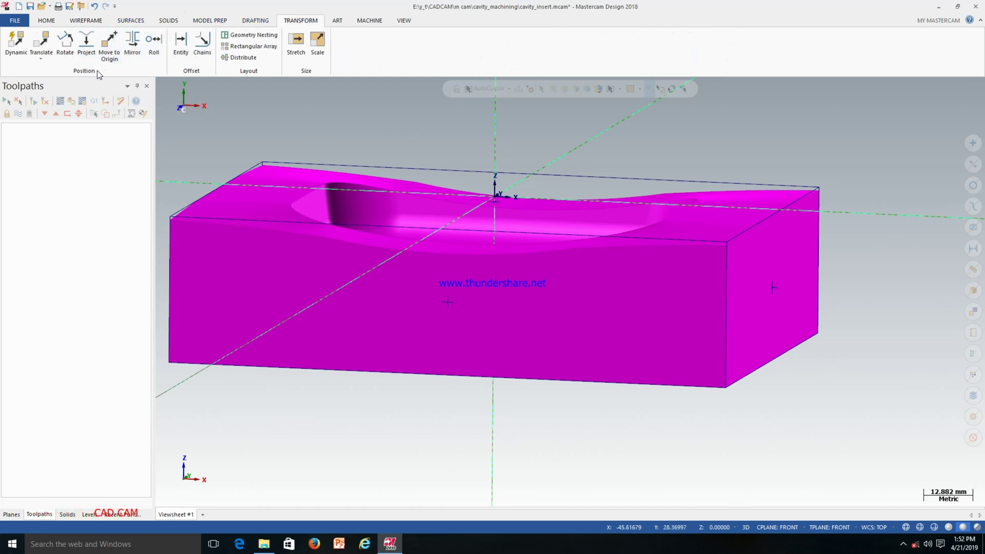
left_click(109, 42)
scroll(530, 207, "down", 2)
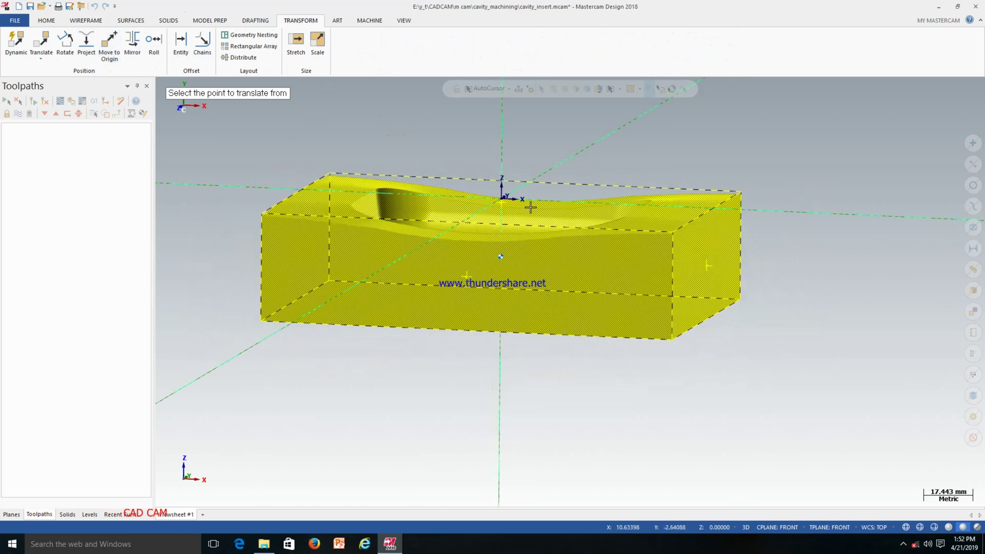
scroll(511, 205, "up", 5)
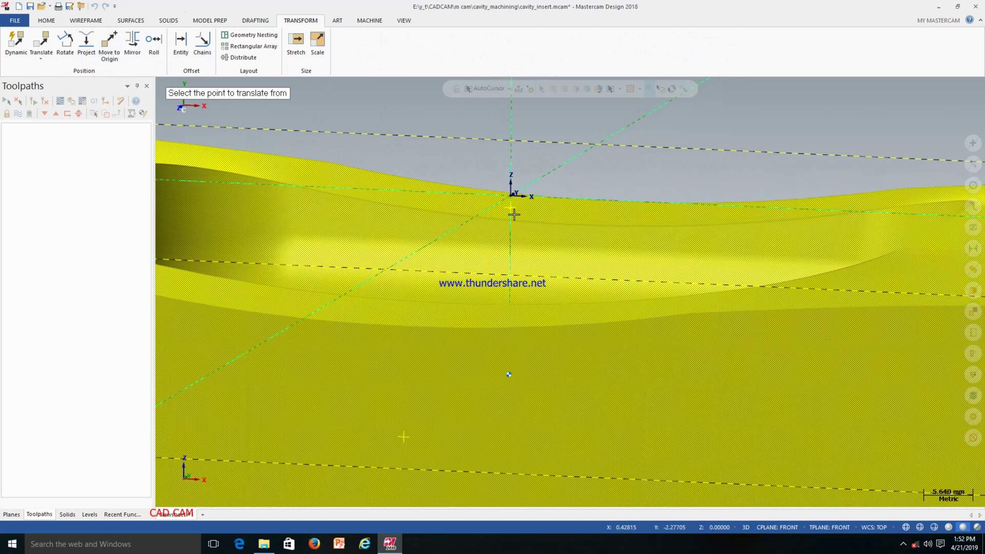
left_click(512, 210)
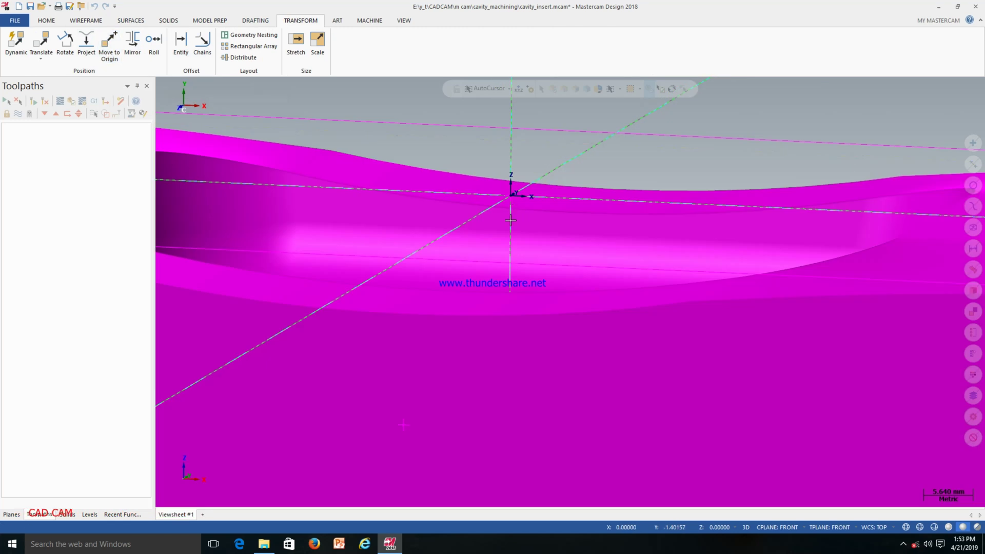
scroll(551, 219, "down", 3)
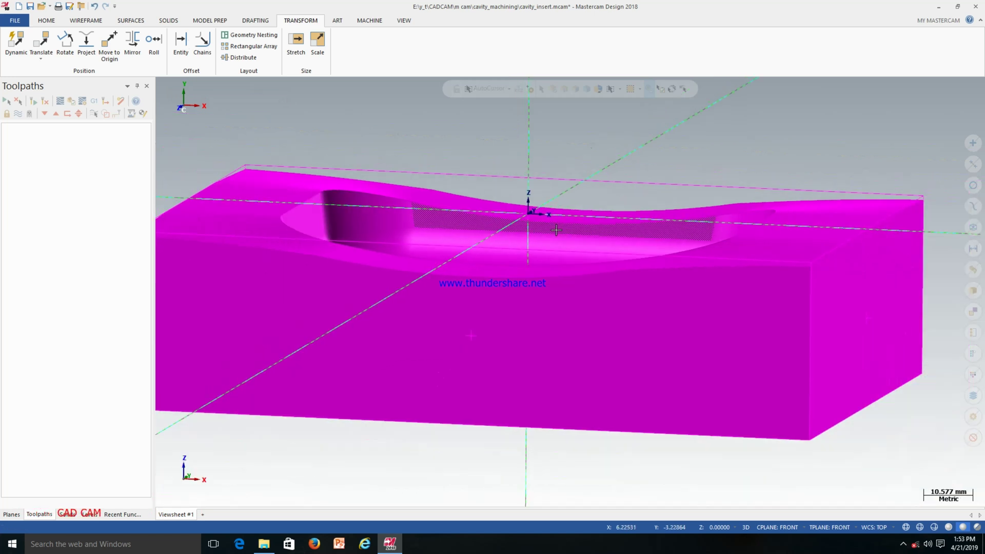
middle_click_drag(550, 219, 541, 208)
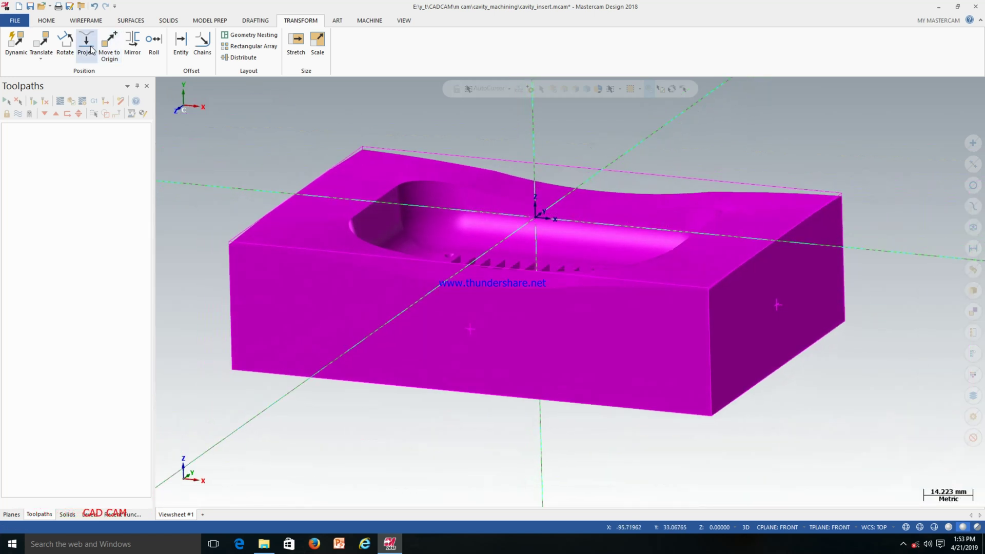
Step: Clear the transform result colors from the model and save it as Mastercam file cavity_insert in the cavity_machining folder
left_click(46, 21)
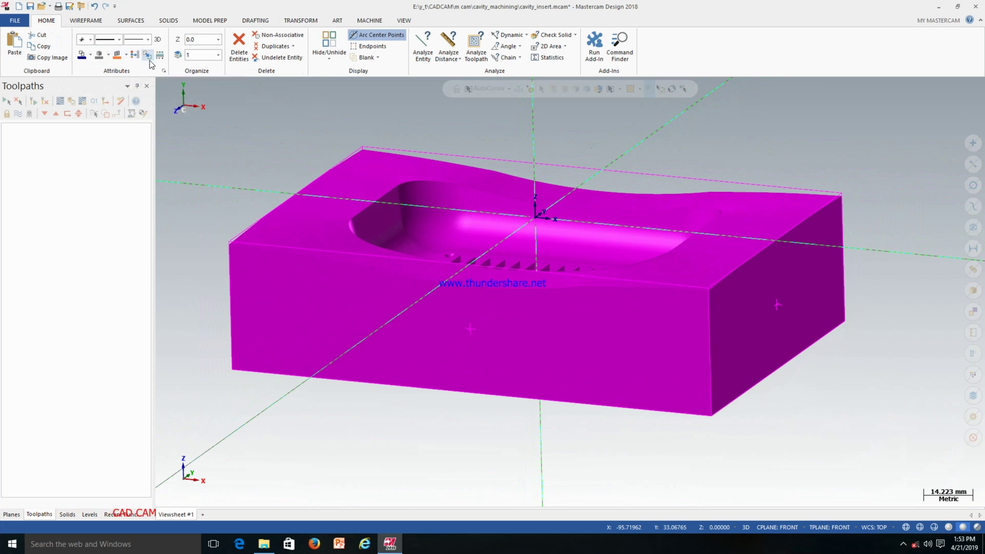
key("Escape")
scroll(513, 208, "down", 1)
scroll(513, 207, "up", 6)
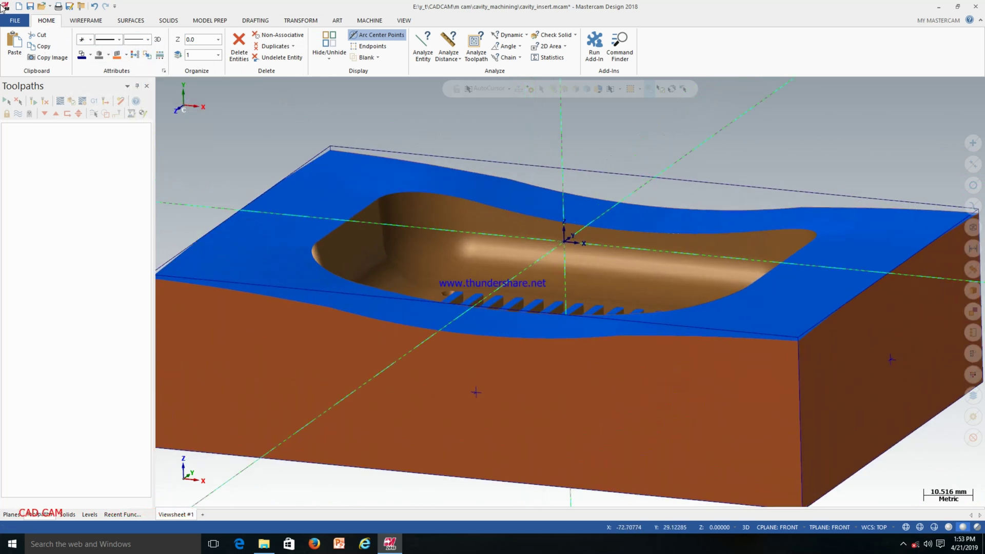
left_click(30, 6)
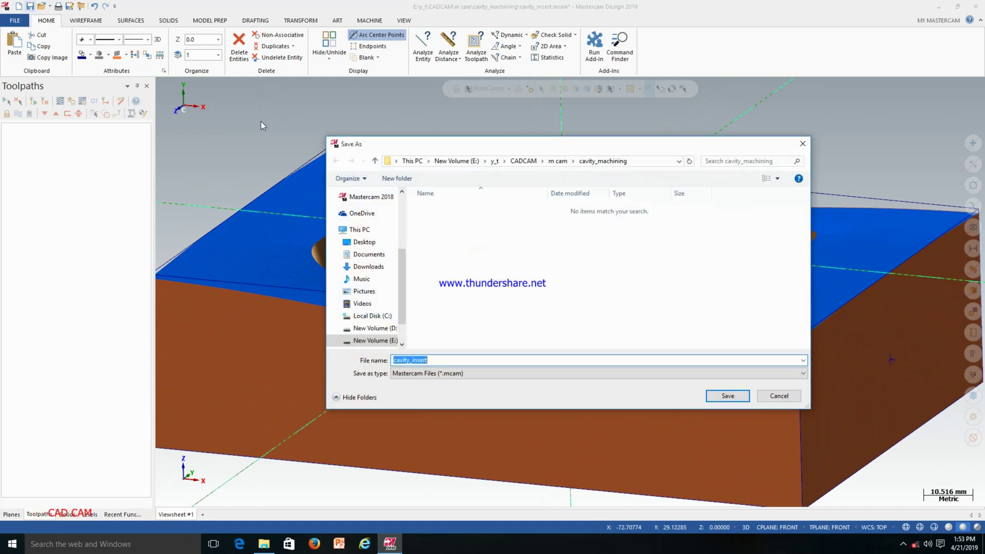
left_click(724, 398)
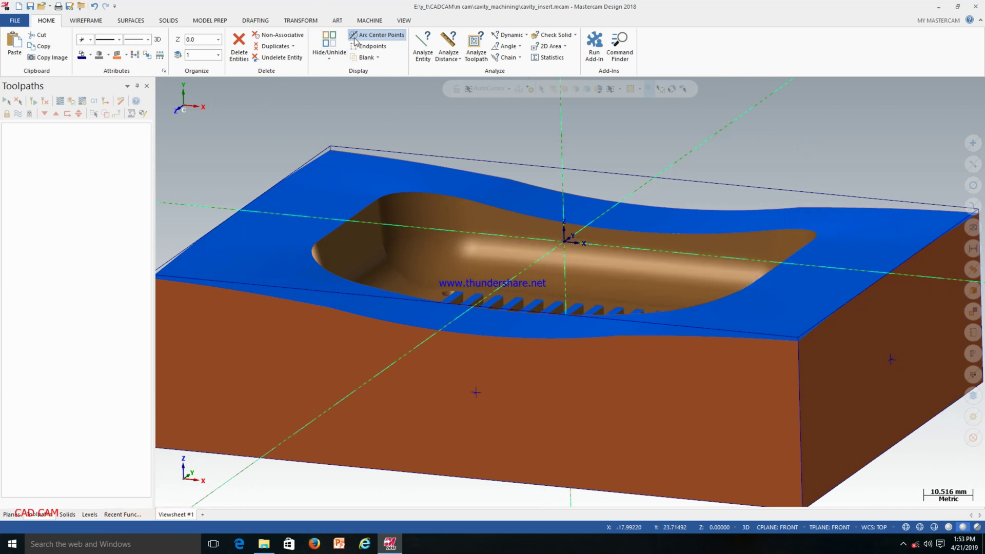
Step: Add a machine group using the default mill machine
left_click(375, 21)
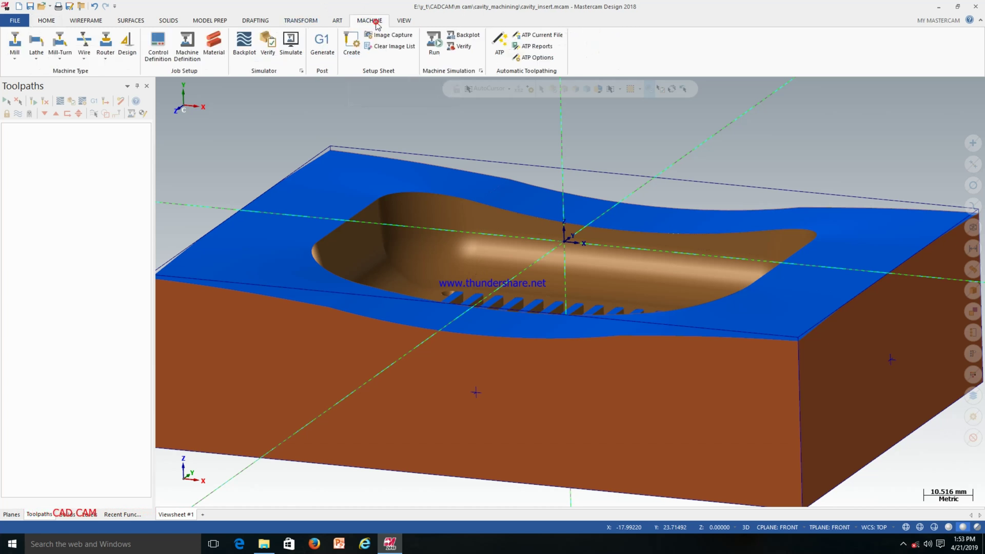
left_click(13, 47)
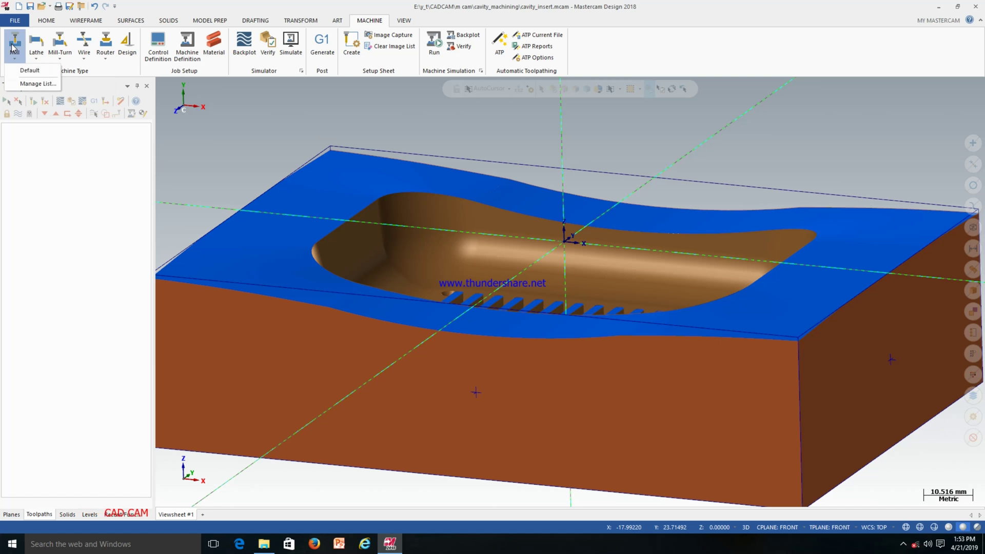
left_click(29, 72)
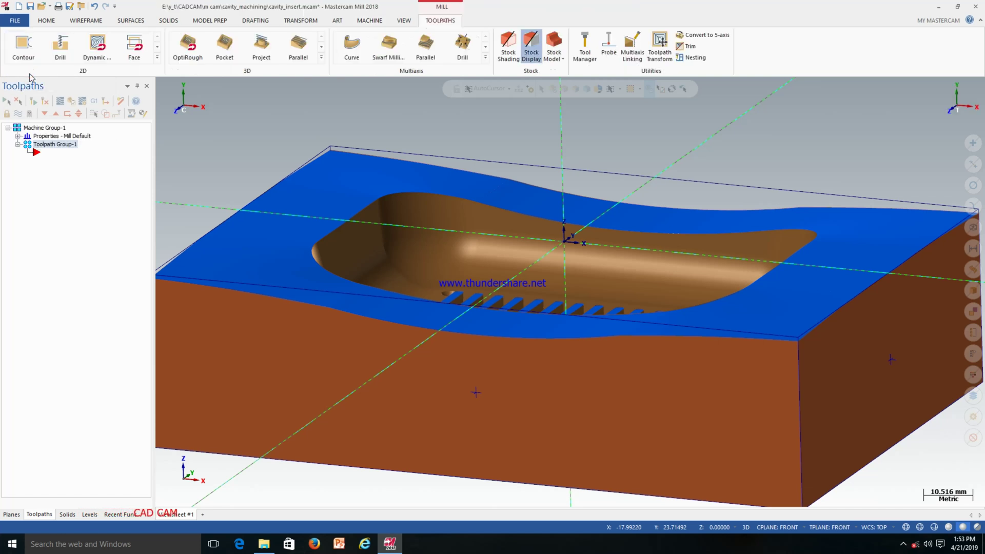
Step: Define rectangular stock from all surfaces in the machine group's stock setup, with Y 105, X 155 and Z 40 mm
left_click(18, 136)
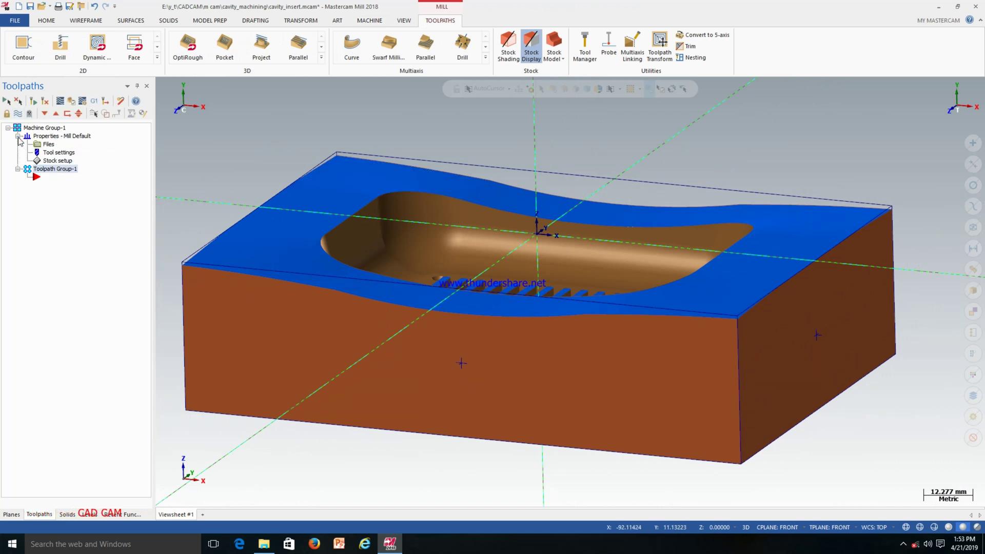
left_click(58, 162)
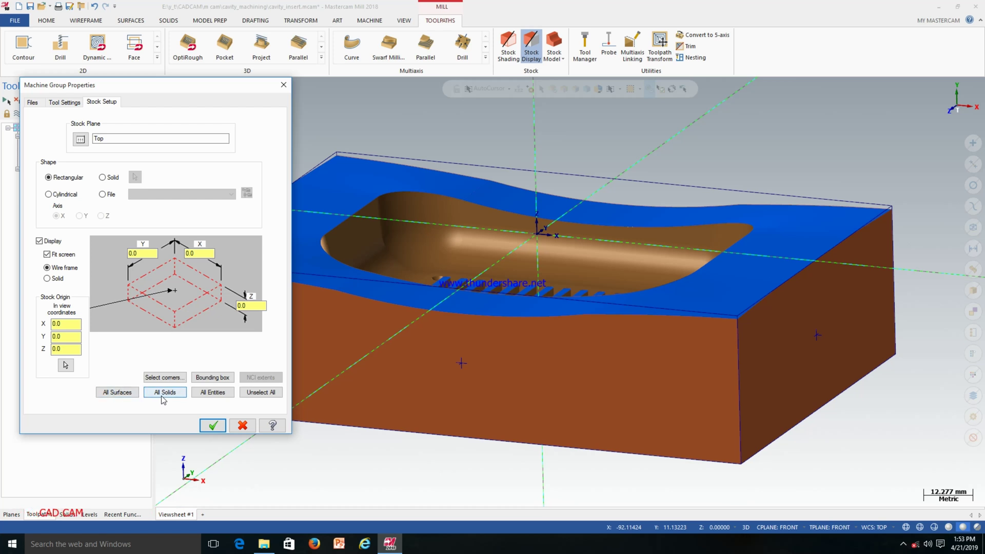
left_click(118, 392)
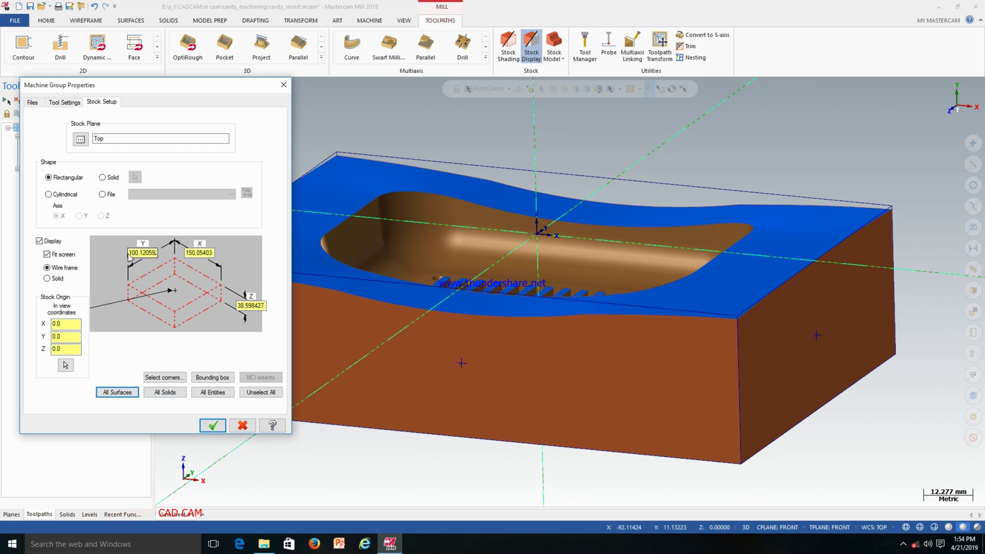
left_click_drag(131, 252, 166, 262)
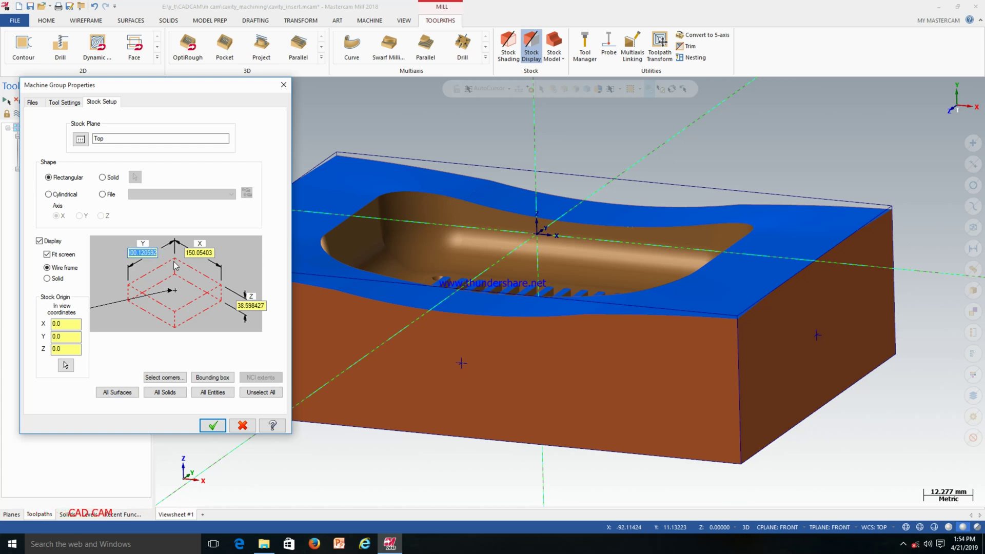
type("10")
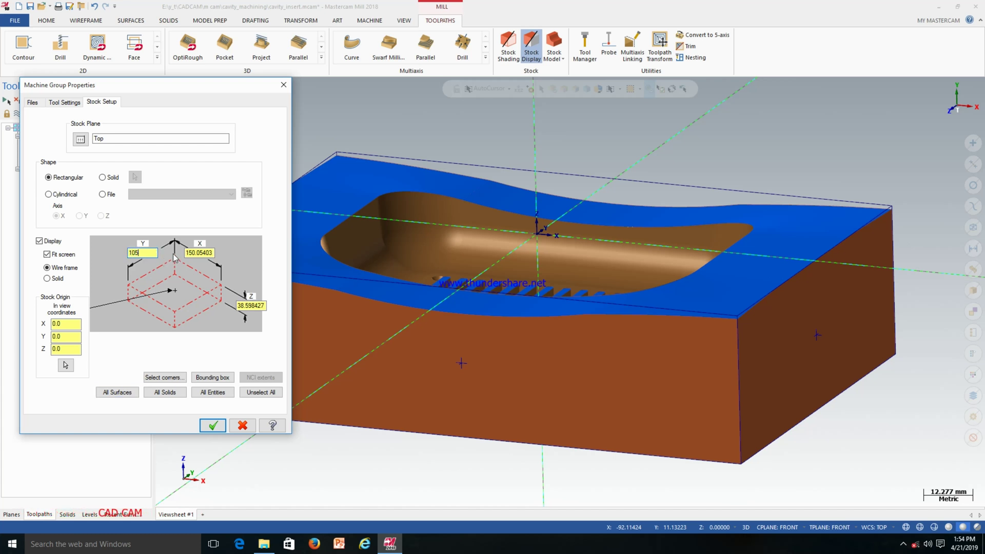
type("5")
left_click_drag(191, 253, 237, 255)
type("1")
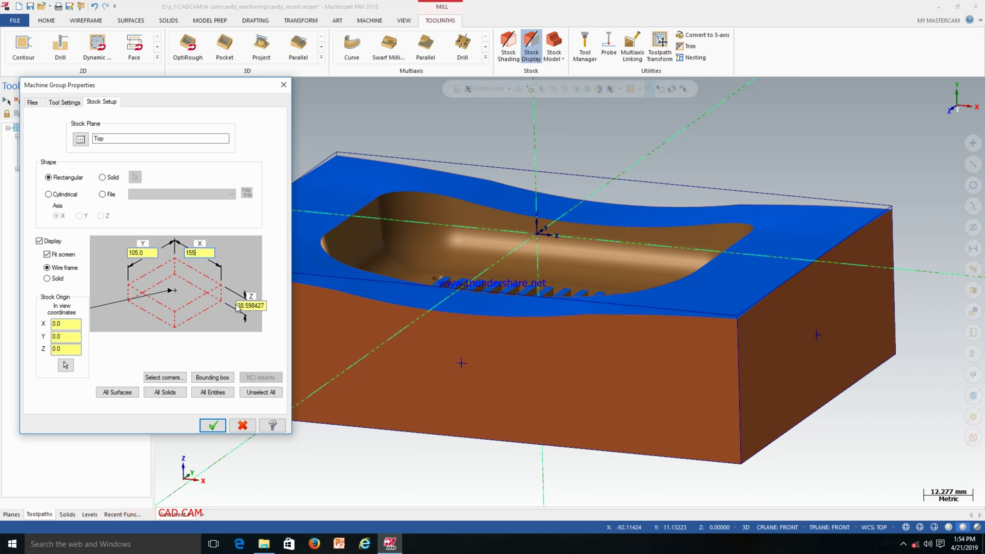
left_click_drag(239, 306, 291, 306)
type("40")
left_click(213, 426)
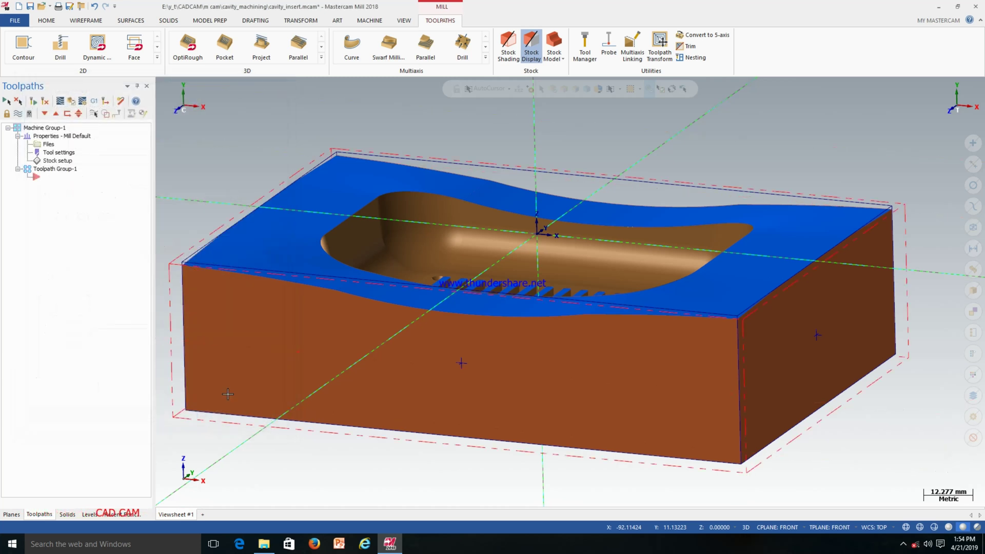
mouse_move(376, 339)
middle_mouse_down()
mouse_move(433, 305)
mouse_move(455, 322)
mouse_move(408, 340)
middle_mouse_up()
scroll(540, 286, "down", 2)
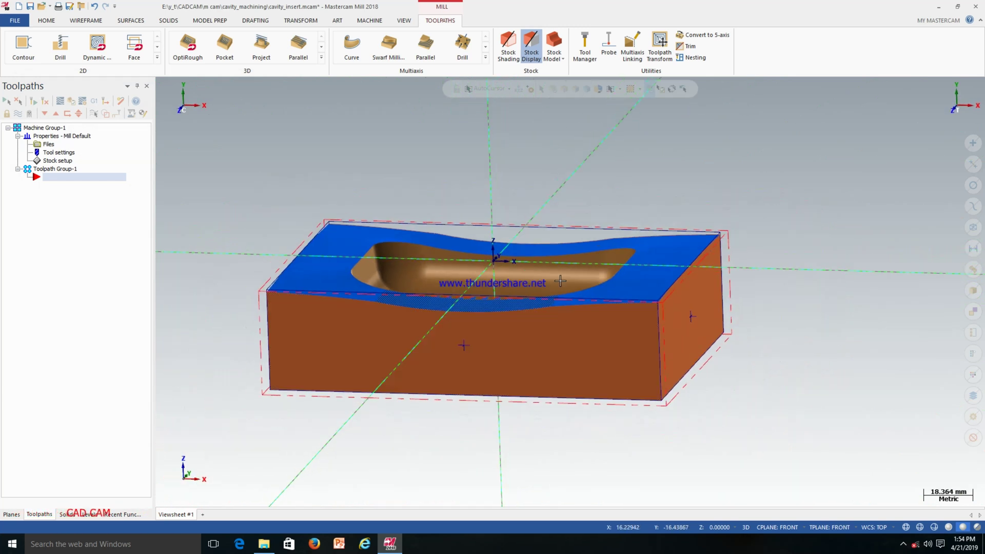
middle_click_drag(540, 286, 448, 240)
scroll(441, 236, "down", 1)
scroll(415, 229, "up", 3)
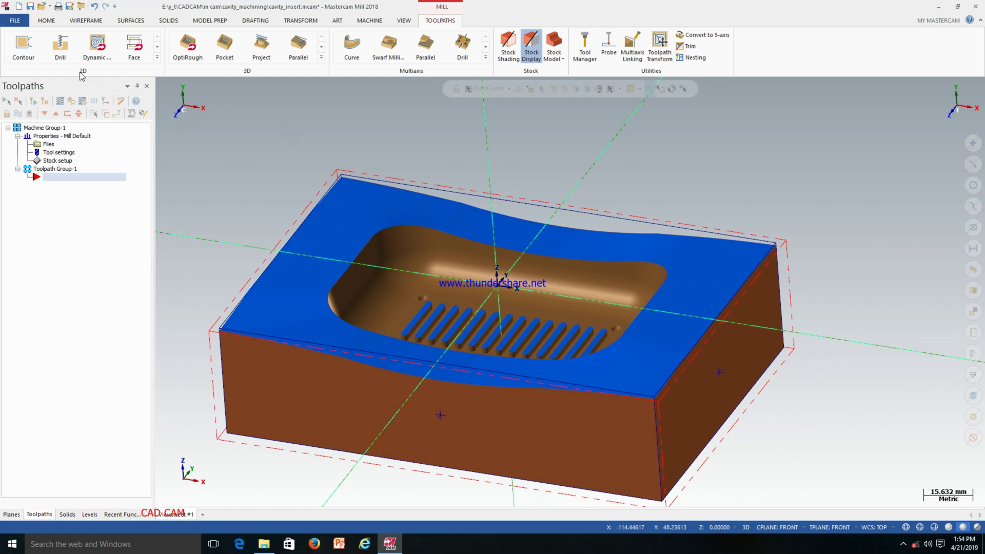
left_click(157, 57)
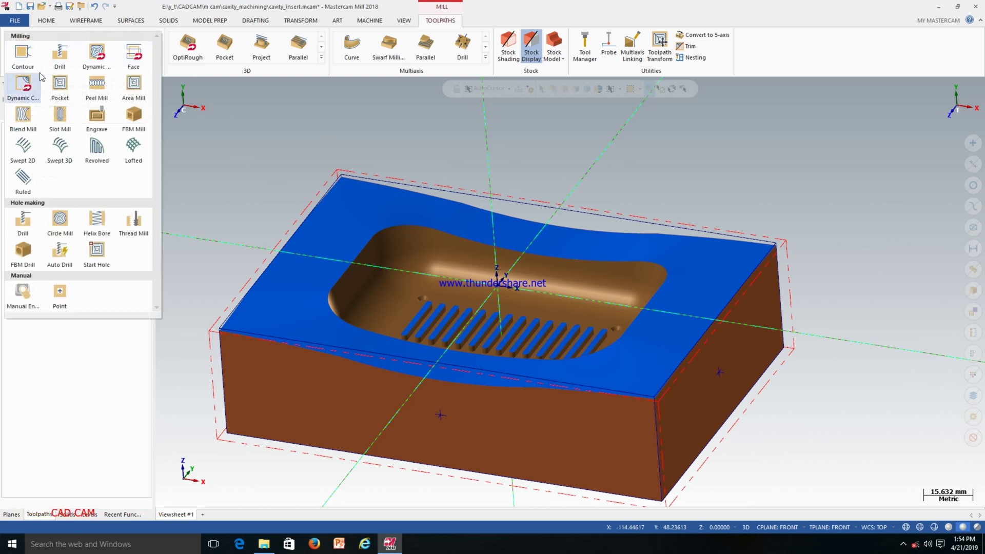
left_click(134, 56)
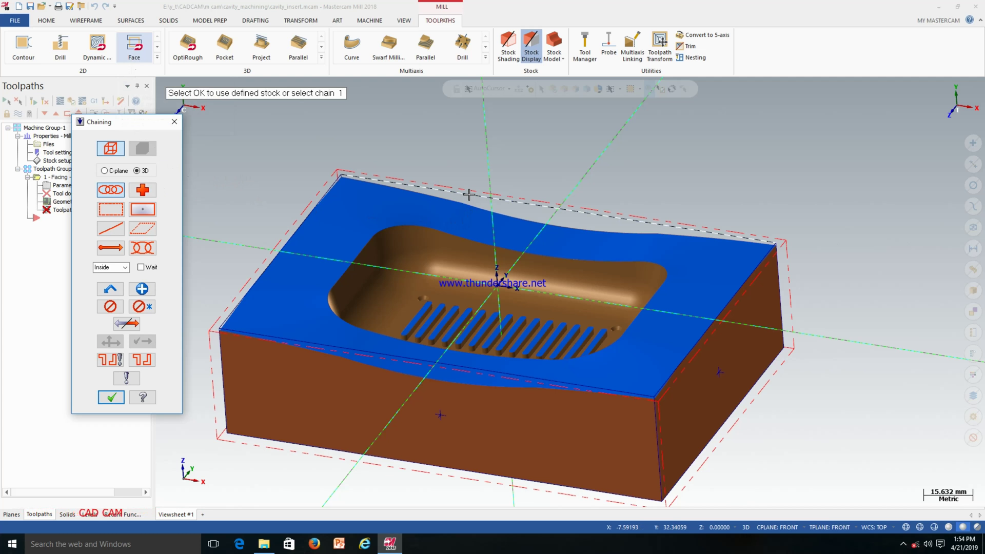
left_click(175, 123)
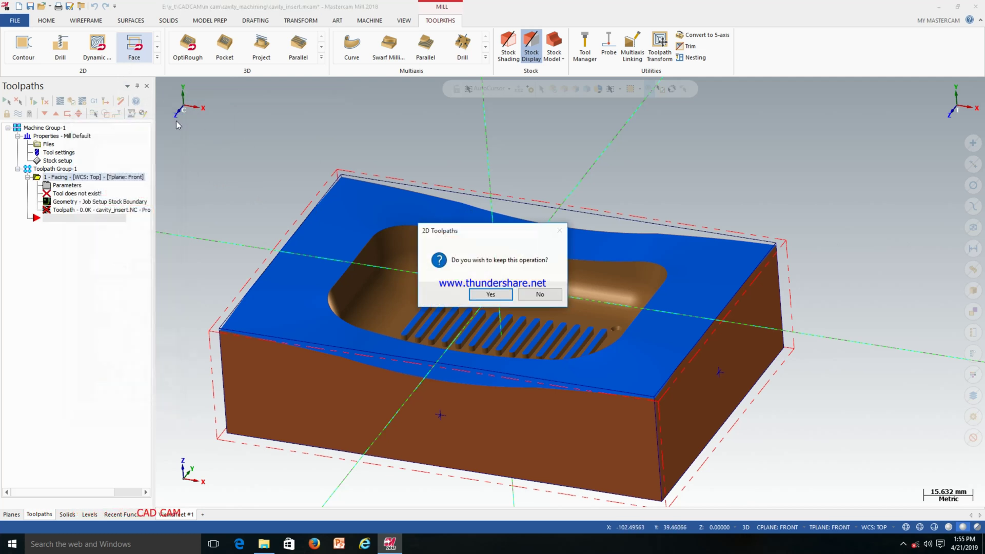
left_click(539, 295)
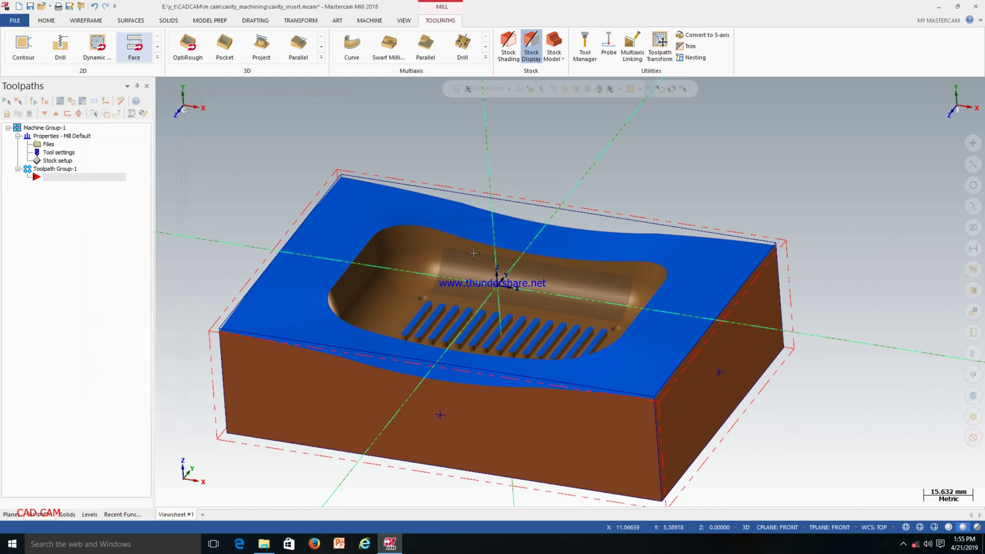
Step: Set both the tool plane and the construction plane to Top
left_click(839, 532)
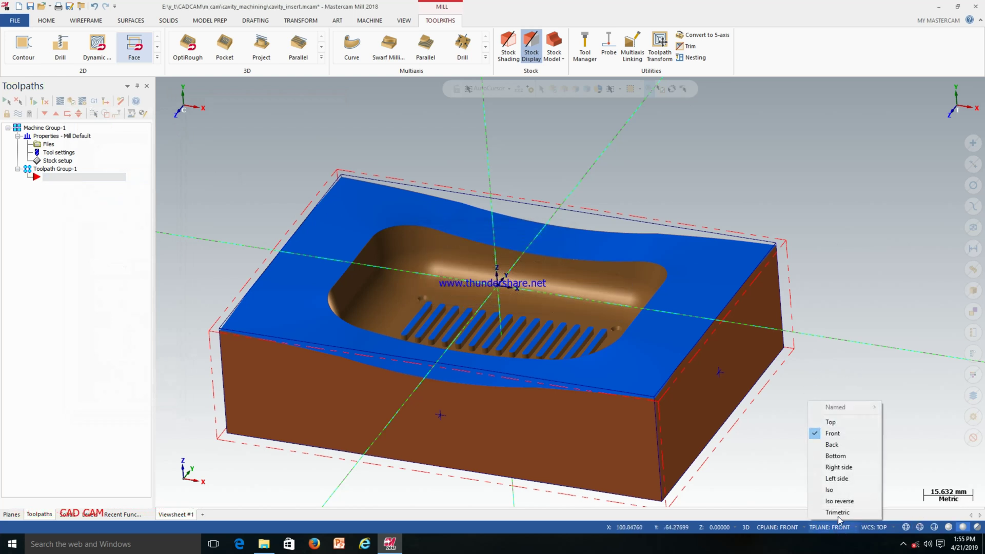
left_click(832, 421)
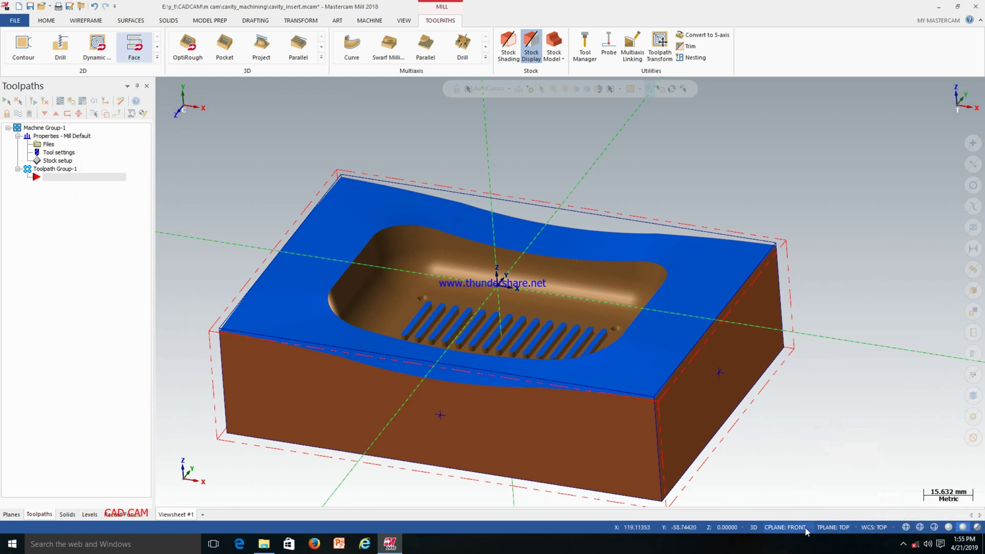
left_click(787, 535)
left_click(793, 420)
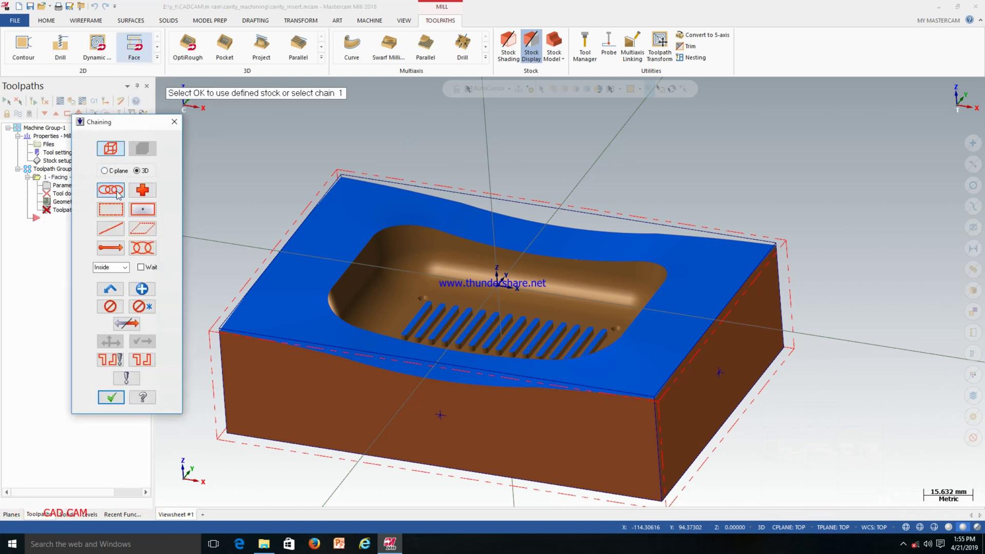
Step: Start a Face toolpath and chain the top rectangle of the bounding box as its boundary
left_click(383, 181)
left_click(598, 386)
left_click(279, 254)
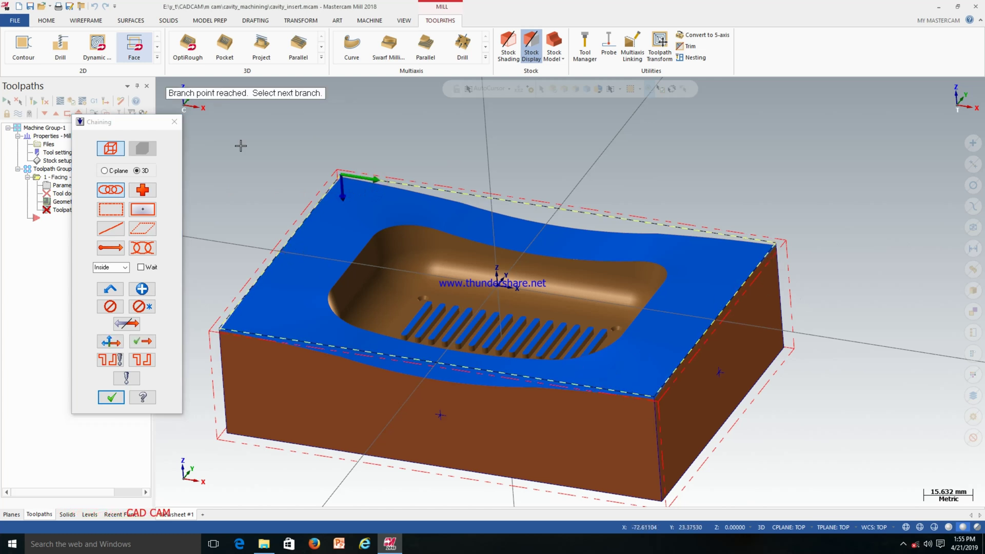
left_click(112, 398)
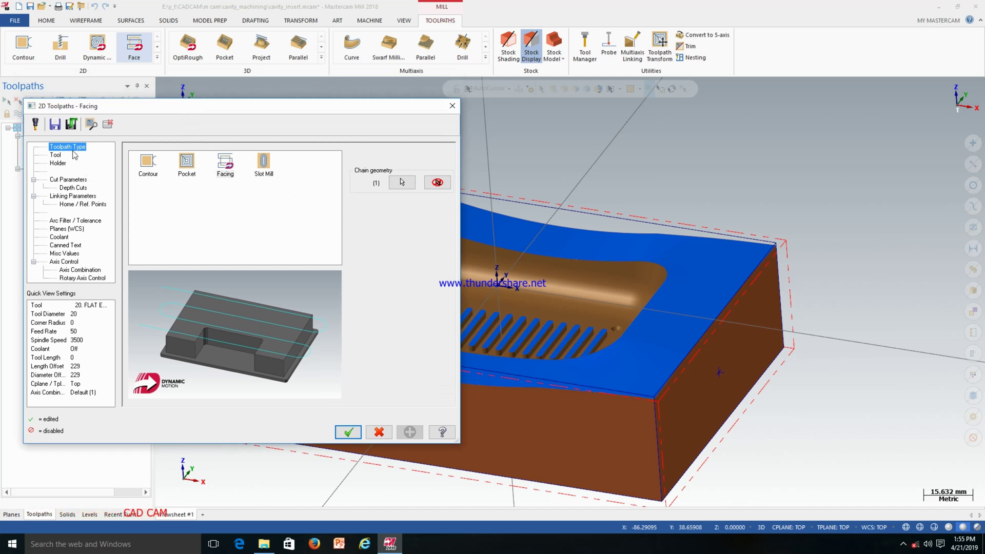
Step: Filter the tool library to show only face mills and assign the 50 mm face mill to the facing toolpath
left_click(56, 155)
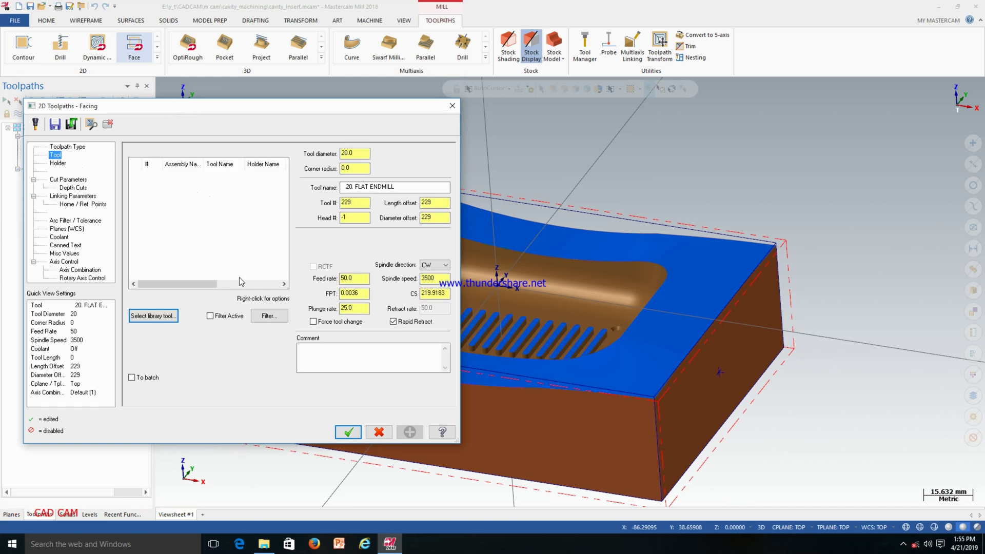
left_click(154, 315)
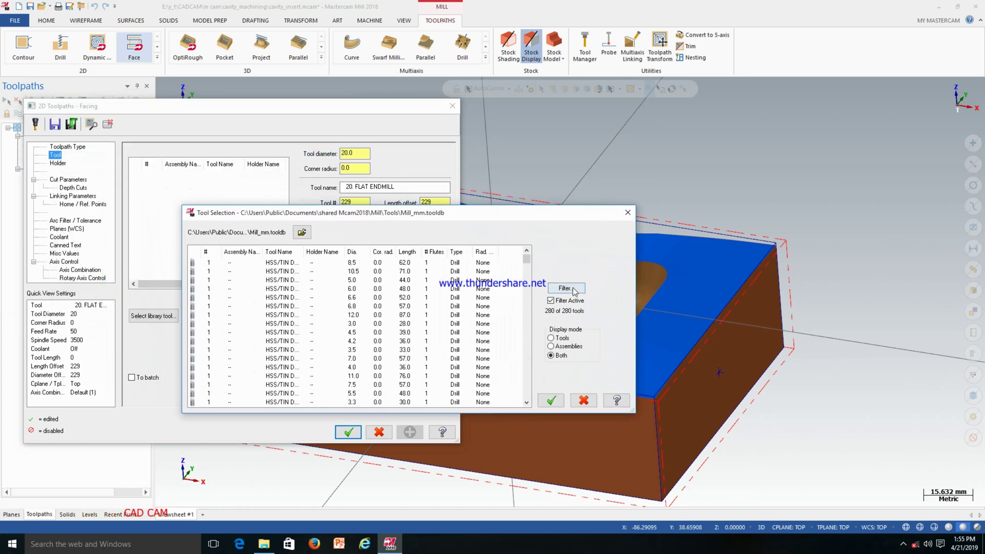
left_click(574, 291)
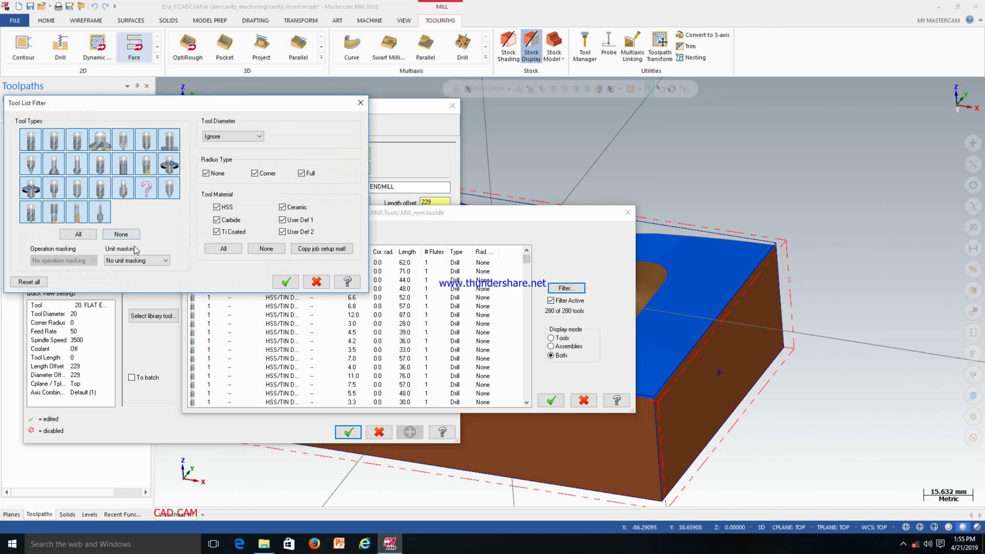
left_click(121, 234)
left_click(32, 165)
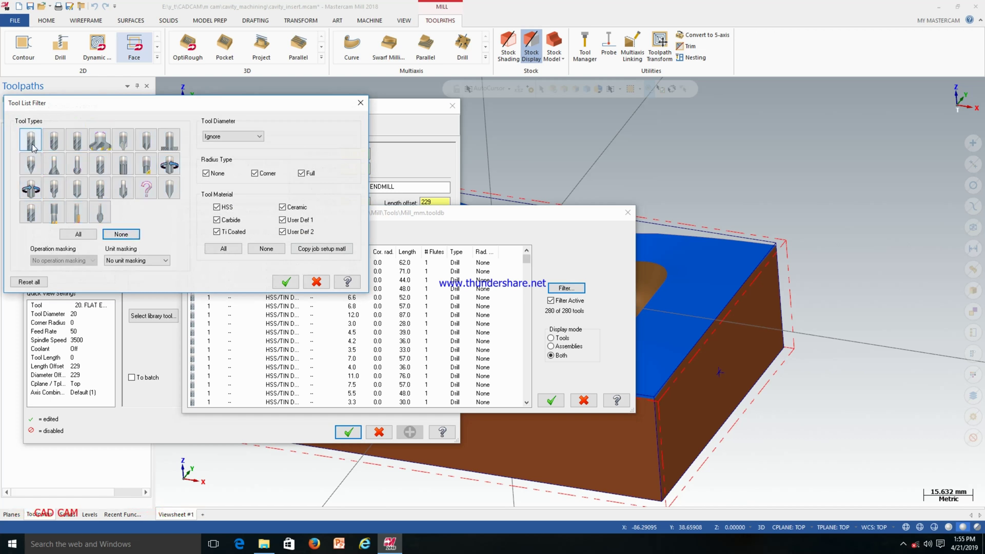
left_click(103, 148)
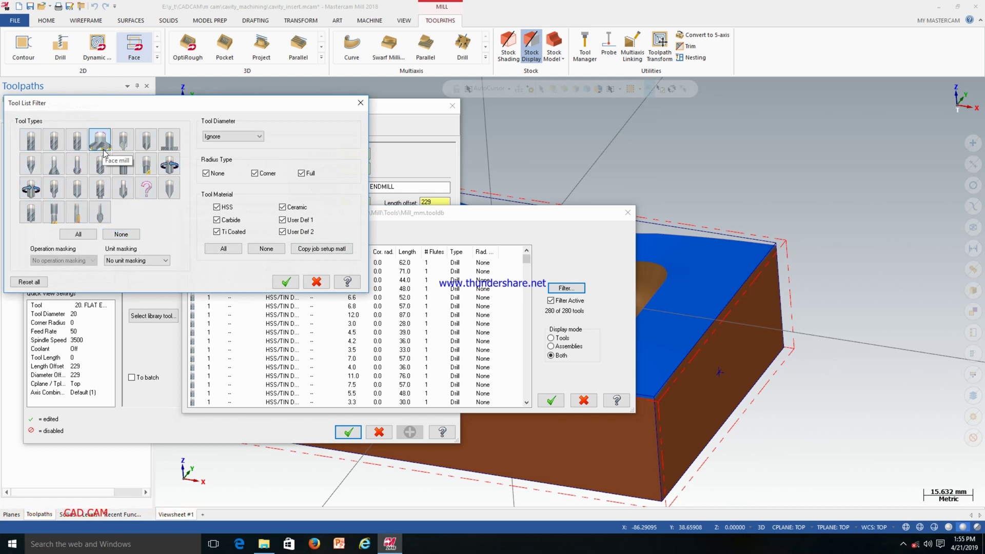
left_click(285, 282)
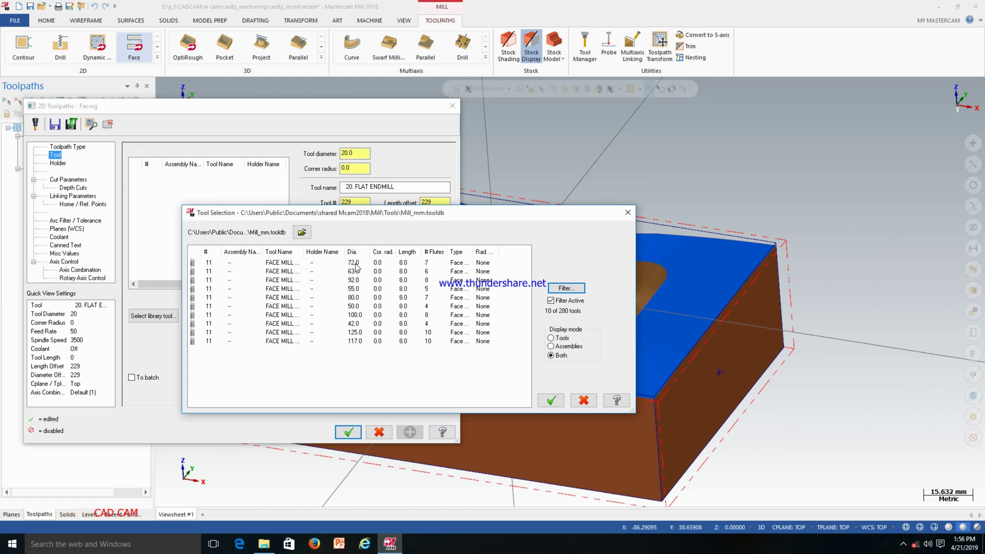
left_click(347, 306)
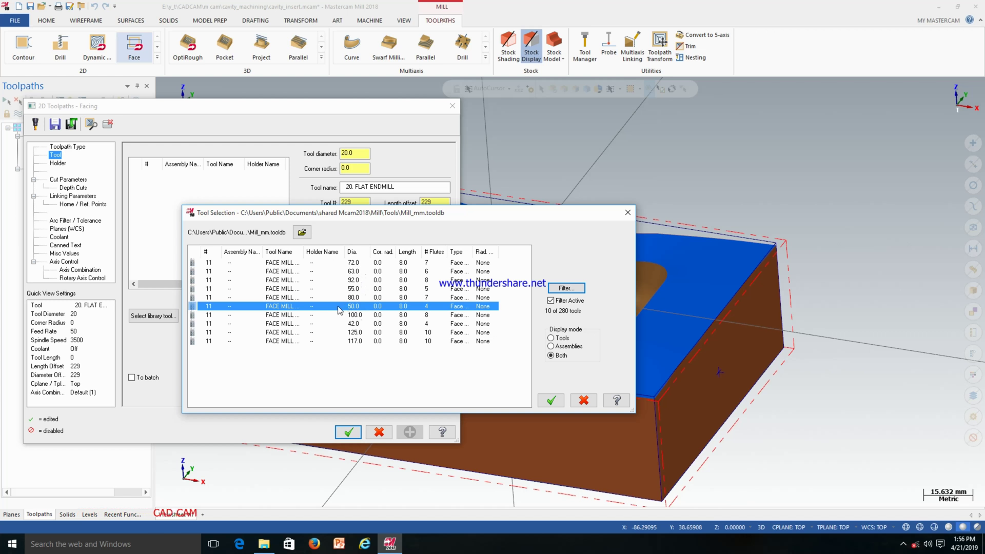
left_click(554, 401)
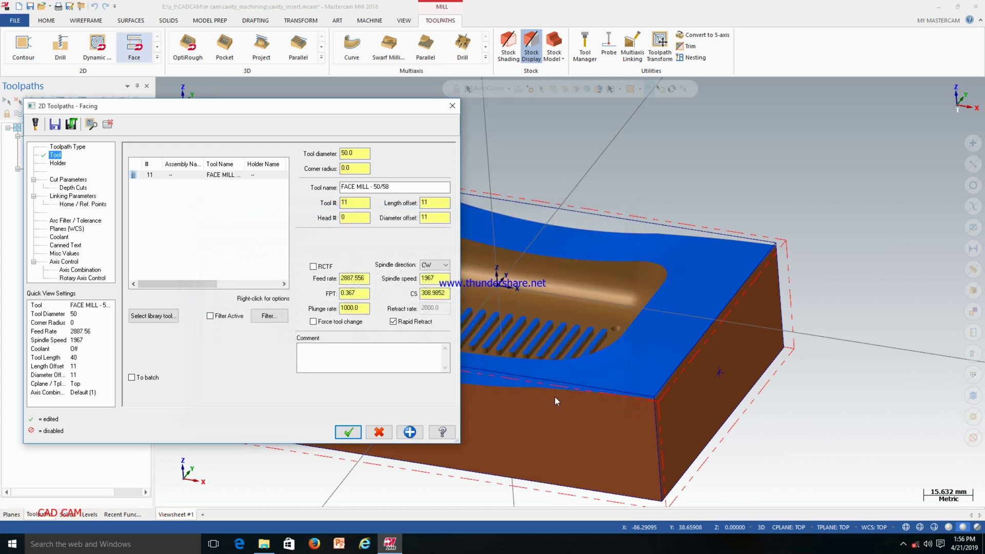
Step: Compare the available tool holders and assign holder B2C4-1000 to the face mill
left_click(61, 165)
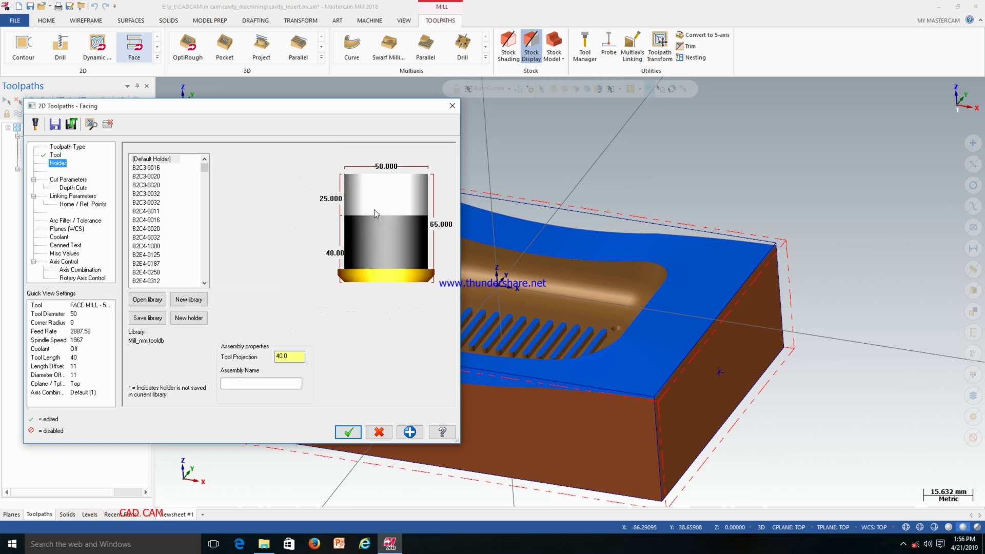
left_click(150, 168)
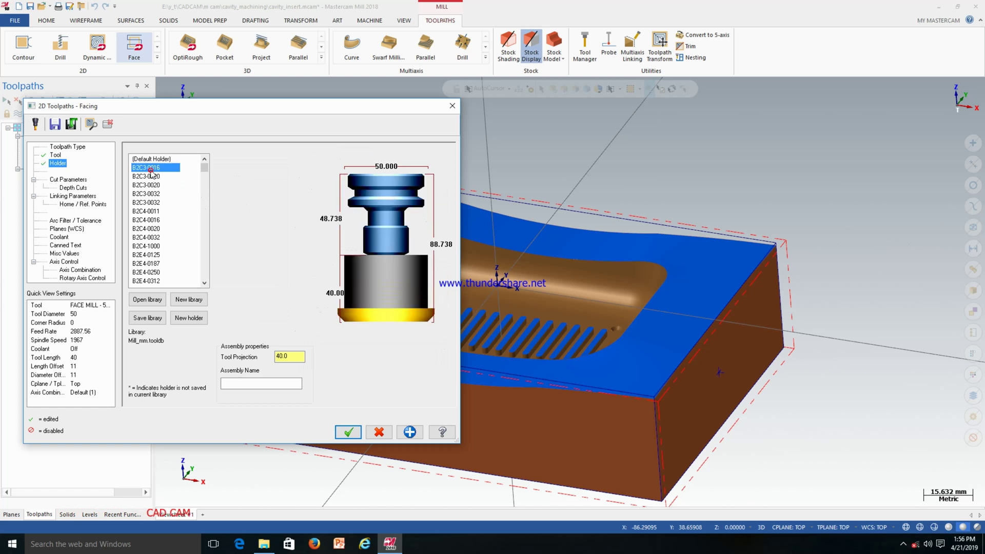
left_click(152, 176)
left_click(153, 186)
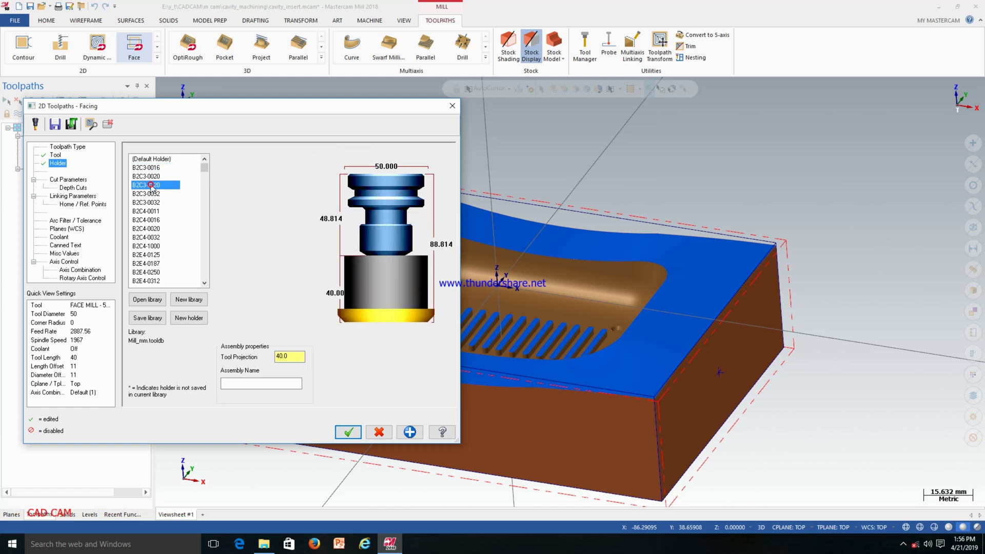
left_click(153, 194)
left_click(153, 203)
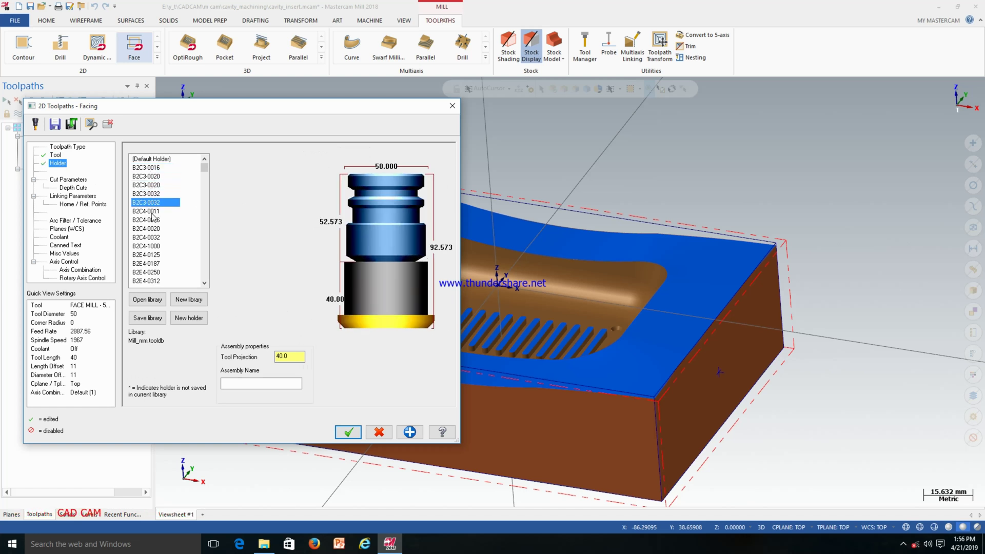
left_click(153, 212)
left_click(153, 219)
left_click(152, 228)
left_click(152, 237)
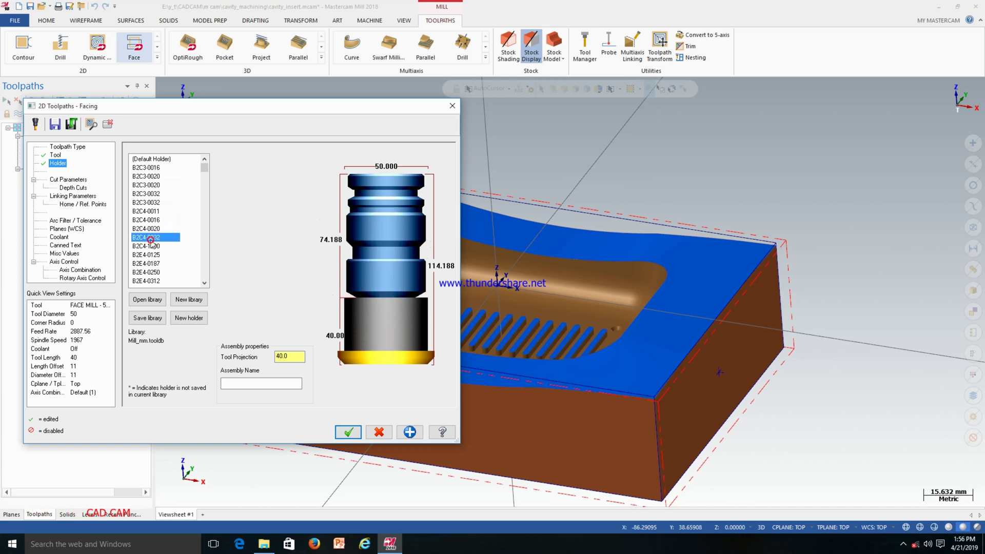
left_click(152, 246)
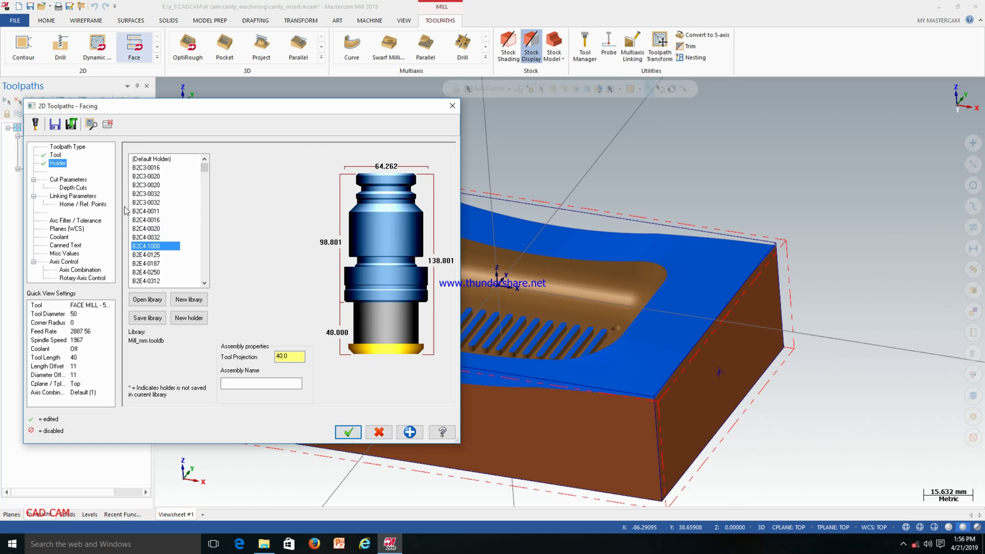
Step: In the facing cut parameters, set the style to Zigzag and the stock to leave on floors to 0
left_click(71, 181)
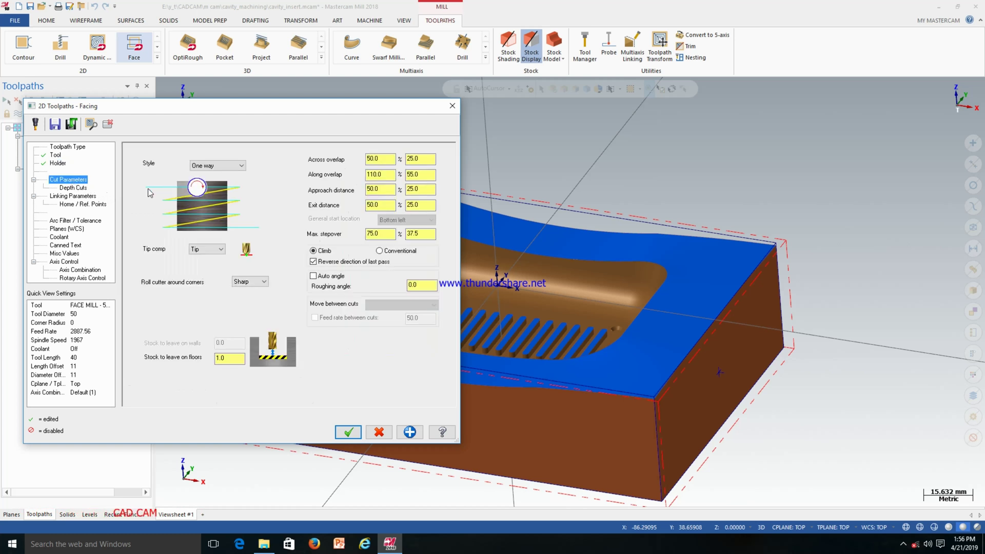
left_click(227, 167)
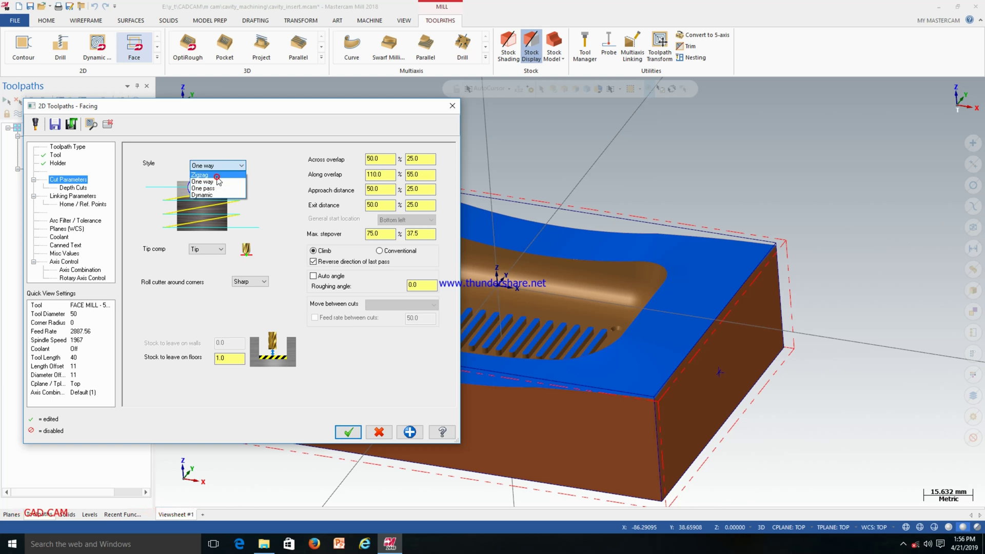
left_click(217, 176)
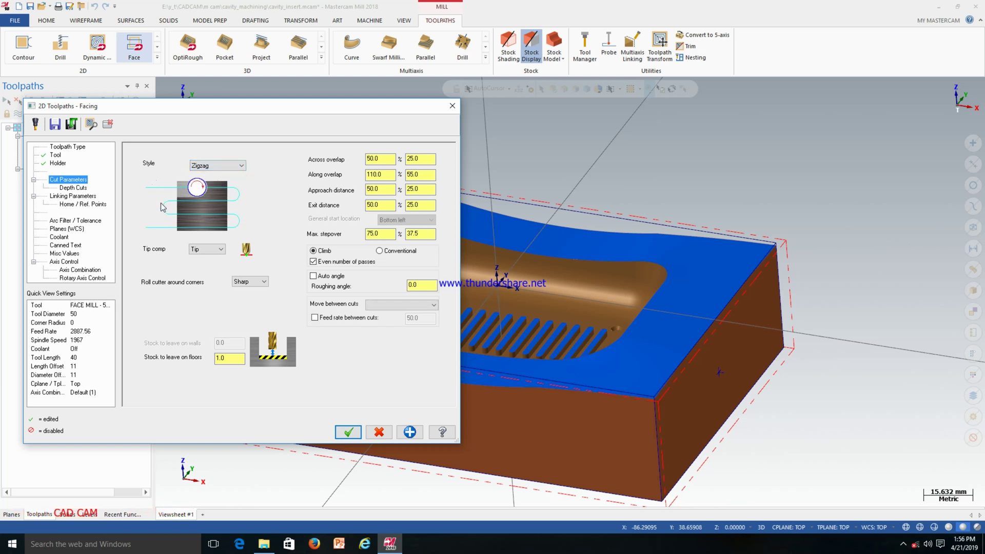
left_click(239, 170)
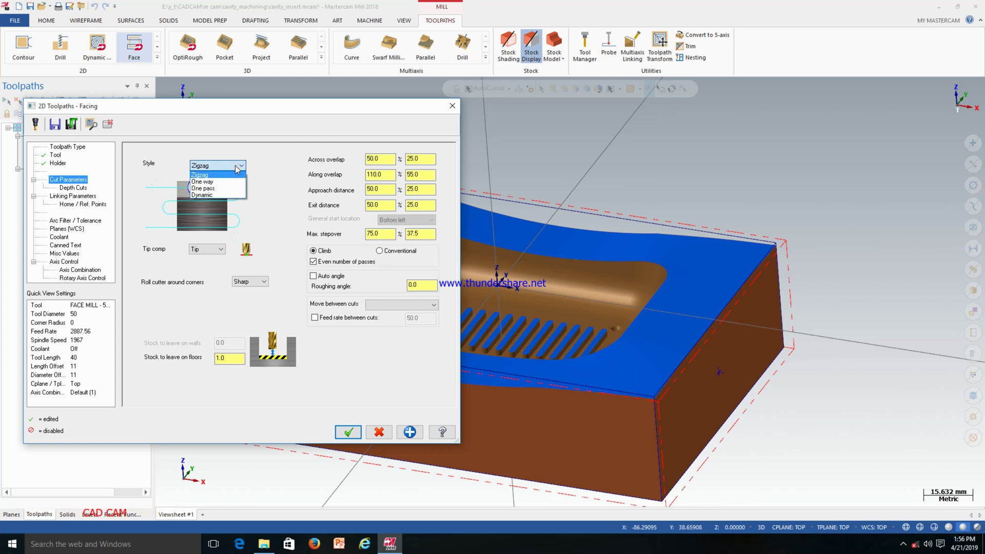
left_click(236, 167)
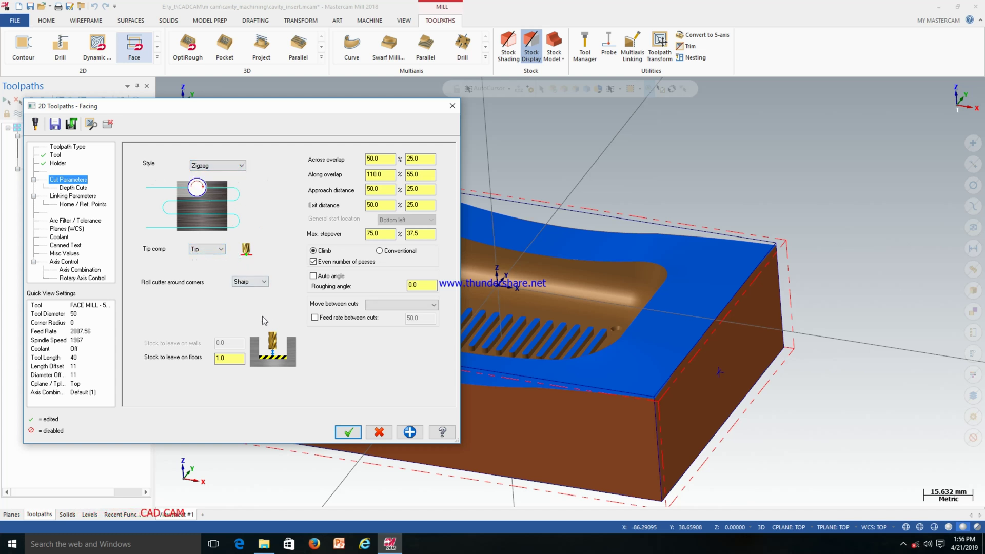
left_click_drag(227, 363, 203, 364)
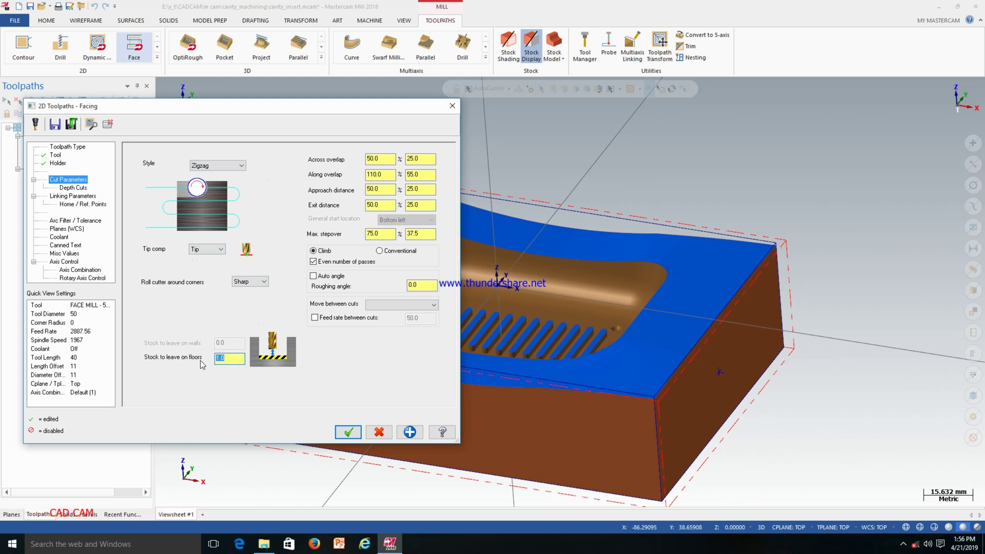
type("0")
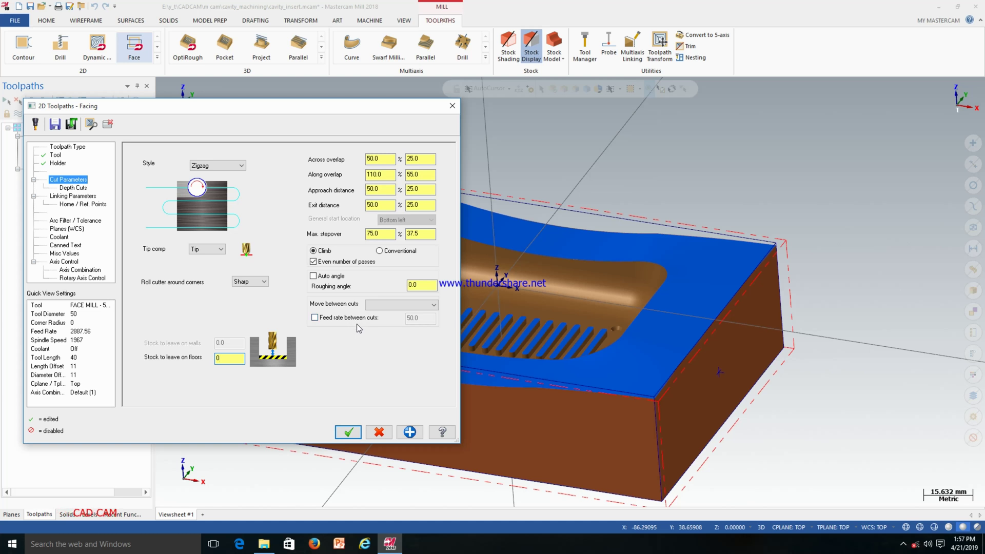
left_click(76, 189)
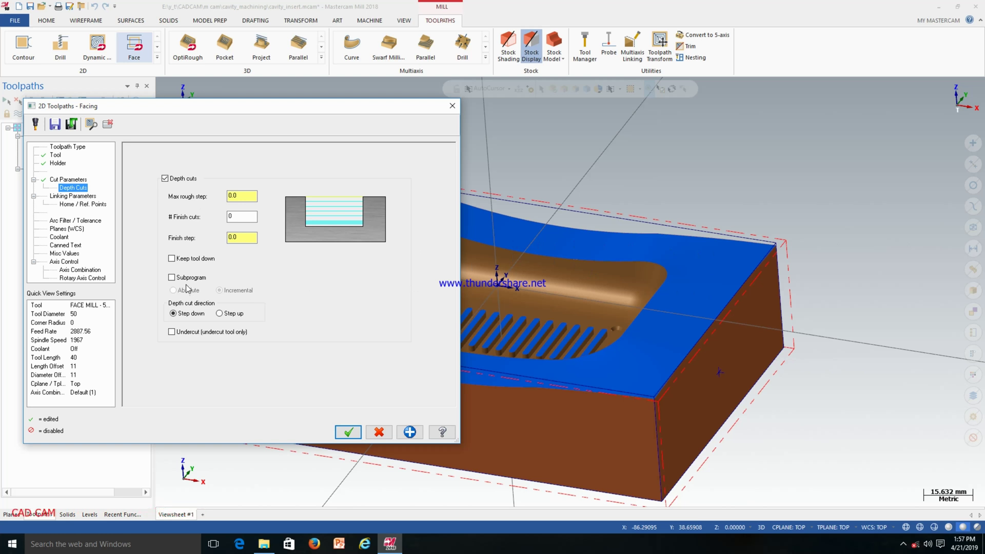
Step: Enable clearance and set the linking heights to clearance 30, retract 3 (absolute) and feed plane 1
left_click(81, 197)
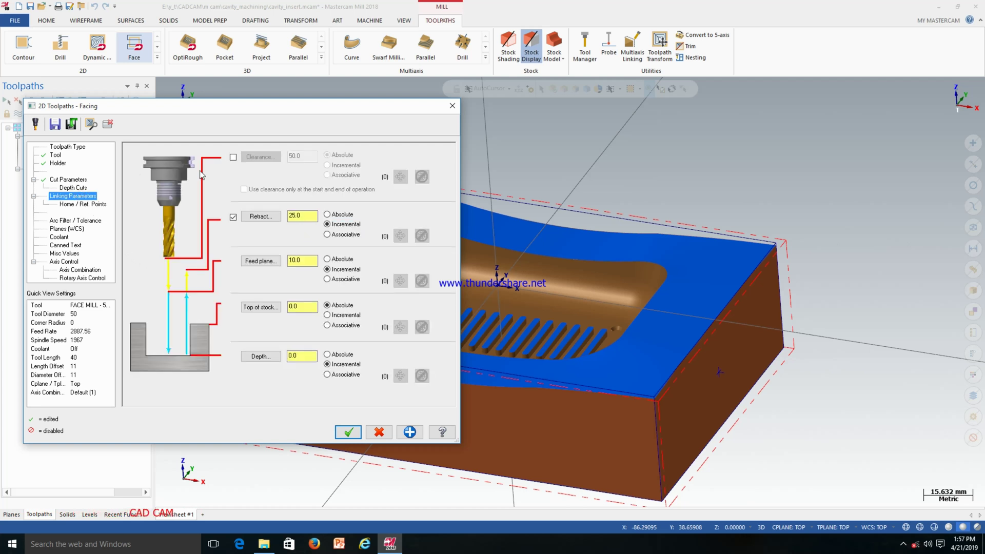
left_click(233, 158)
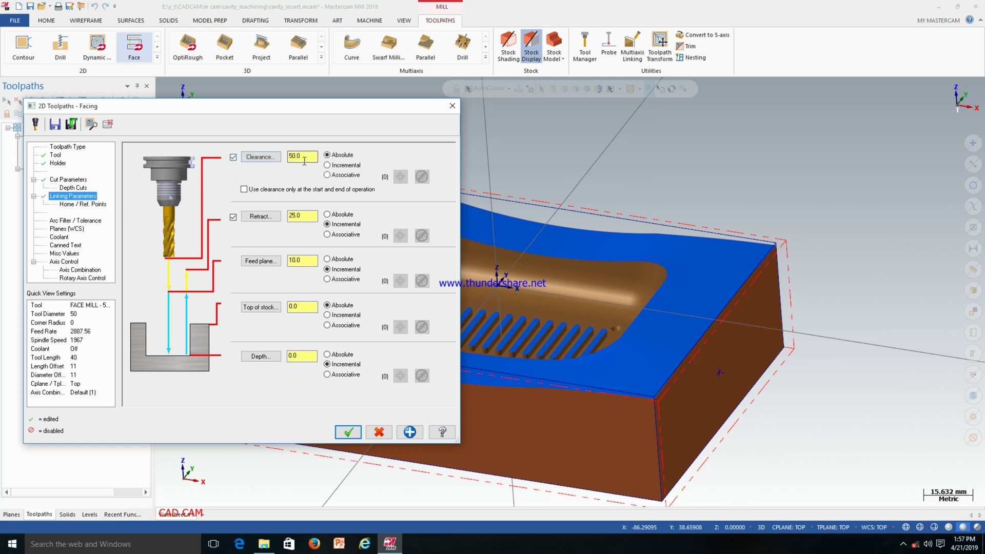
double_click(309, 158)
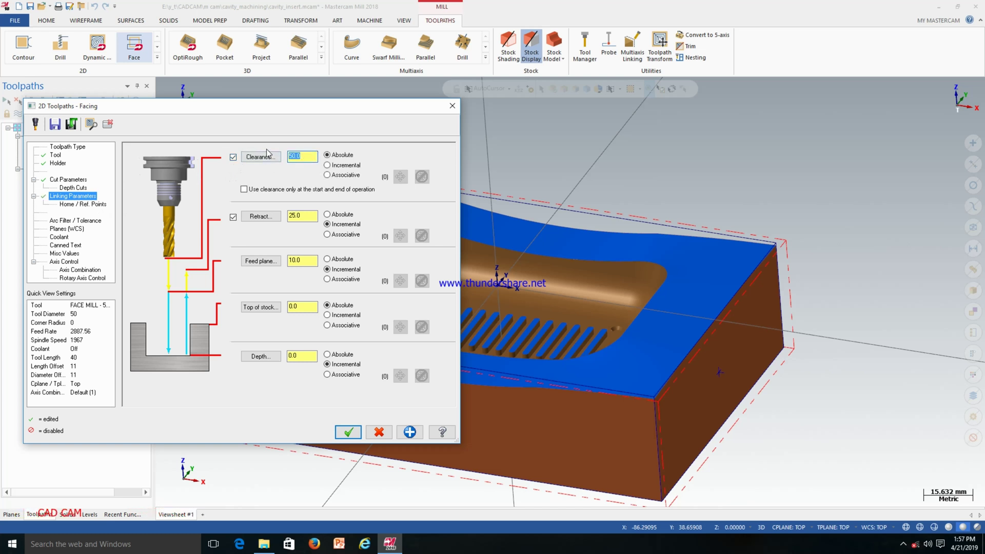
type("30")
double_click(295, 215)
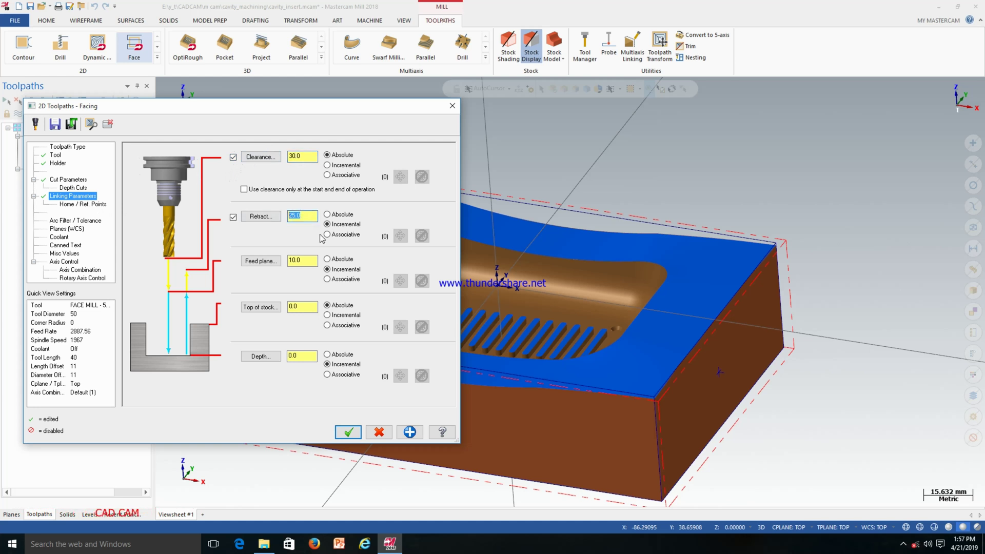
type("3")
double_click(302, 261)
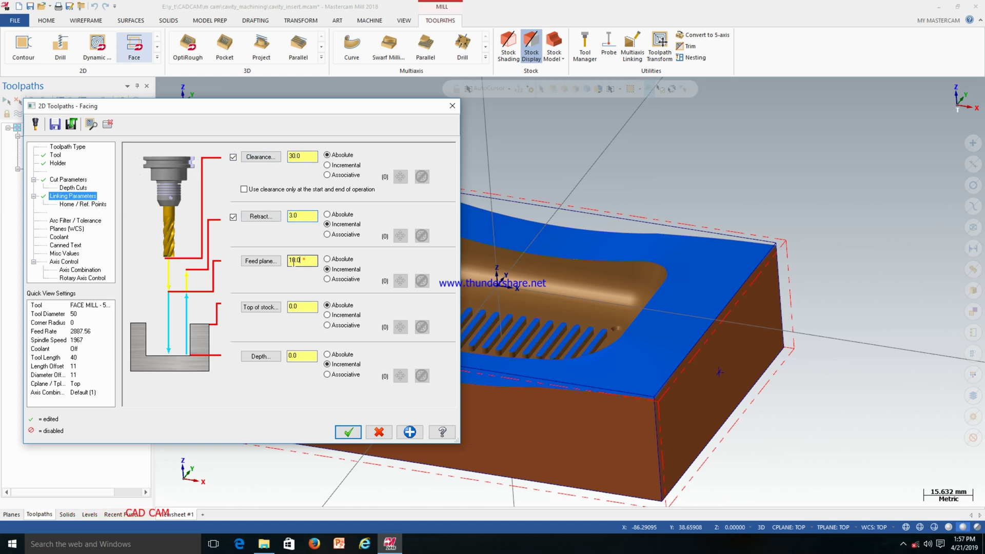
type("1")
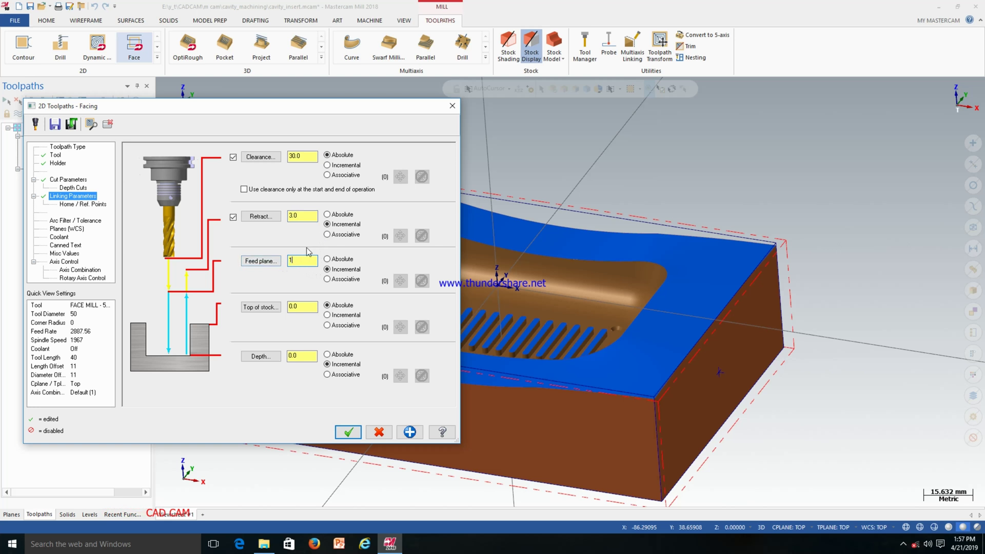
left_click(339, 214)
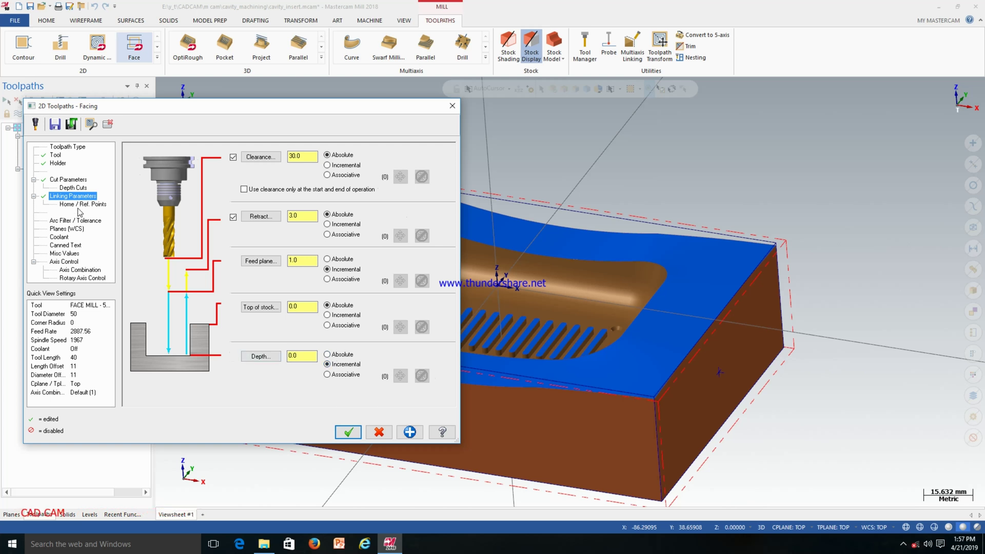
Step: Review the facing operation's home position, tolerance, planes and coolant settings, keep the Top plane, and generate the facing toolpath
left_click(82, 205)
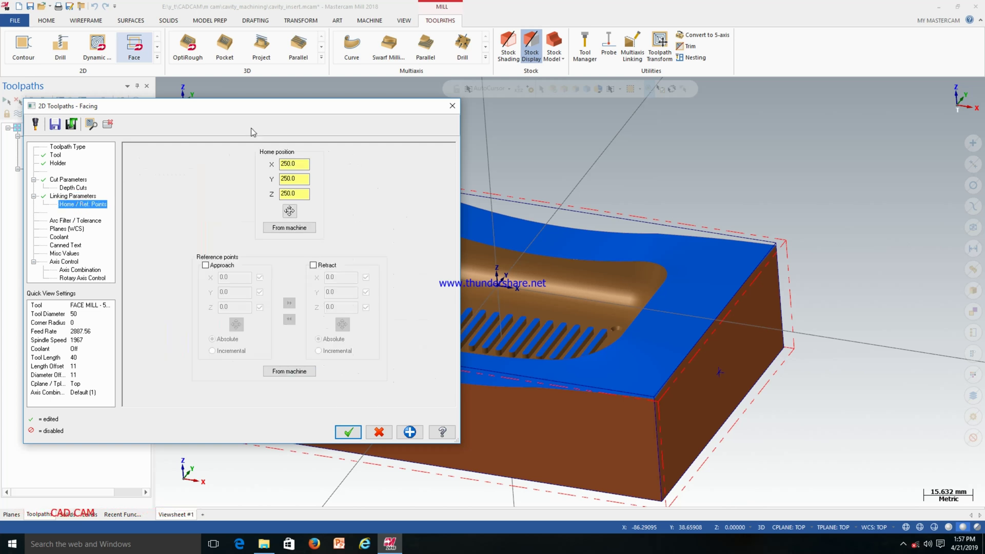
left_click(61, 221)
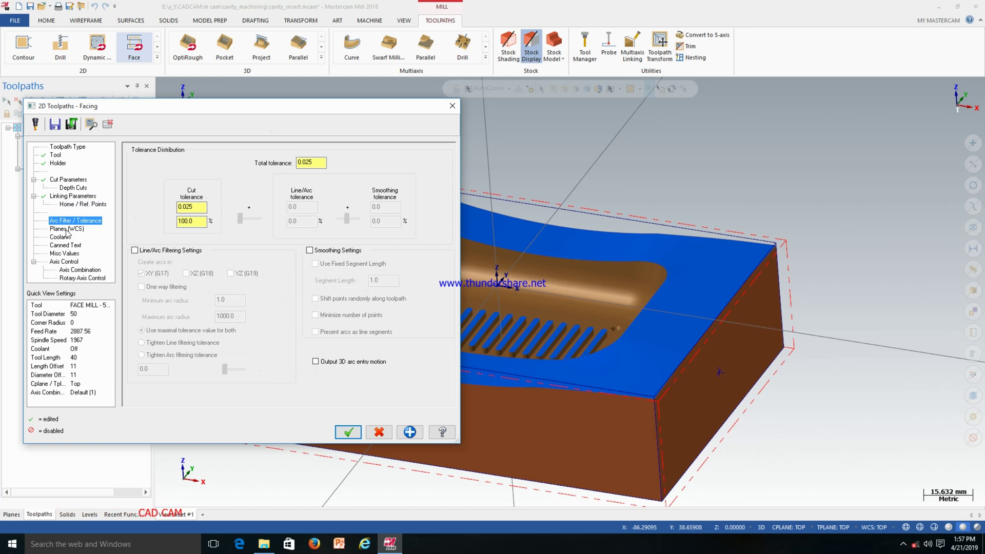
left_click(66, 229)
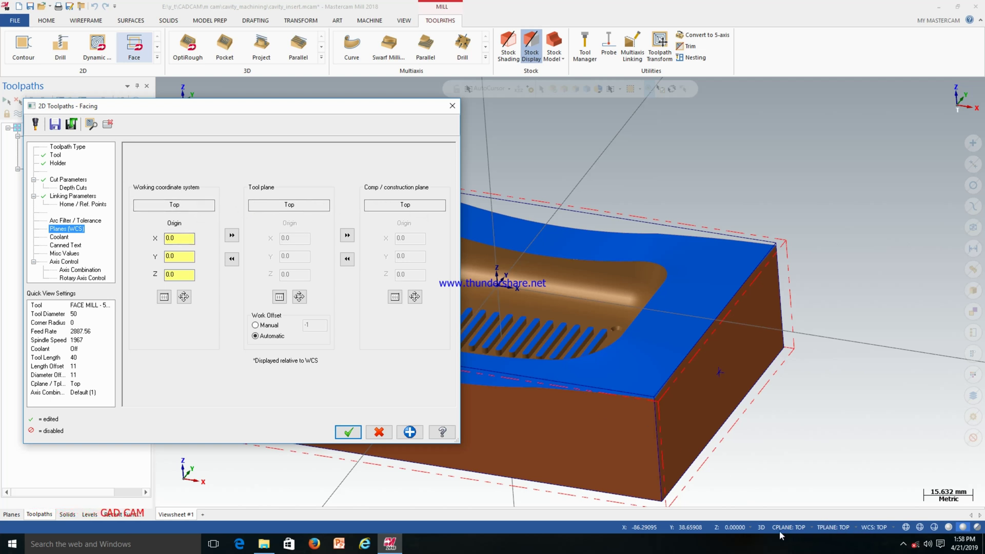
left_click(164, 296)
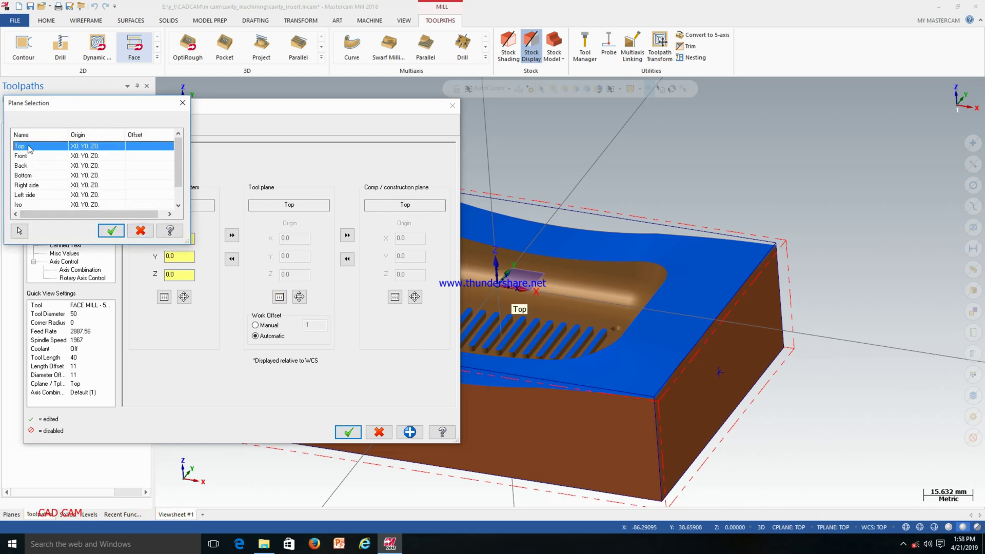
left_click(140, 231)
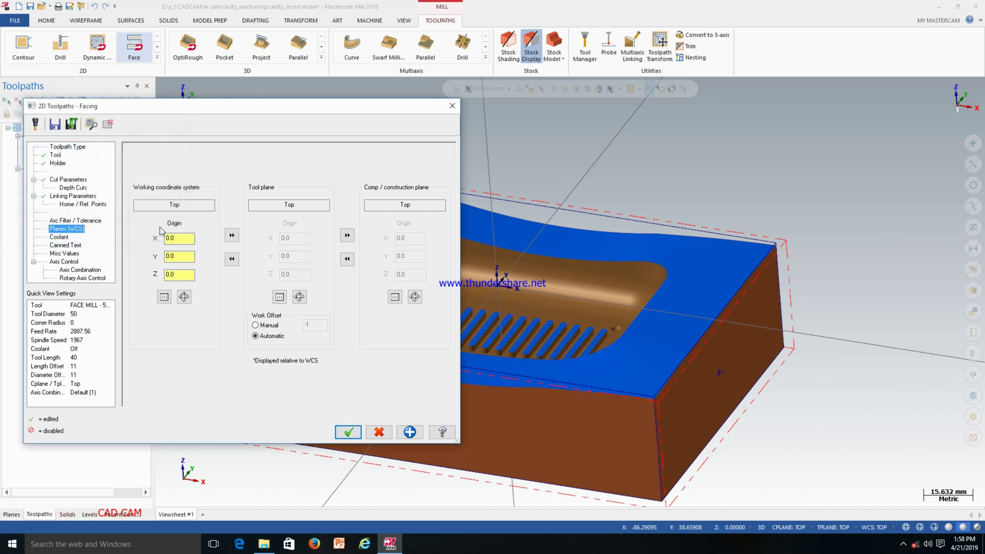
left_click(71, 238)
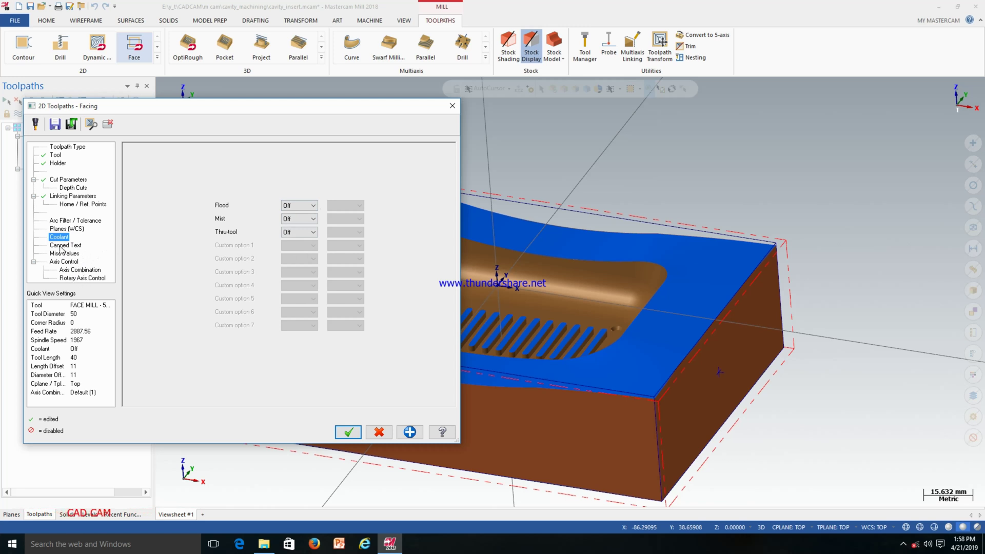
left_click(352, 433)
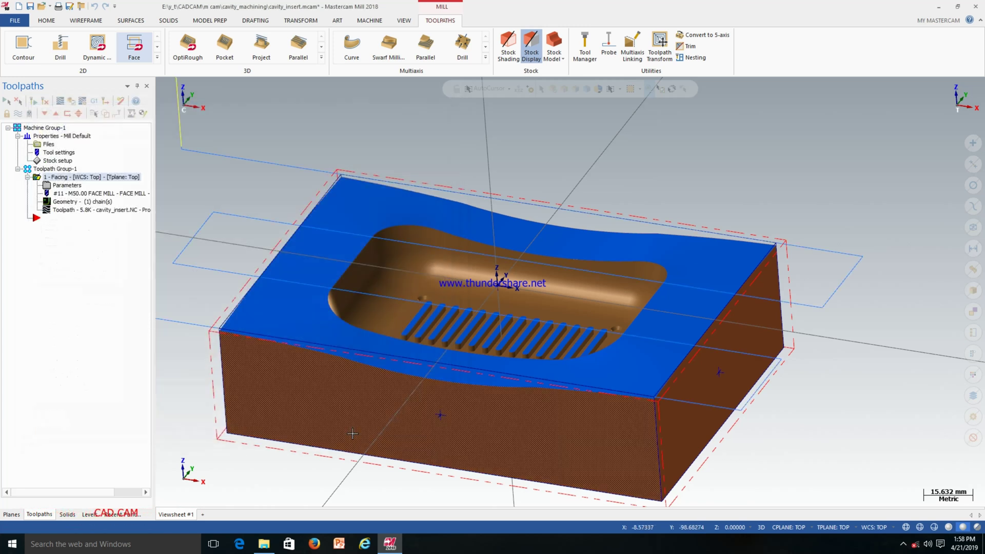
middle_click_drag(384, 267, 419, 258)
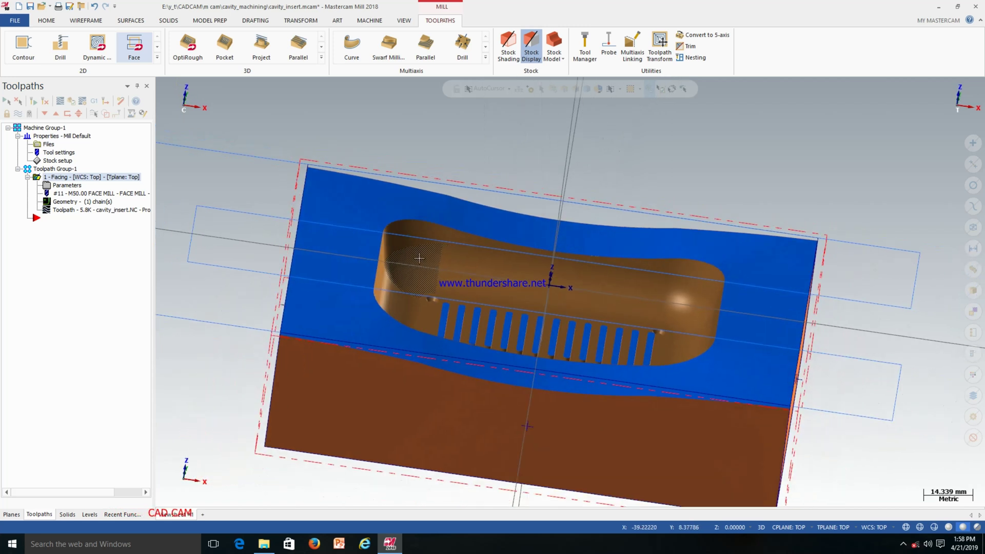
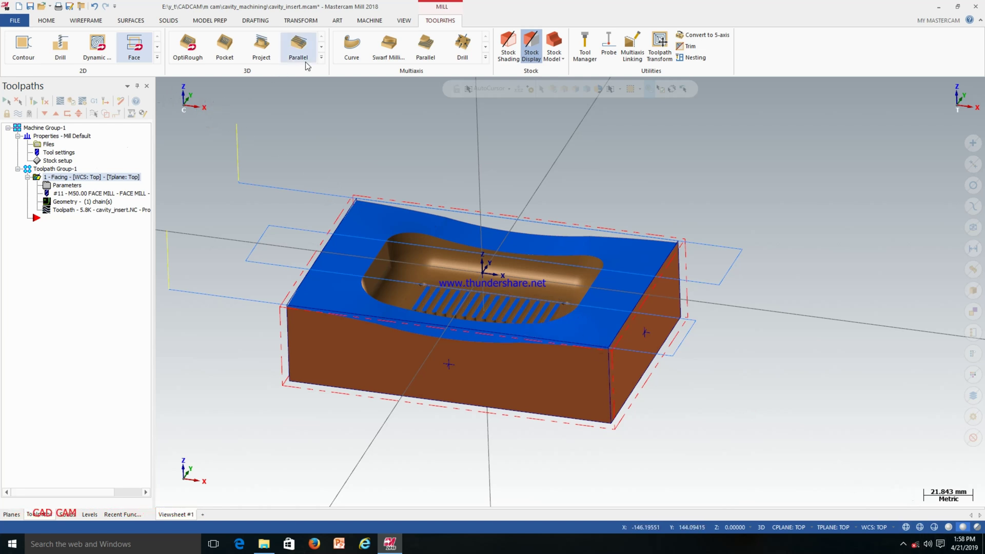
Step: Create a 3D Pocket roughing toolpath and select all faces of the cavity insert as drive surfaces
left_click(321, 57)
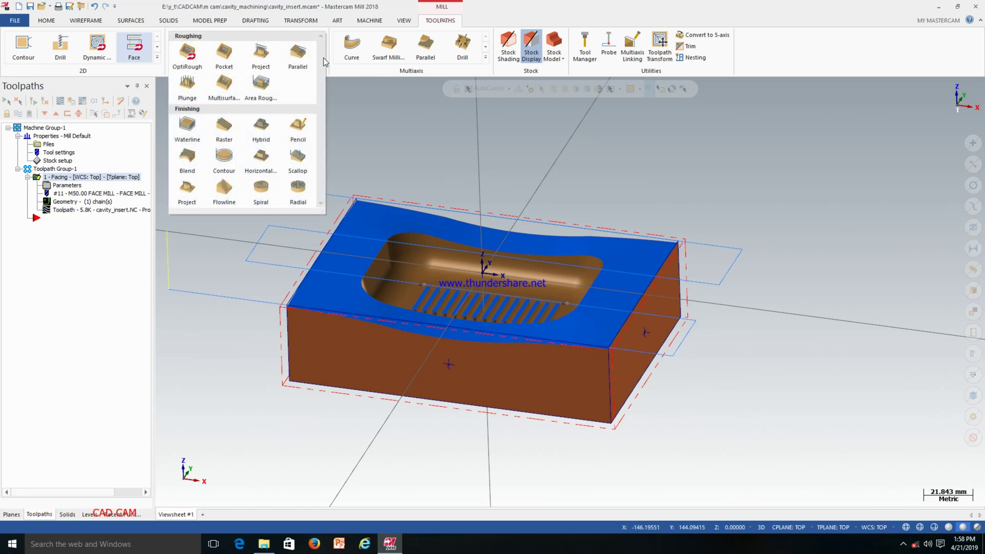
left_click(223, 63)
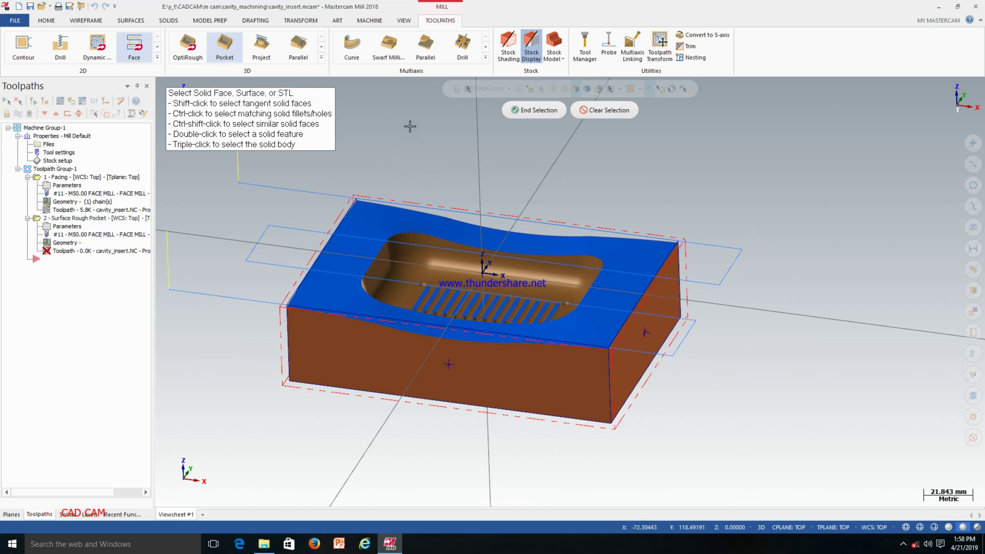
scroll(412, 136, "down", 2)
left_click_drag(299, 160, 657, 385)
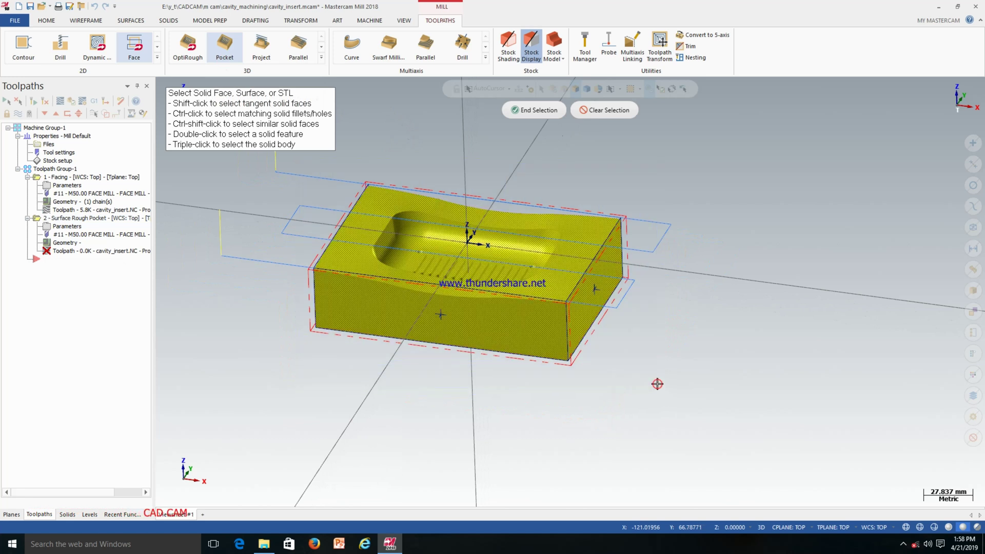
left_click(538, 111)
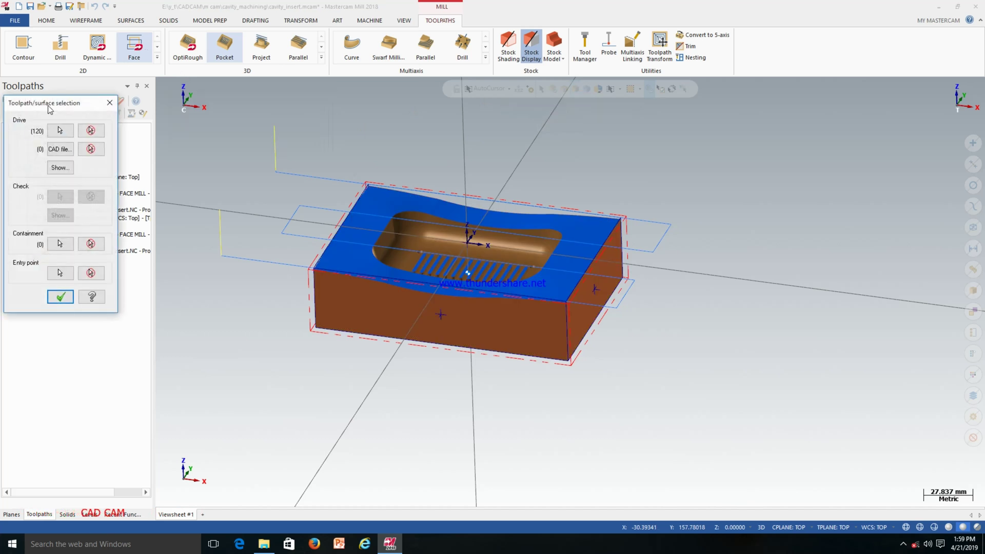
Step: Chain the outer edges of the insert's top face as the containment boundary for the rough pocket toolpath
left_click_drag(49, 106, 173, 210)
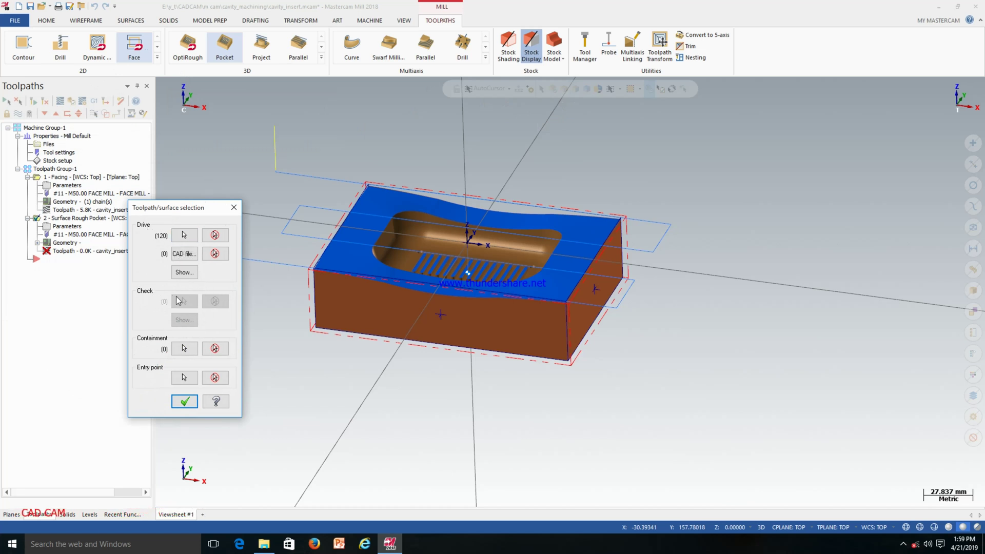
left_click(187, 349)
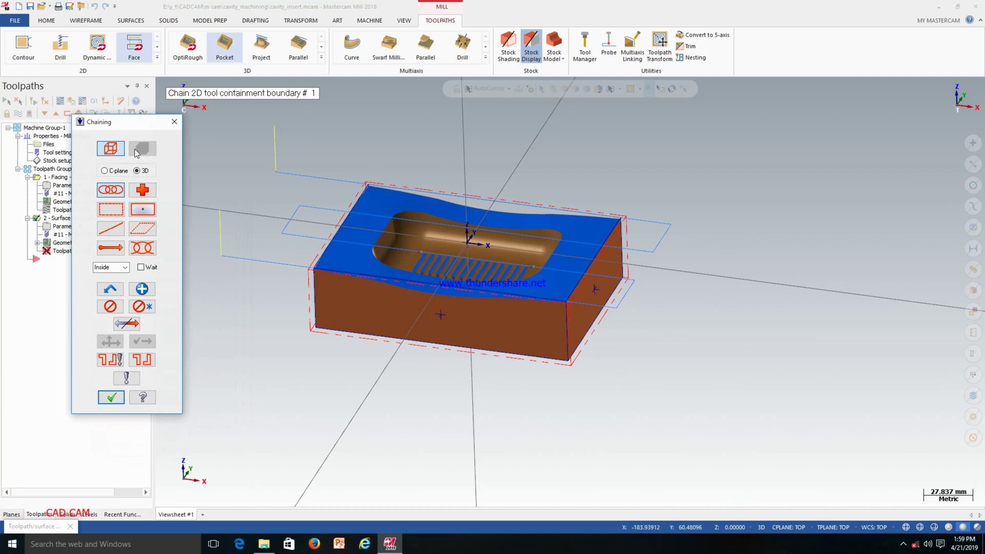
left_click(470, 200)
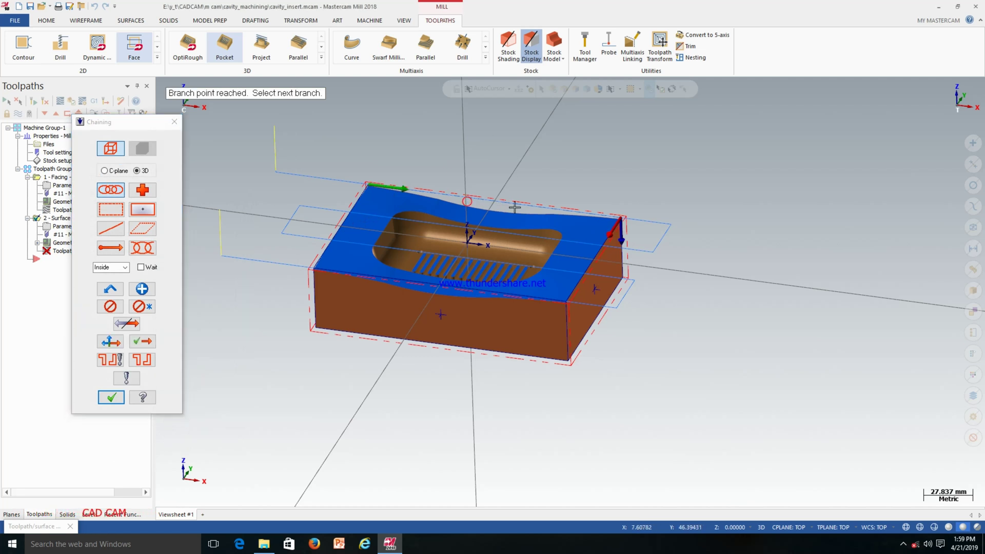
left_click(612, 236)
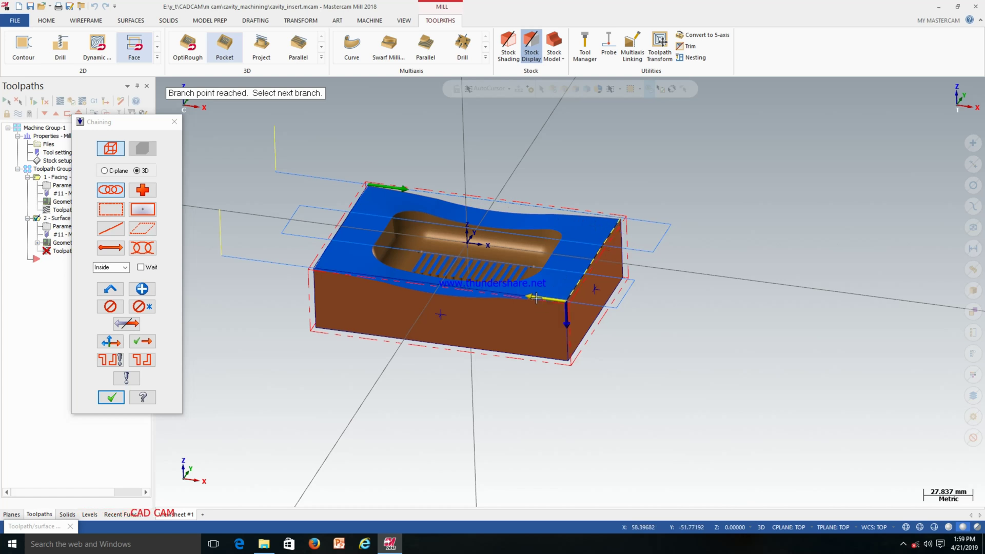
left_click(508, 293)
left_click(341, 225)
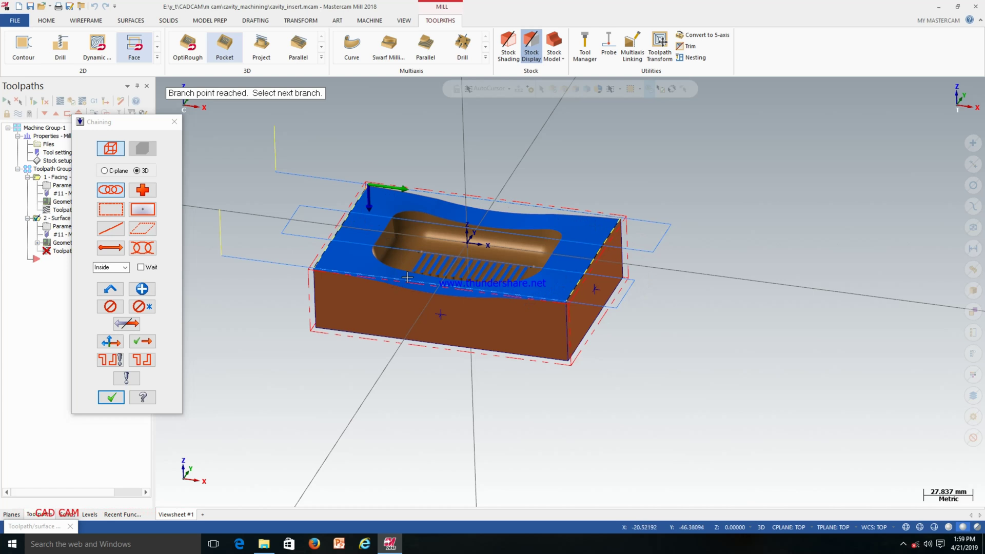
left_click(111, 397)
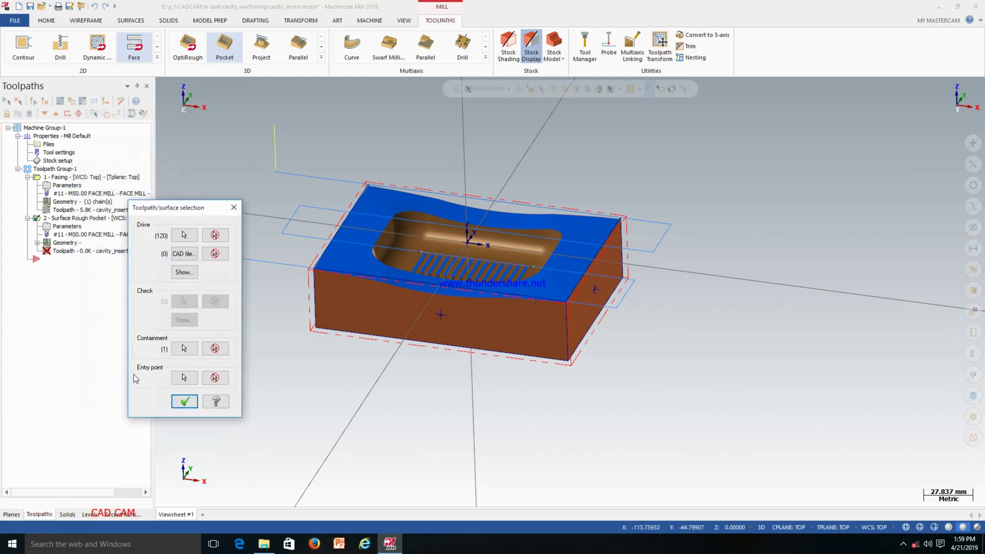
Step: Set the entry point at the model origin and accept the toolpath surface selection
left_click(183, 378)
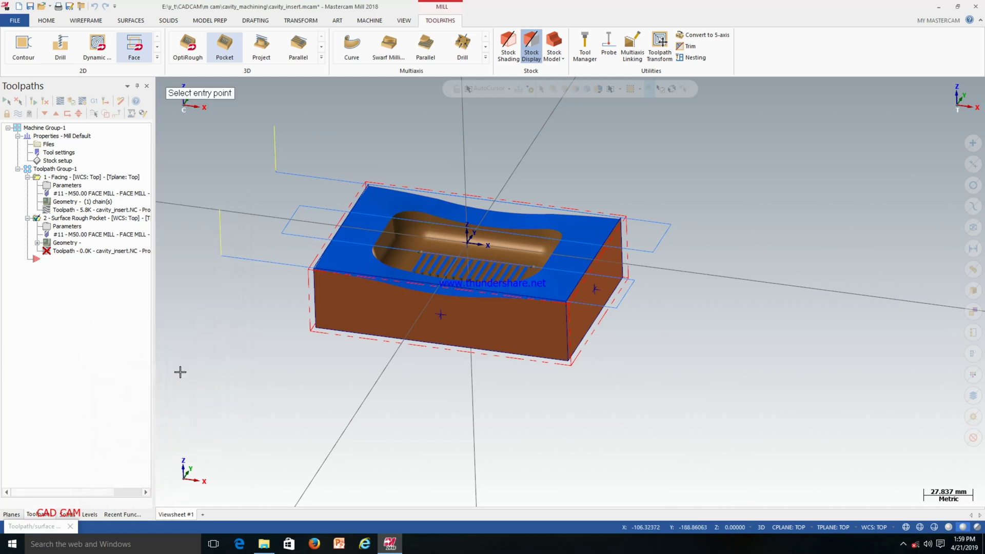
left_click(467, 244)
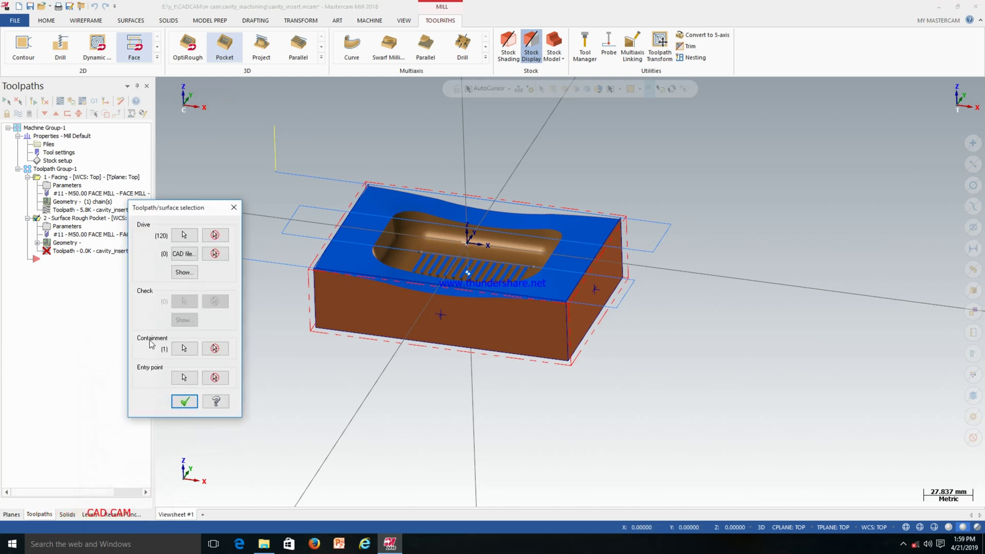
left_click(184, 402)
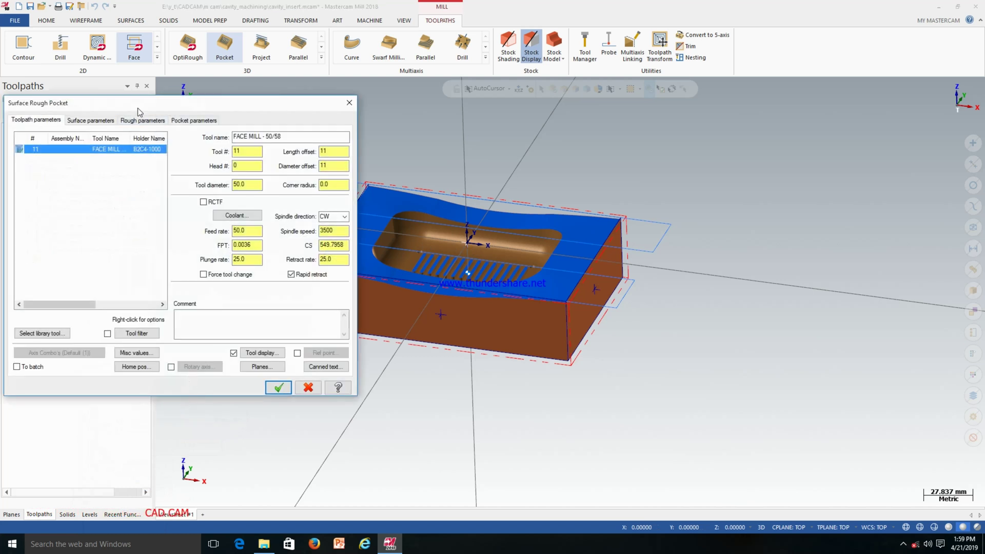
Step: Check the tool library filter for end mills and assign the 12 mm flat end mill to the rough pocket toolpath
left_click_drag(139, 106, 177, 136)
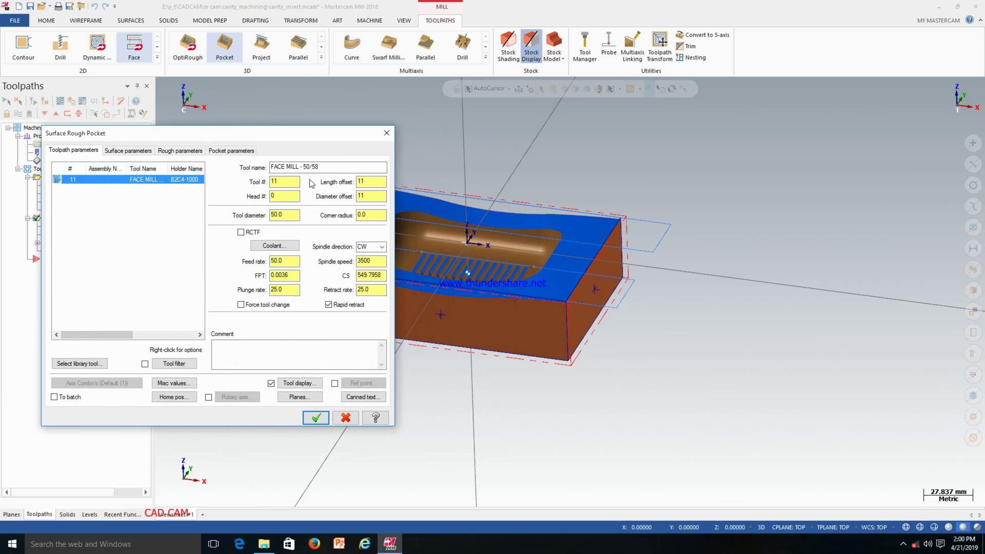
left_click(84, 365)
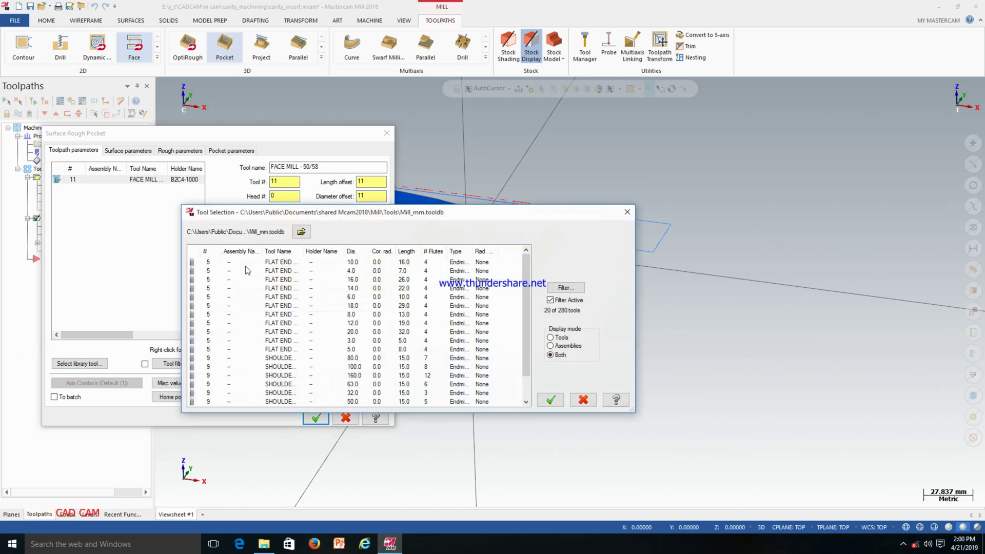
left_click(565, 288)
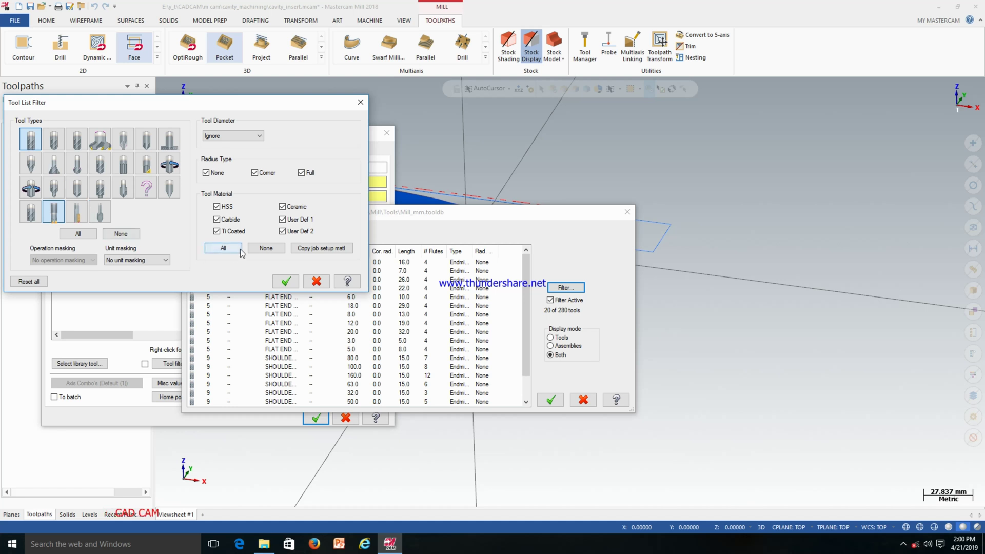
left_click(33, 144)
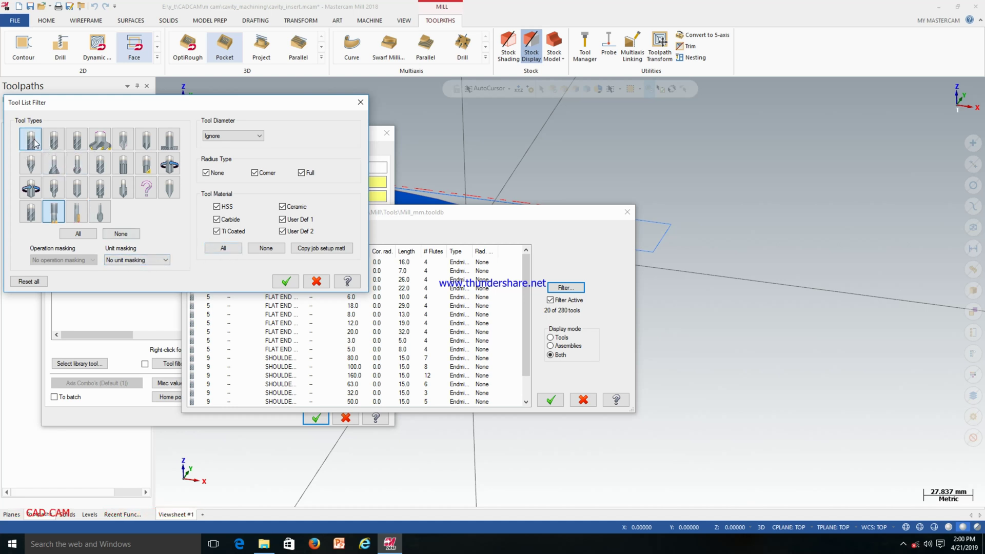
left_click(247, 136)
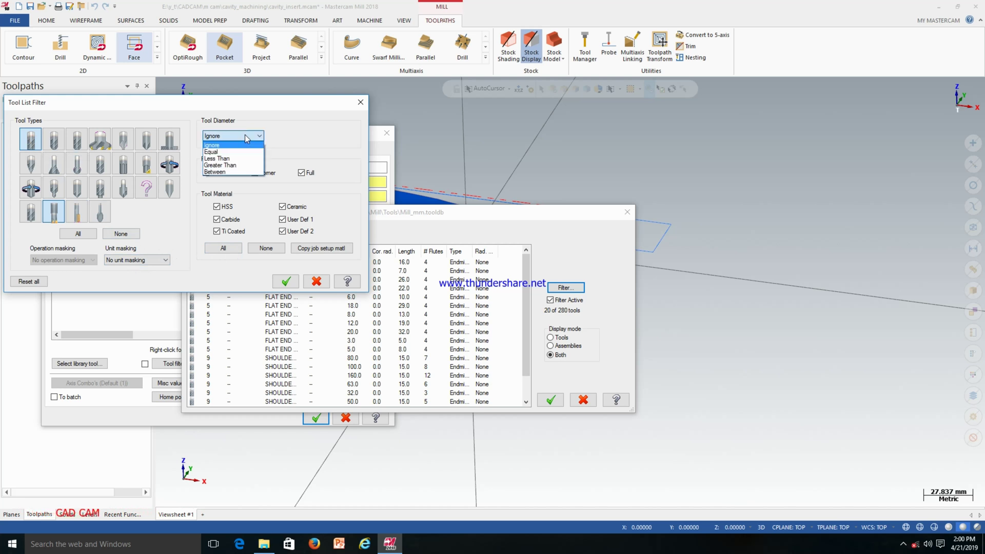
left_click(245, 134)
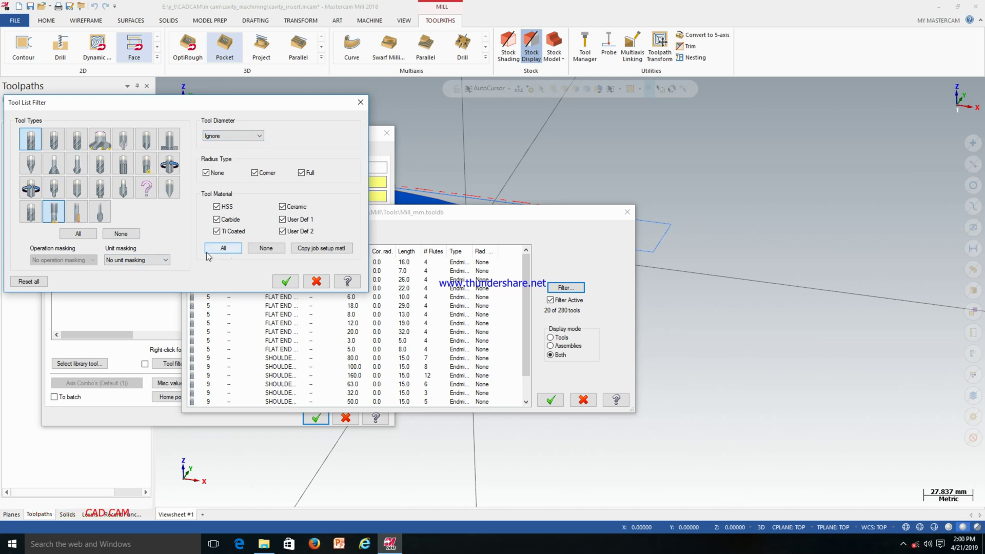
left_click(282, 282)
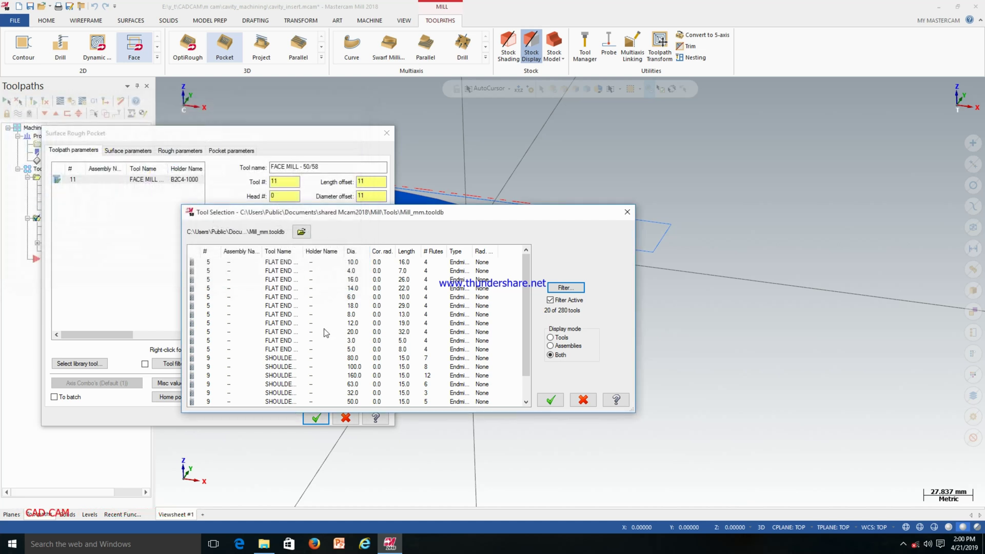
left_click(357, 325)
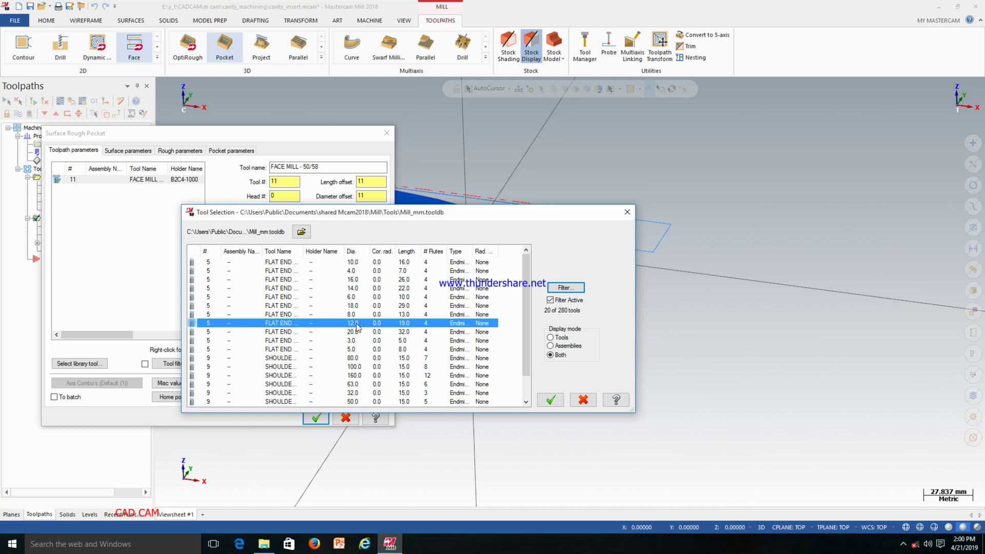
left_click(550, 401)
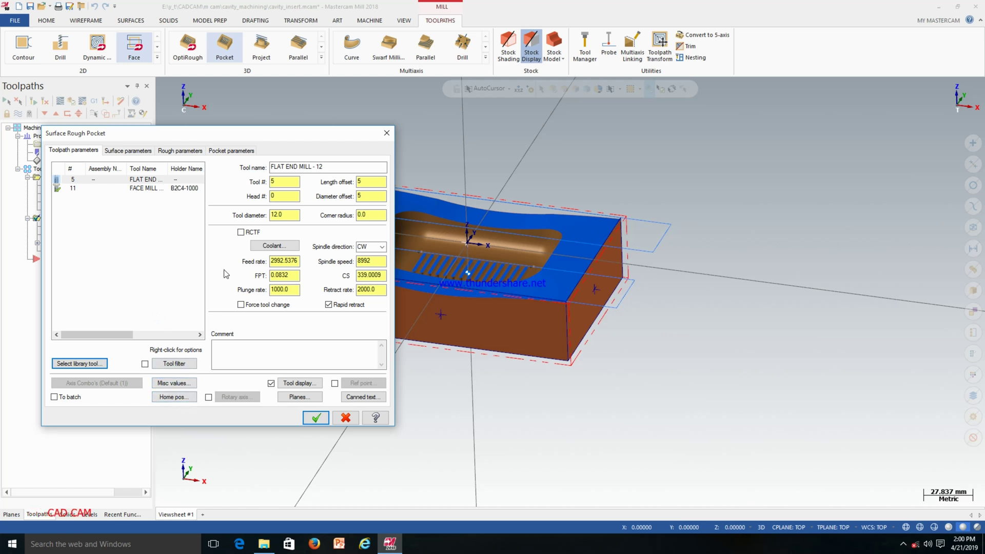
Step: Set the 12 mm flat end mill's feed rate to 1000 and its spindle speed to 2500
double_click(272, 262)
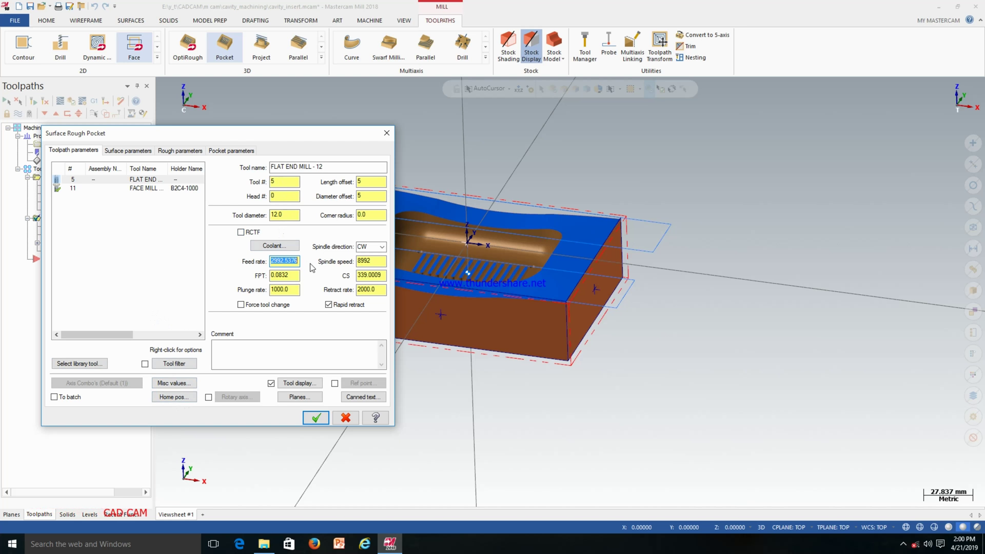
type("1000")
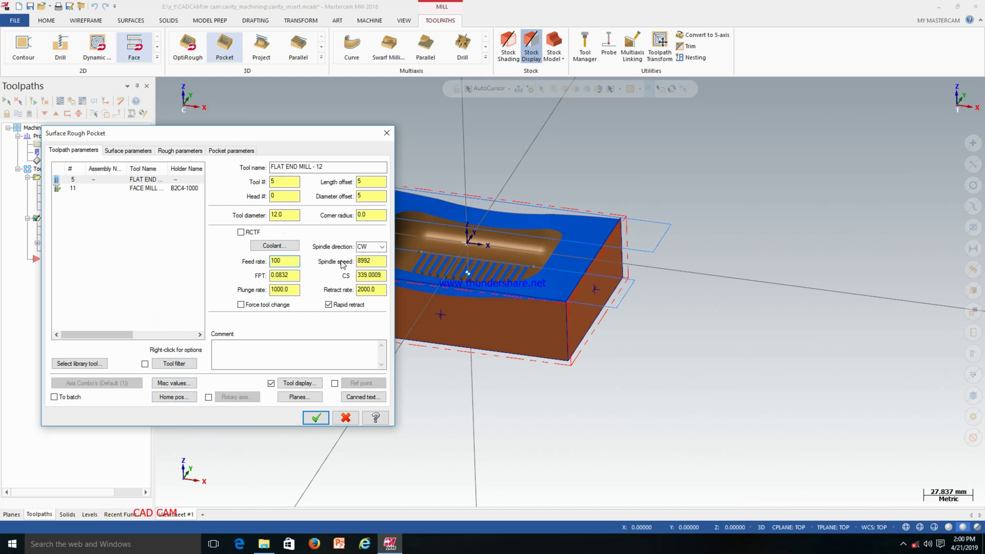
left_click(371, 261)
left_click(373, 261)
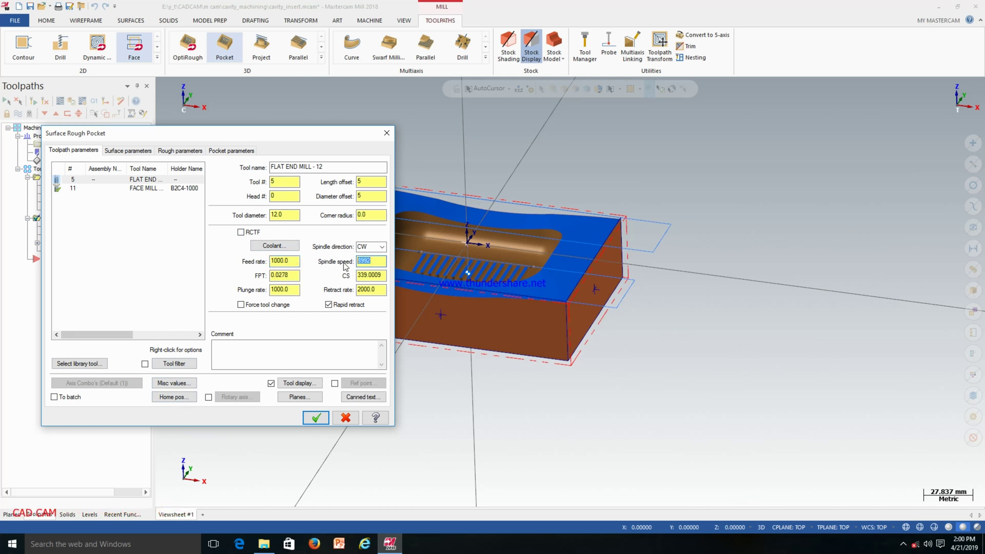
type("255")
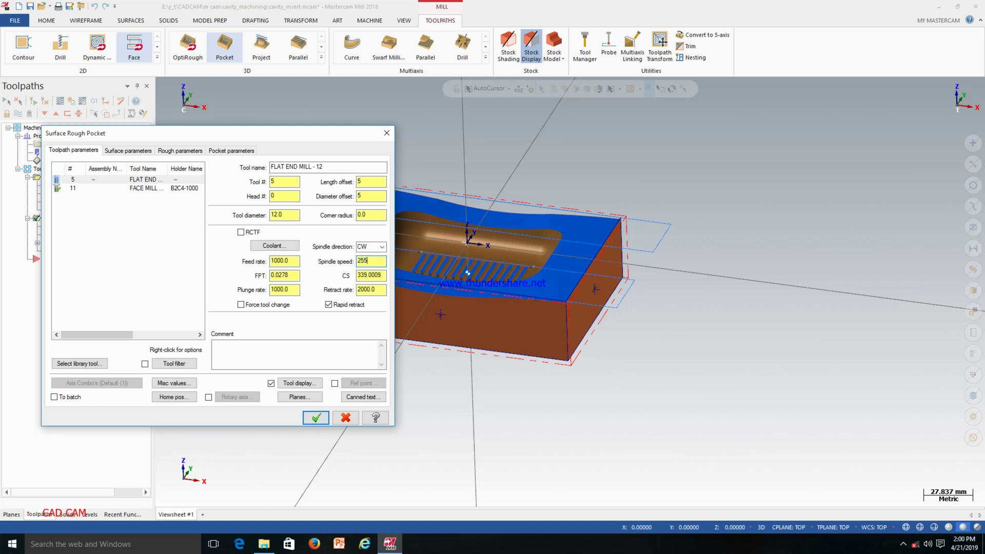
double_click(362, 260)
type("2500")
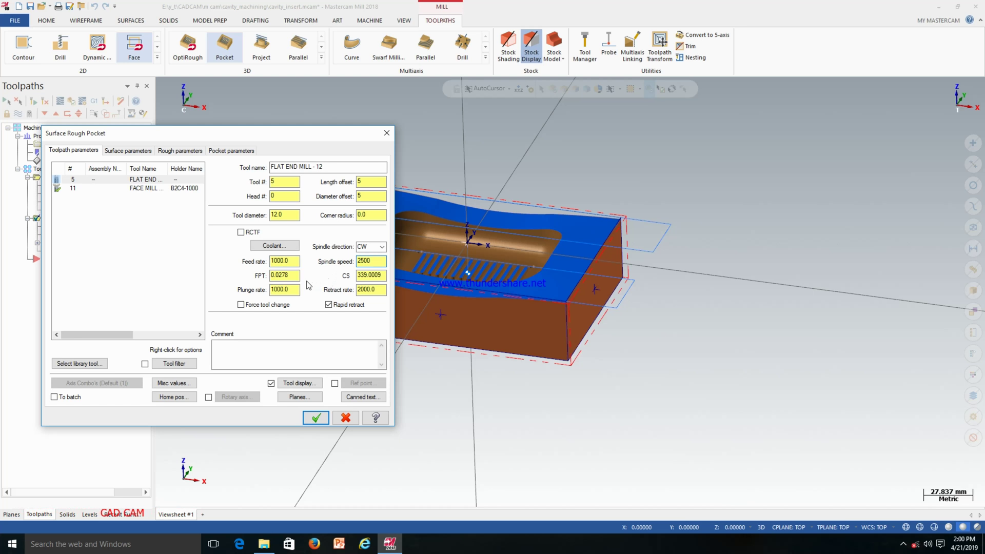
Step: Set the end mill's feed per tooth to 0.1 and its plunge rate to 100
double_click(285, 275)
type("0.1")
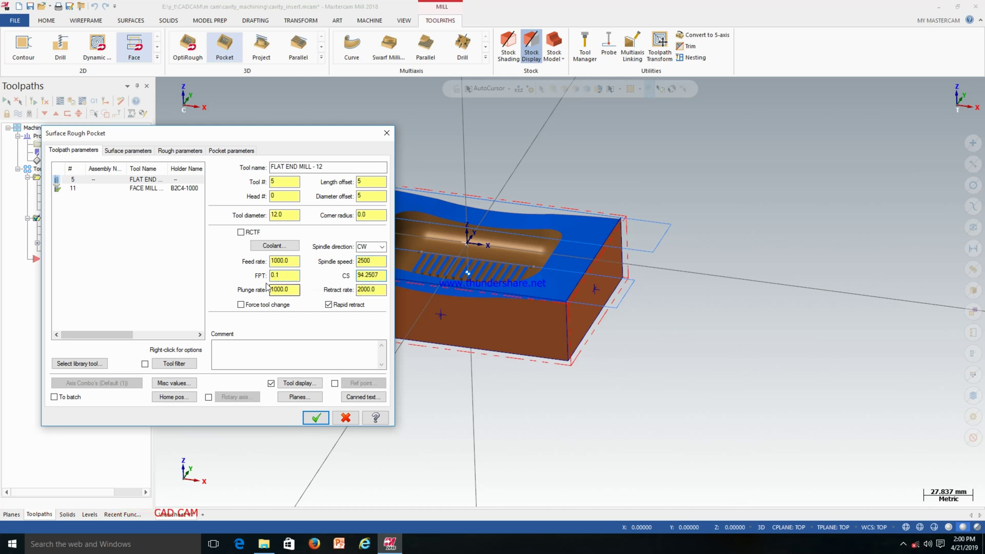
left_click(295, 286)
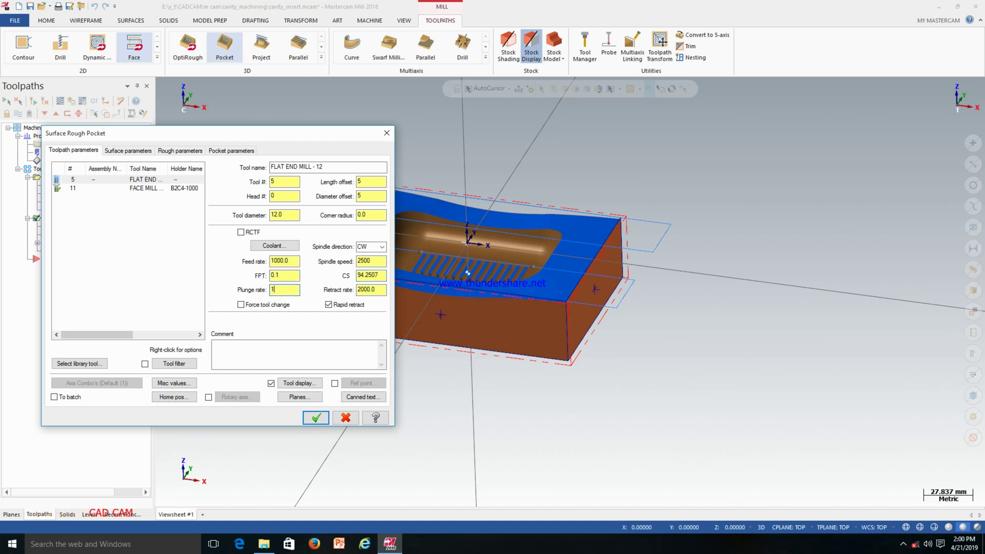
left_click(381, 290)
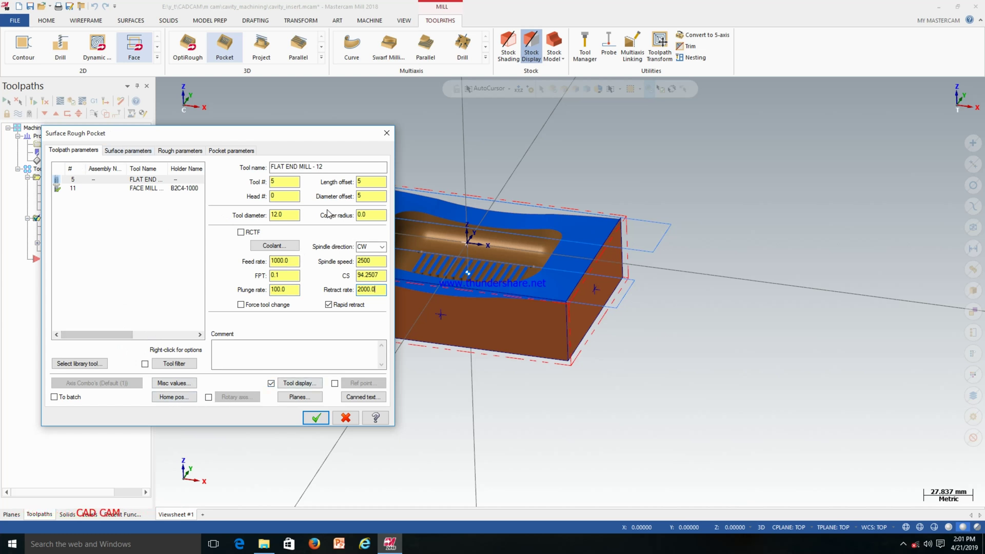
Step: Set the rough pocket's clearance height to 30 mm and open the retract height for editing
left_click(142, 155)
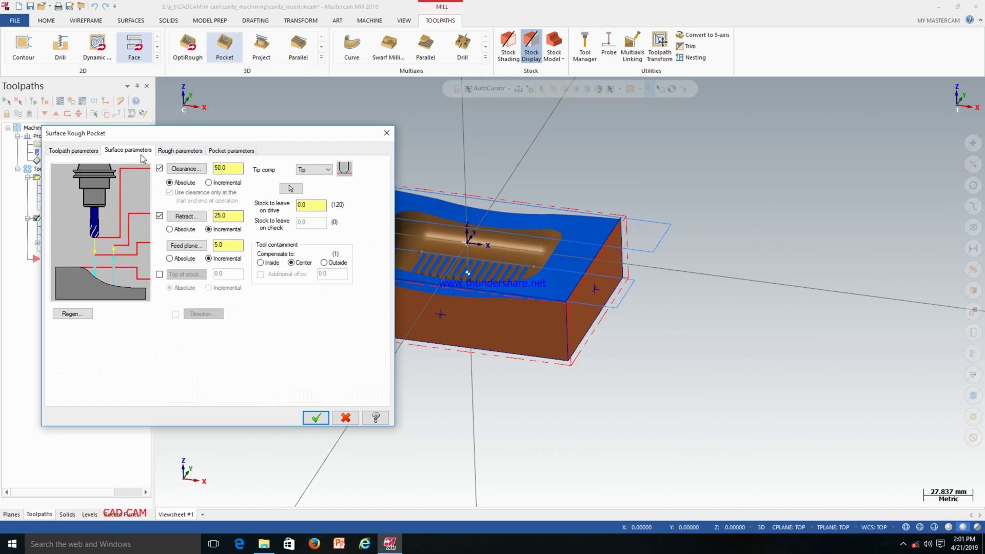
double_click(235, 168)
type("30")
left_click(227, 216)
double_click(226, 216)
Step: Set the rough pocket's total tolerance to 0.05 and its cutting direction to Conventional
left_click(185, 151)
left_click_drag(147, 134, 411, 194)
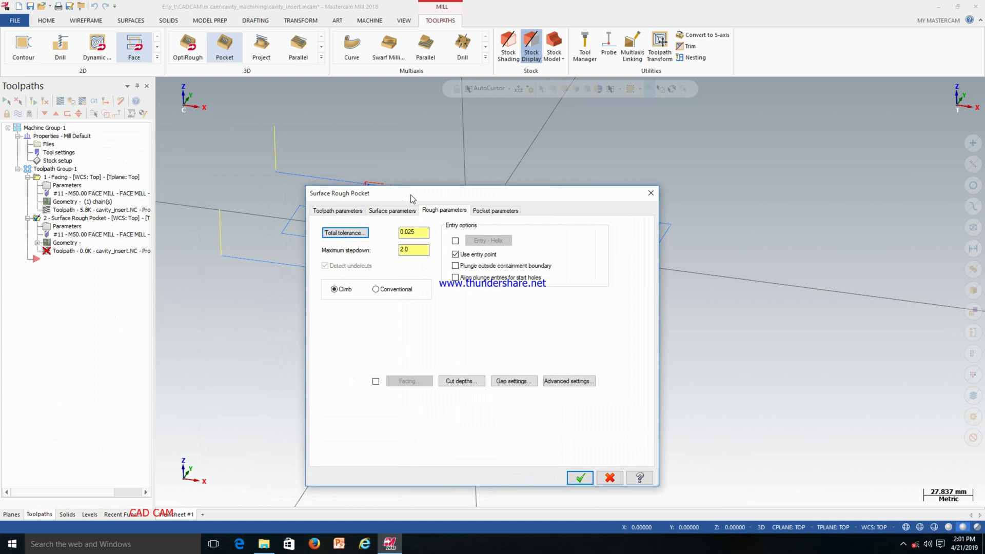
left_click(349, 234)
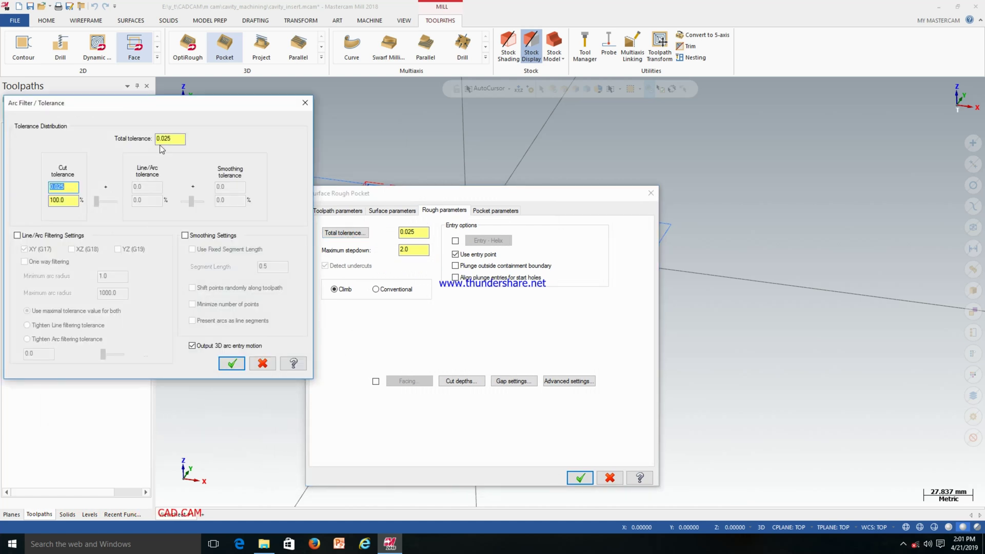
key("shift+Tab")
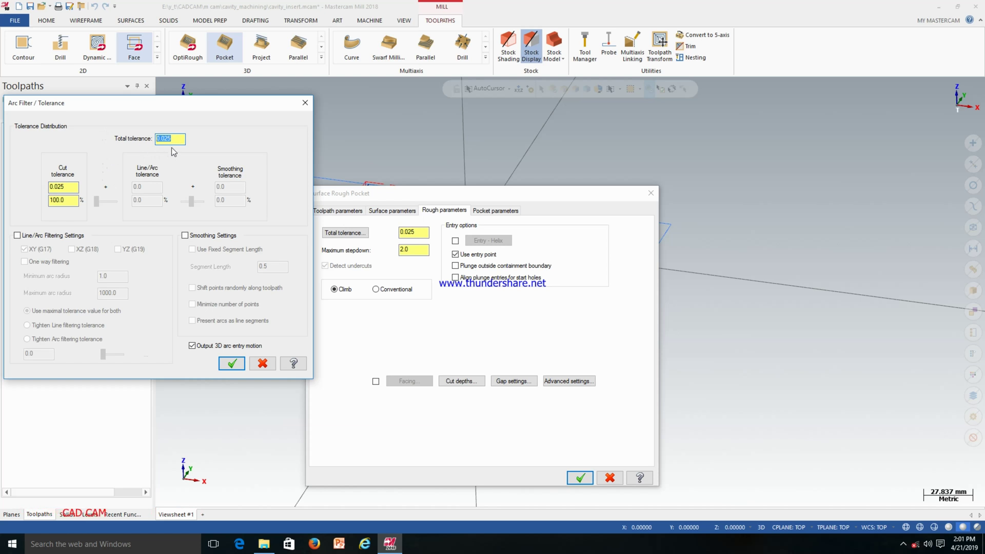
type(".0")
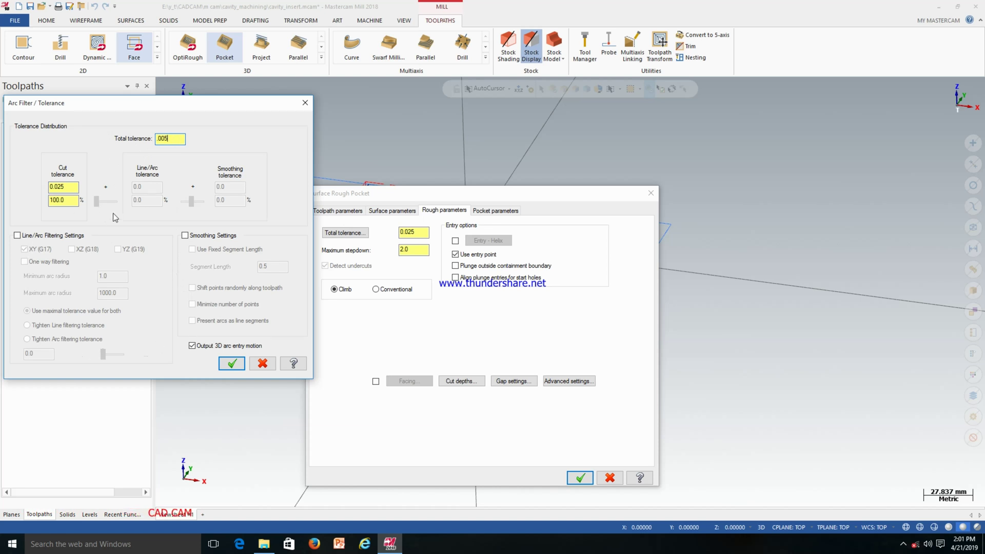
key("BackSpace")
key("BackSpace")
key("BackSpace")
key("BackSpace")
type(".025")
key("shift+Home")
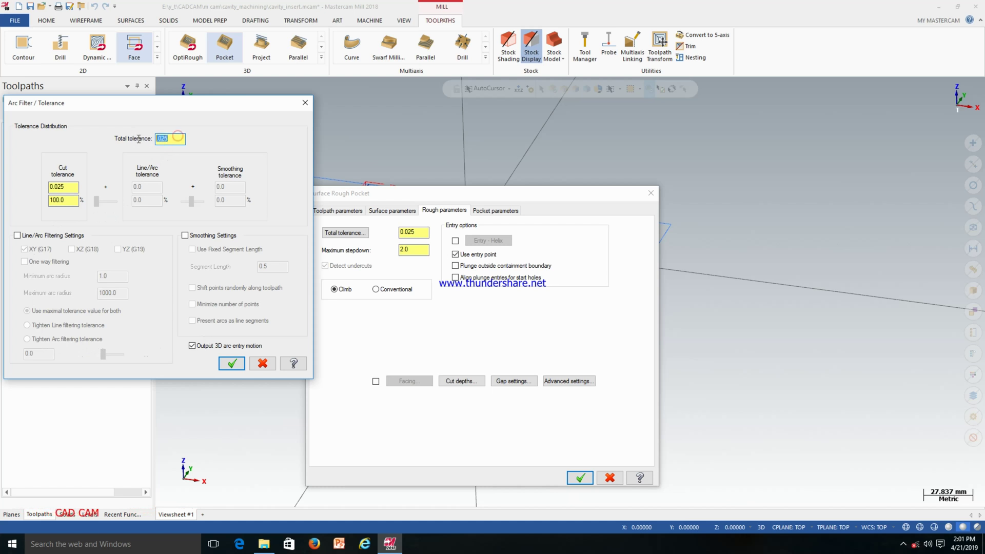
type(".")
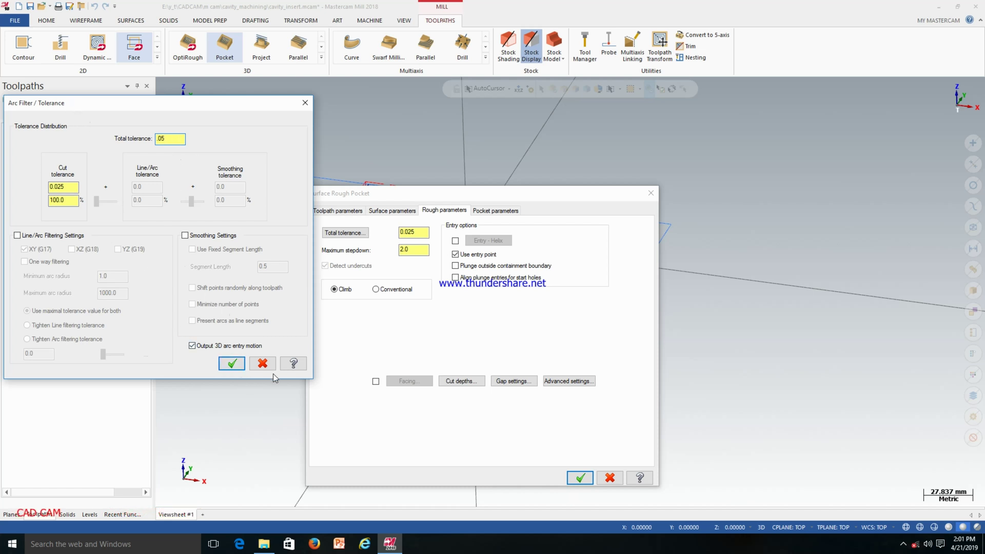
left_click(229, 364)
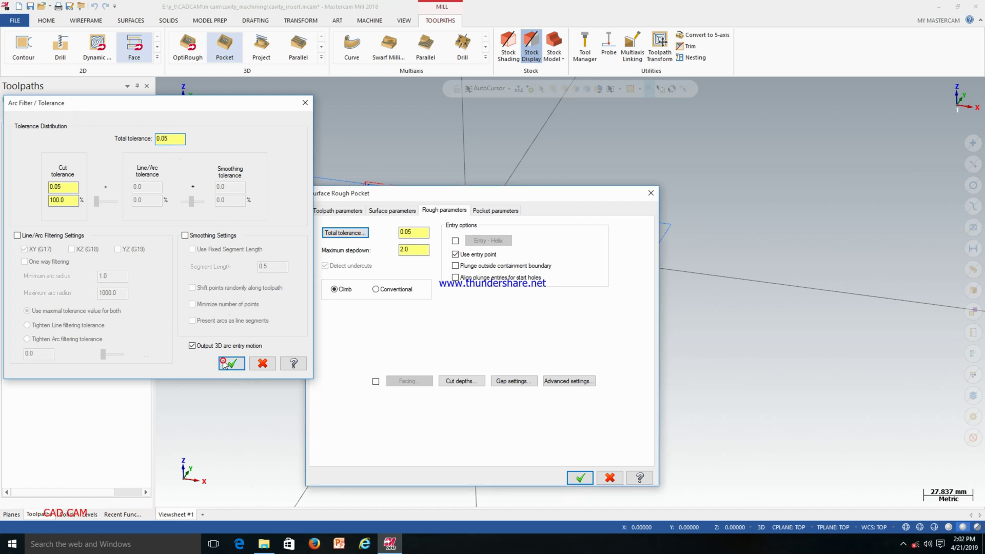
left_click(377, 289)
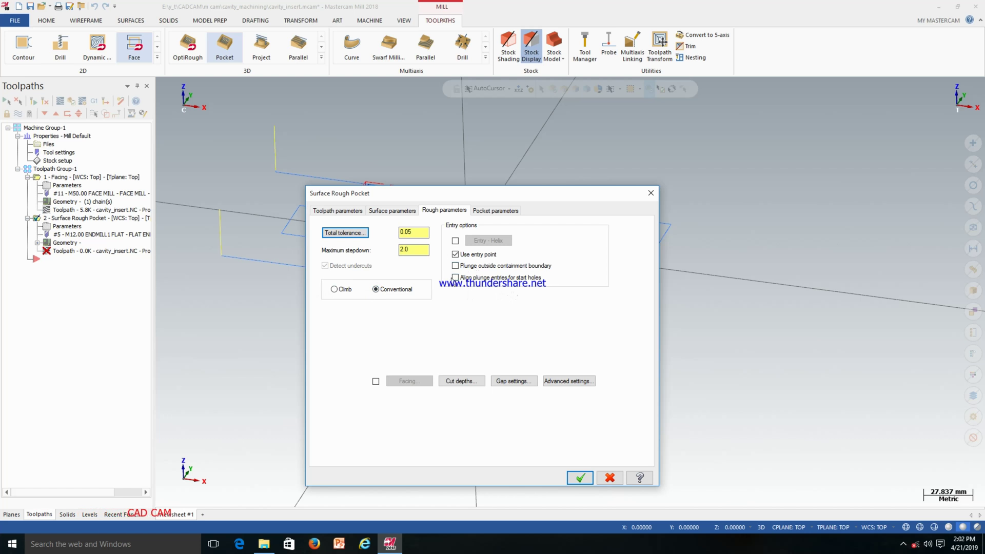
Step: Switch the cut depths to Absolute, detect the flats with the minimum and maximum depths reset, and check the detected depths
left_click(472, 384)
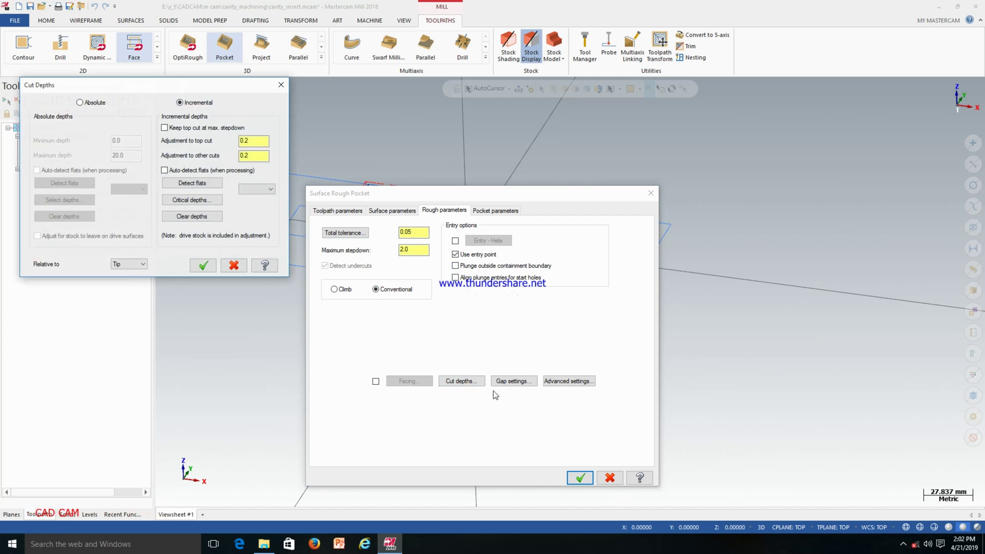
left_click(81, 104)
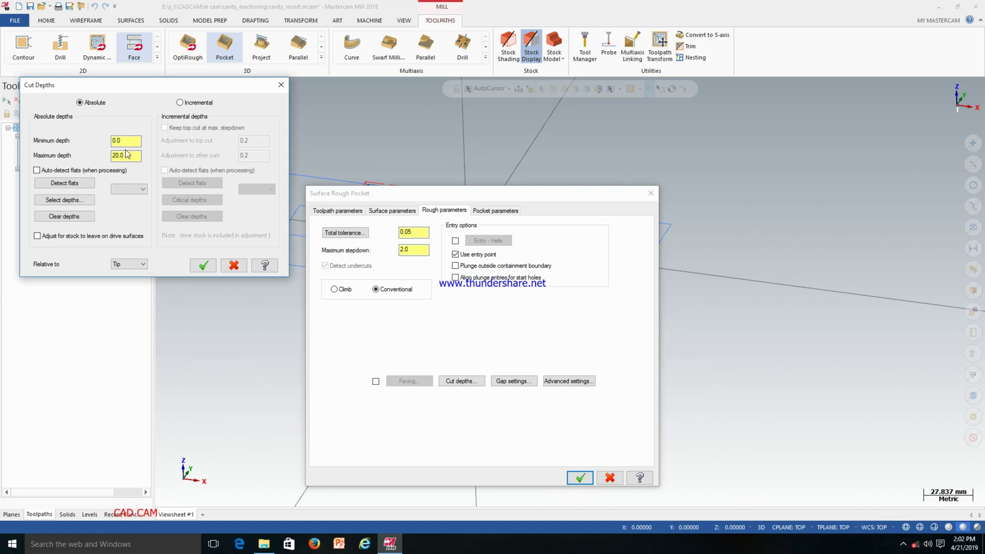
left_click(84, 184)
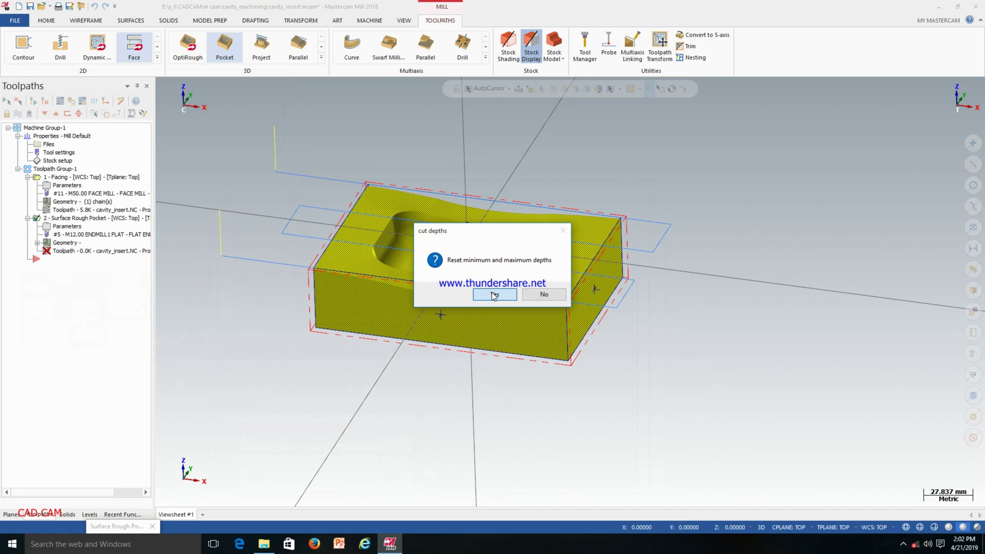
left_click(494, 294)
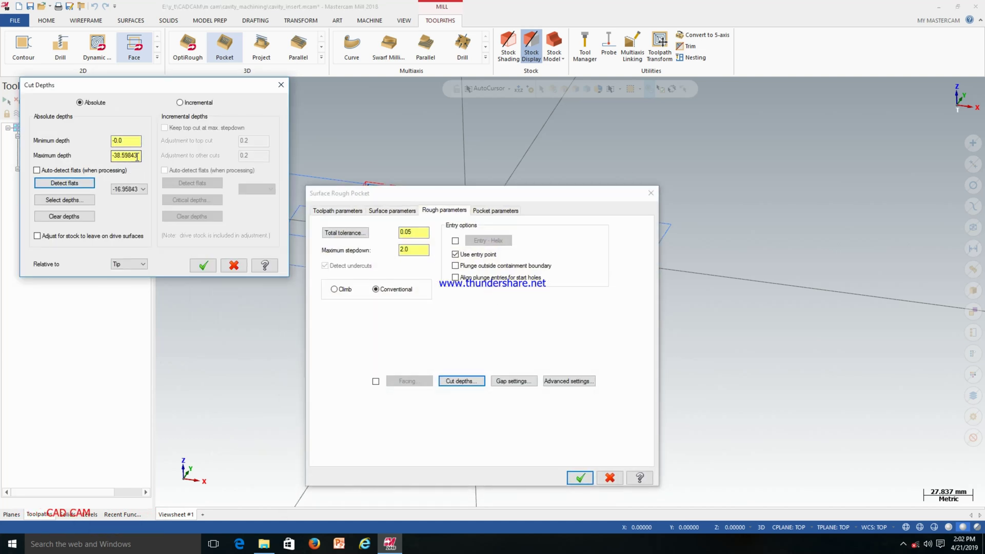
left_click(352, 201)
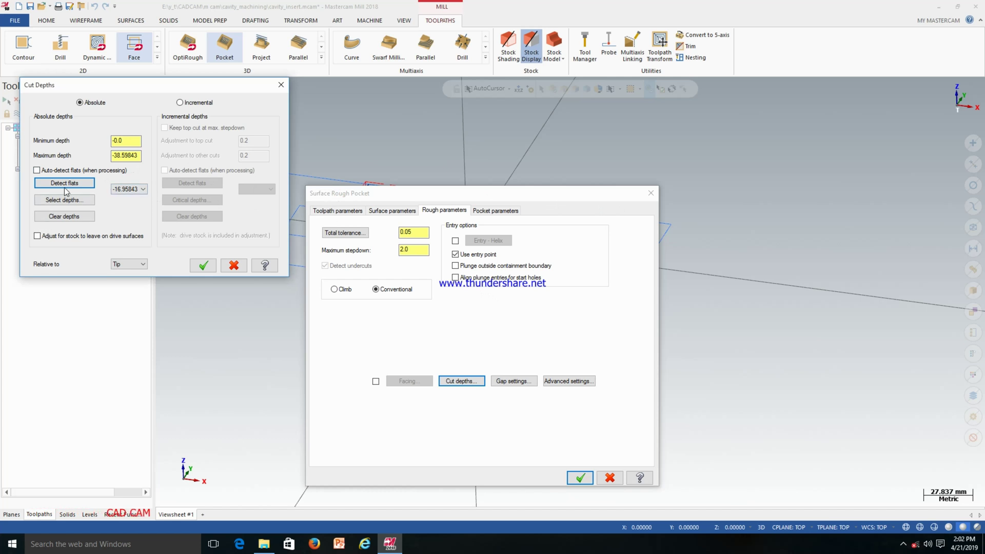
left_click(144, 190)
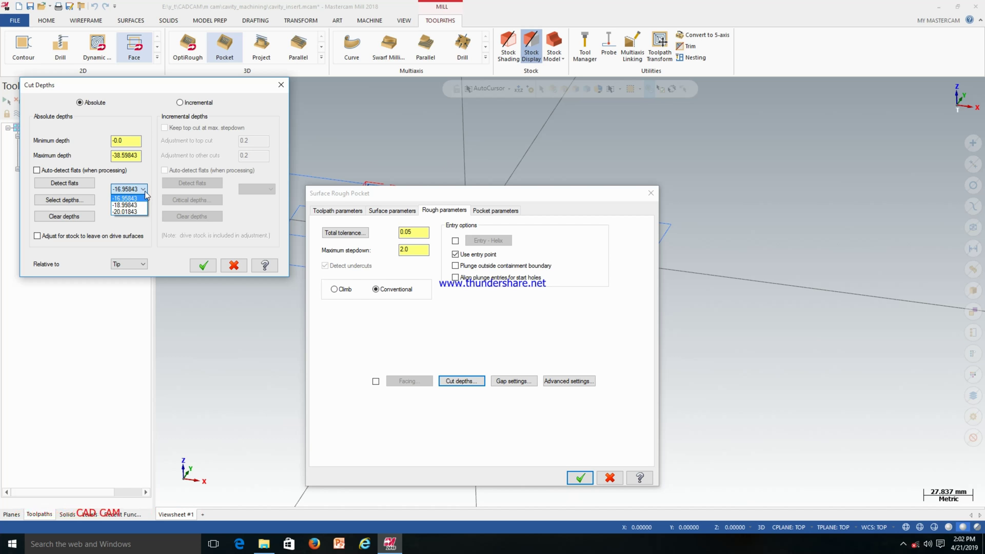
left_click(146, 191)
Step: Measure the depth of the cavity floor with Analyze Dynamic during critical depth selection, and return to the cut depths
left_click(72, 200)
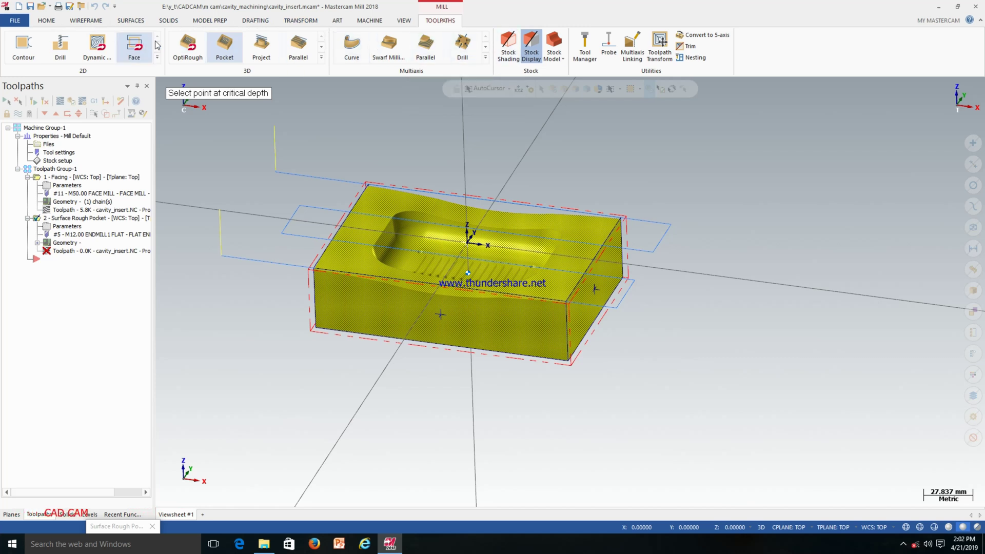
middle_click_drag(395, 257, 333, 189)
left_click(51, 23)
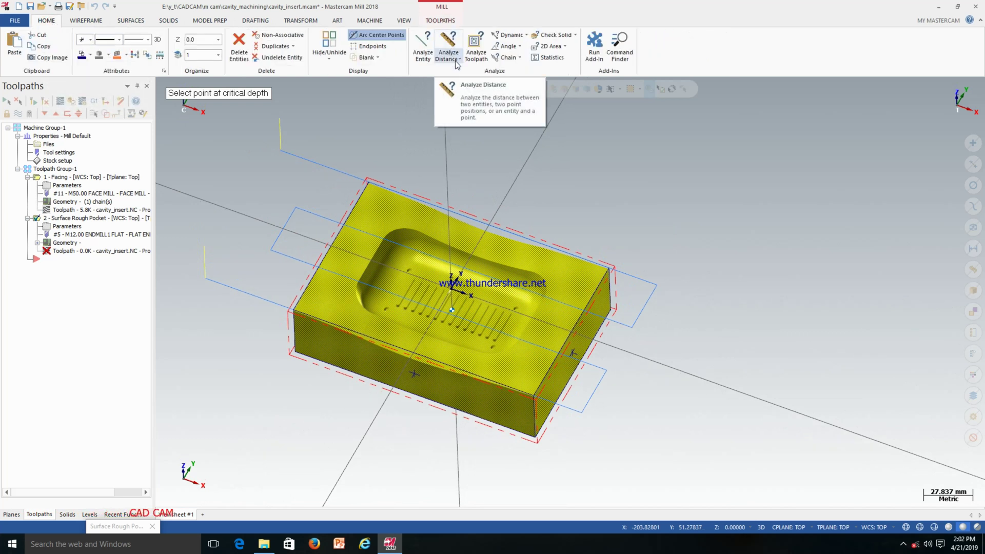
left_click(514, 35)
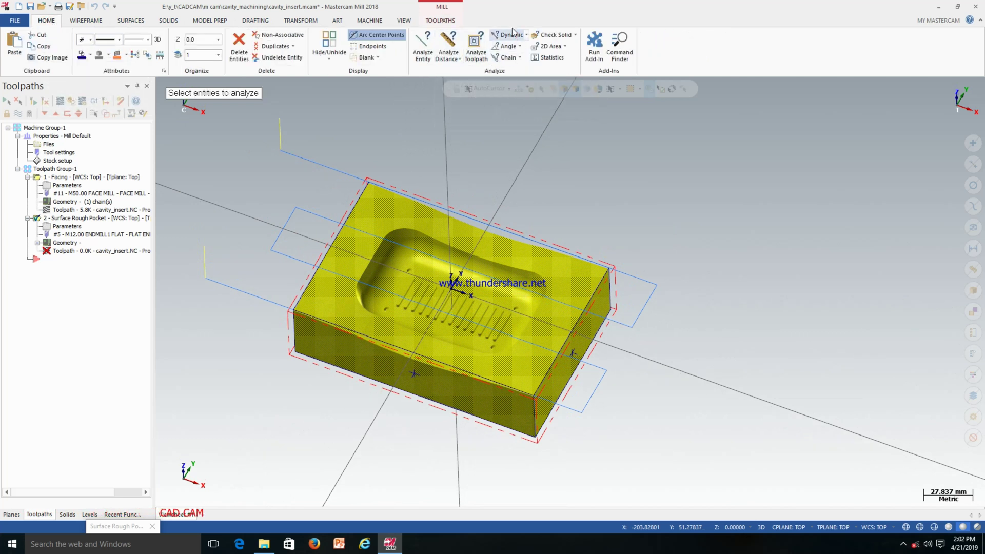
left_click(463, 291)
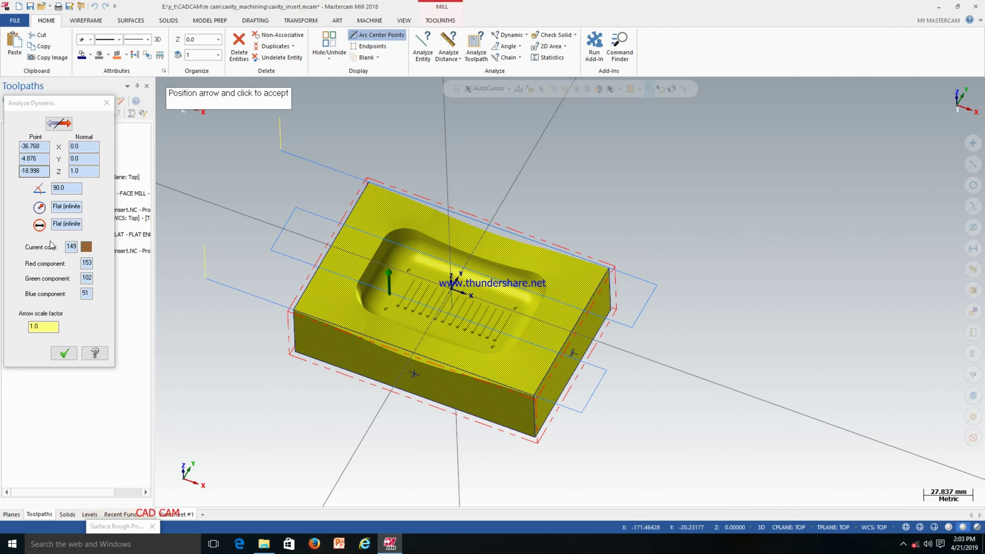
left_click(107, 103)
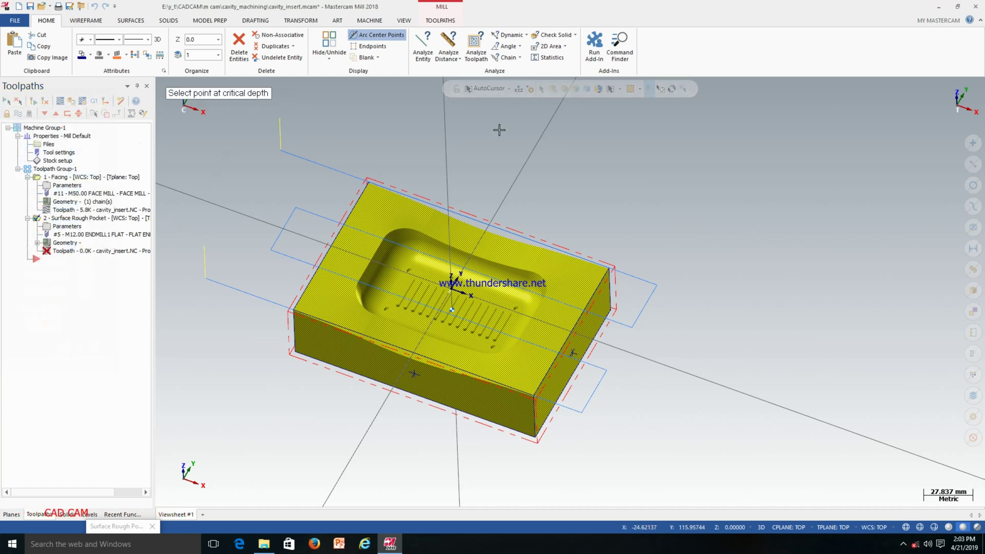
key("Return")
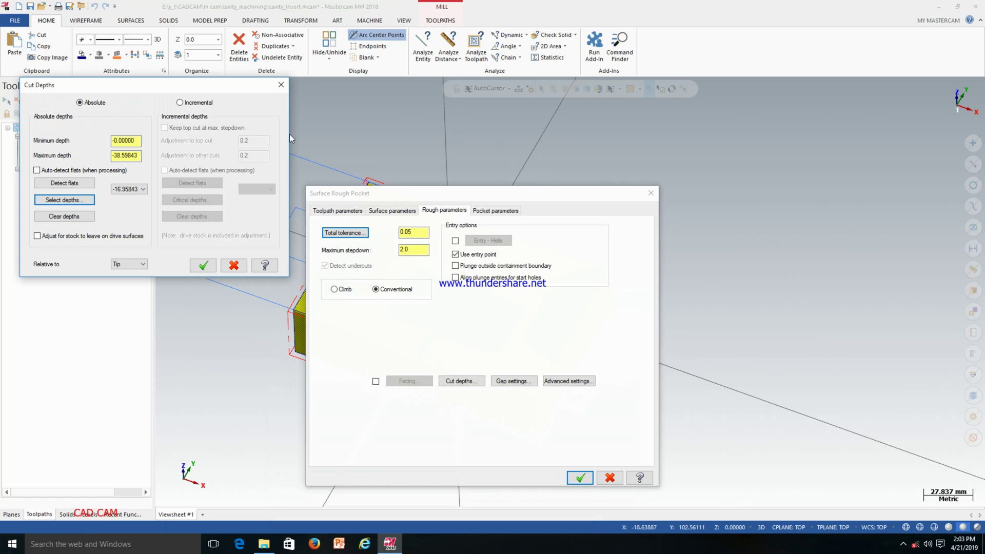
Step: Set the maximum cut depth to -19 and the maximum stepdown to 0.5 mm
left_click_drag(141, 156, 74, 152)
type("-19")
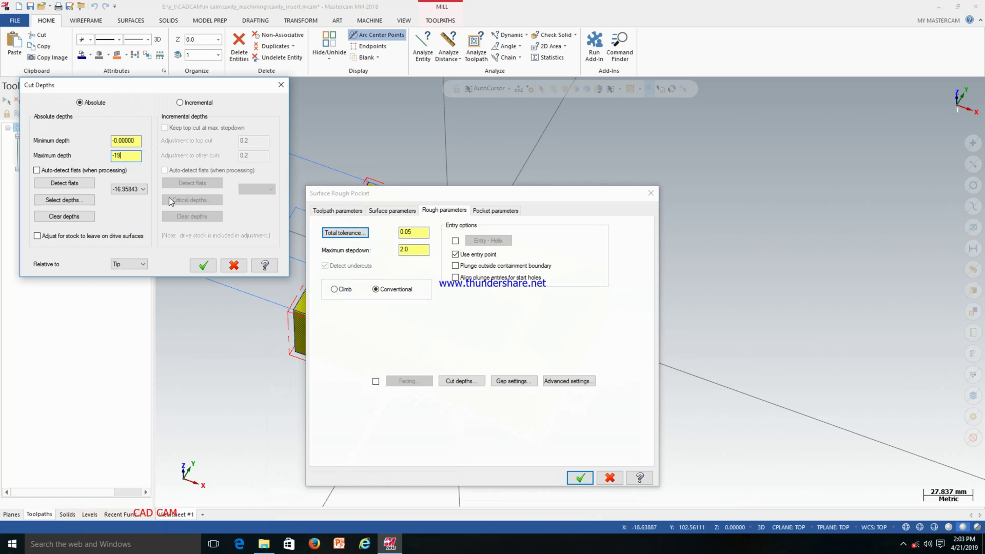
left_click(204, 266)
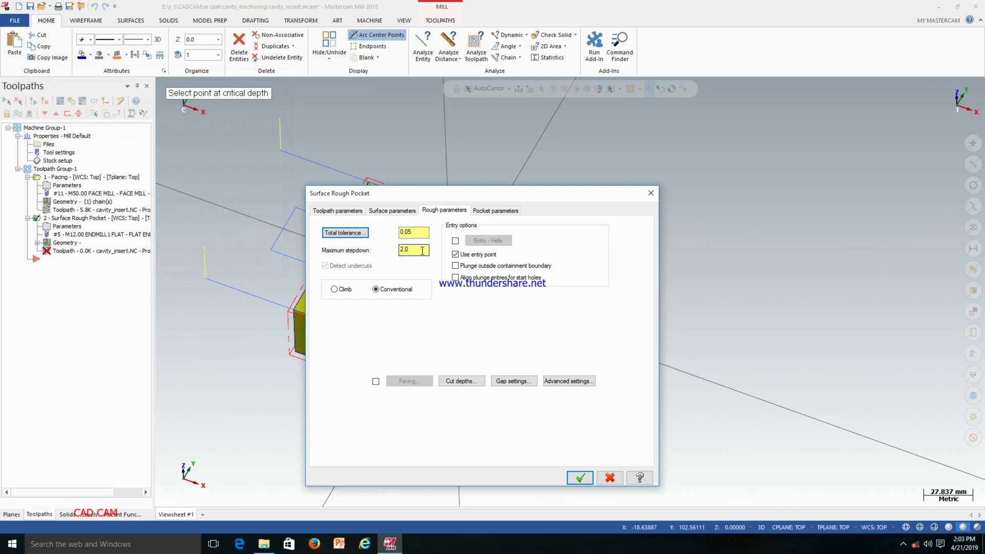
left_click_drag(441, 251, 388, 255)
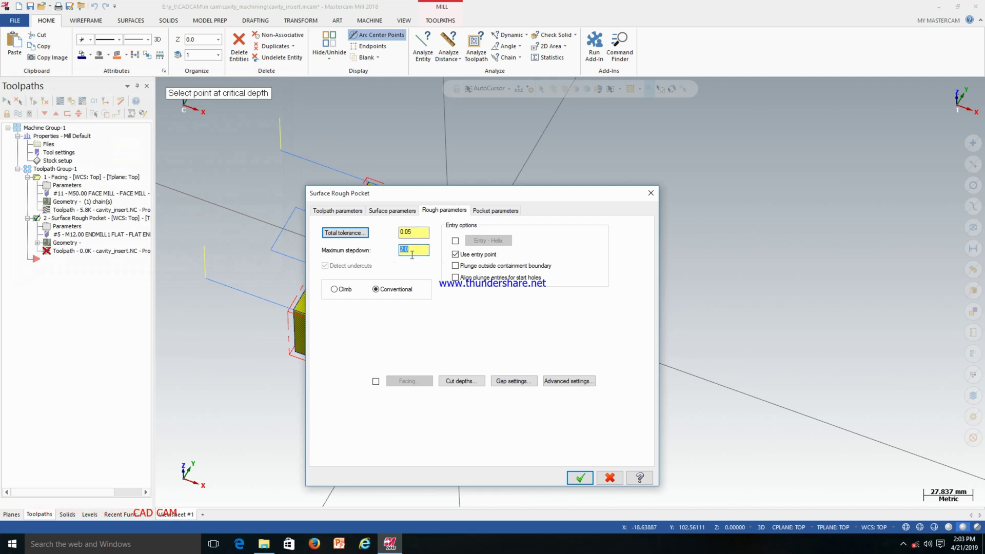
type(".5")
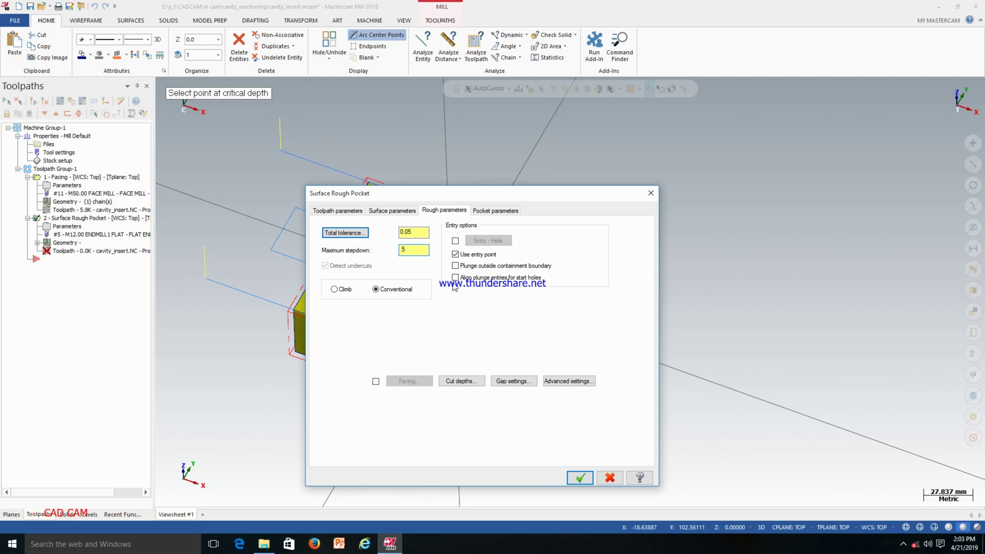
Step: Set the rough pocket's gap size to 110% of stepover with optimized cut order, and accept the advanced settings as they are
left_click(514, 380)
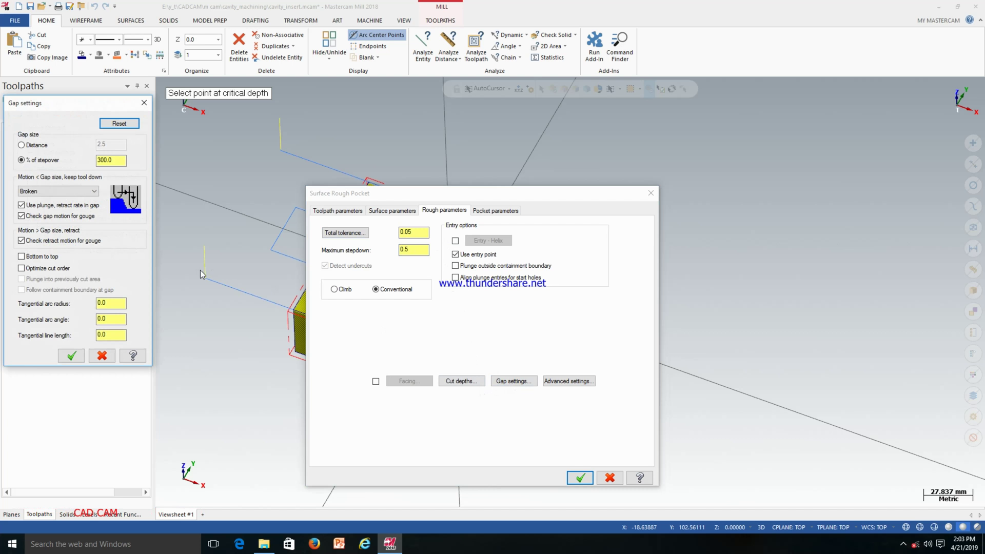
double_click(120, 159)
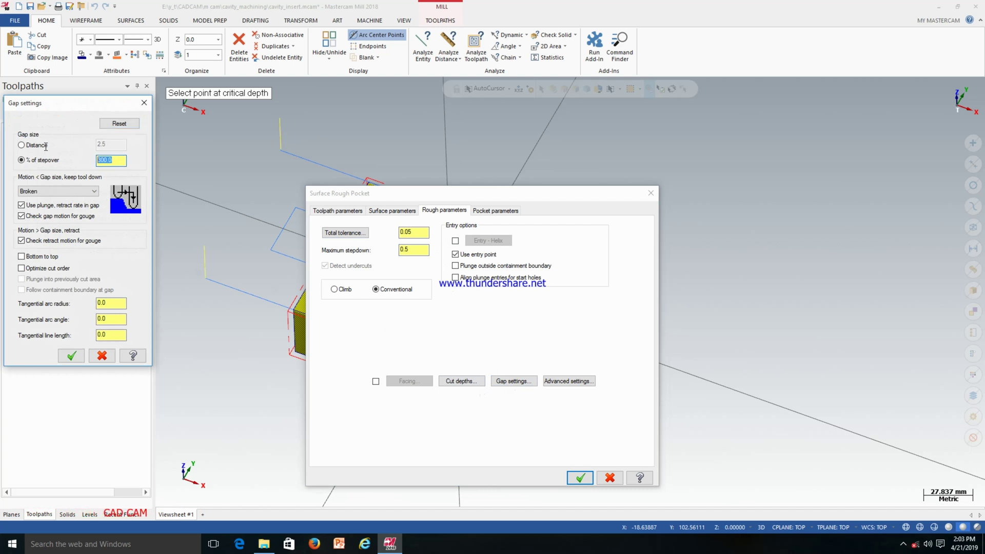
type("1")
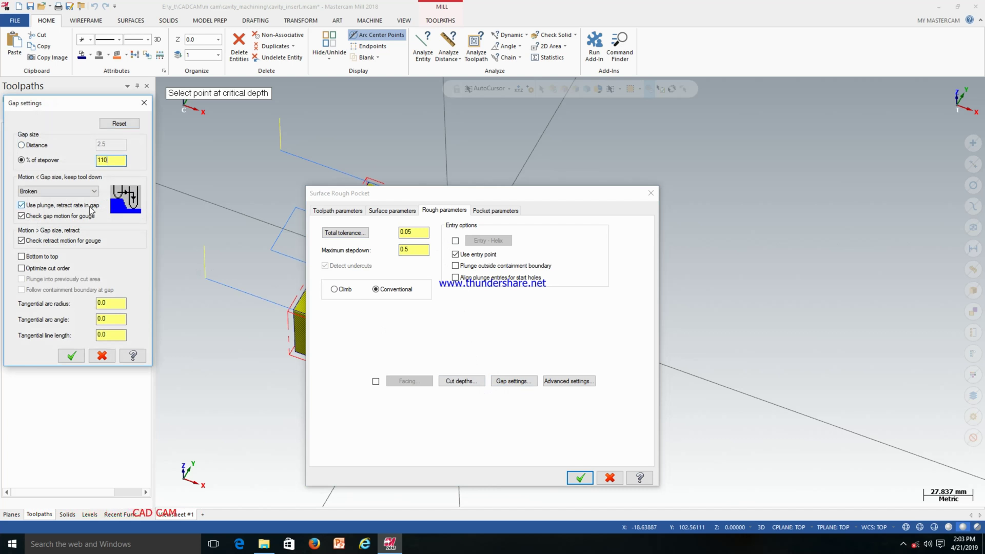
type("10")
left_click(43, 270)
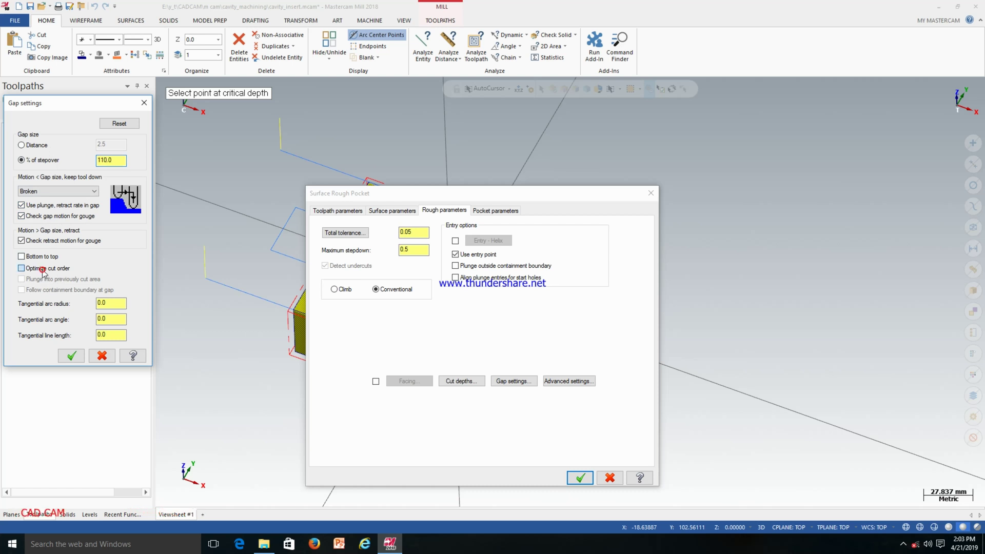
left_click(72, 357)
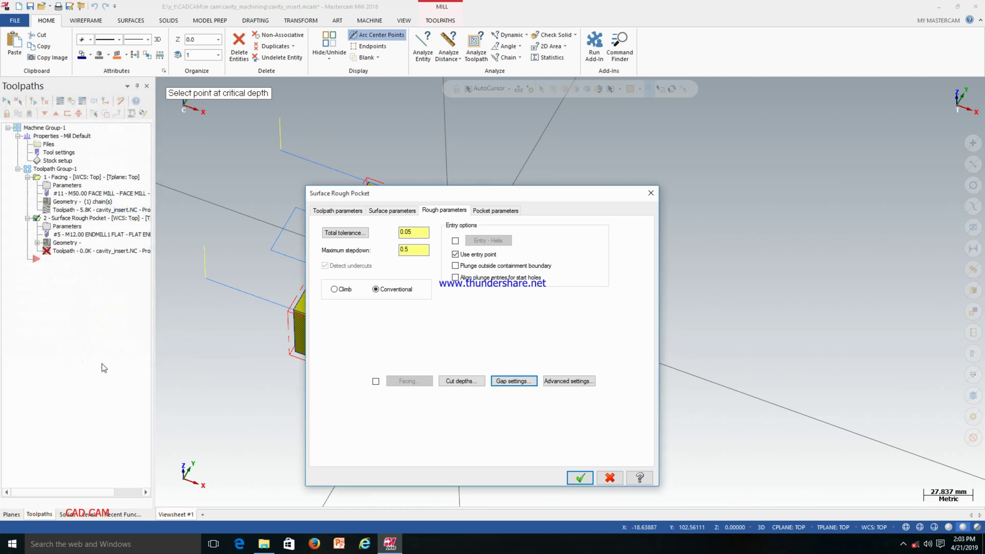
left_click(572, 385)
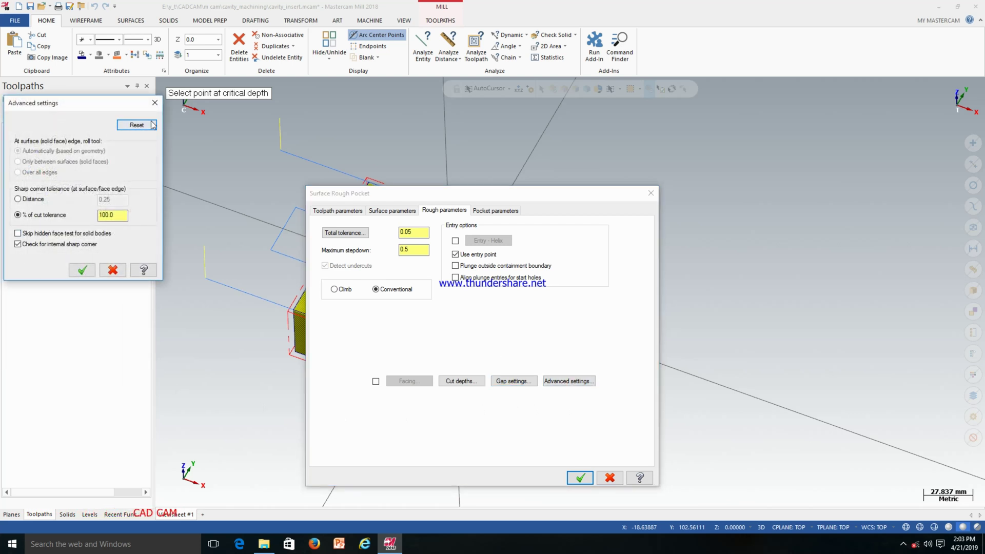
left_click(83, 270)
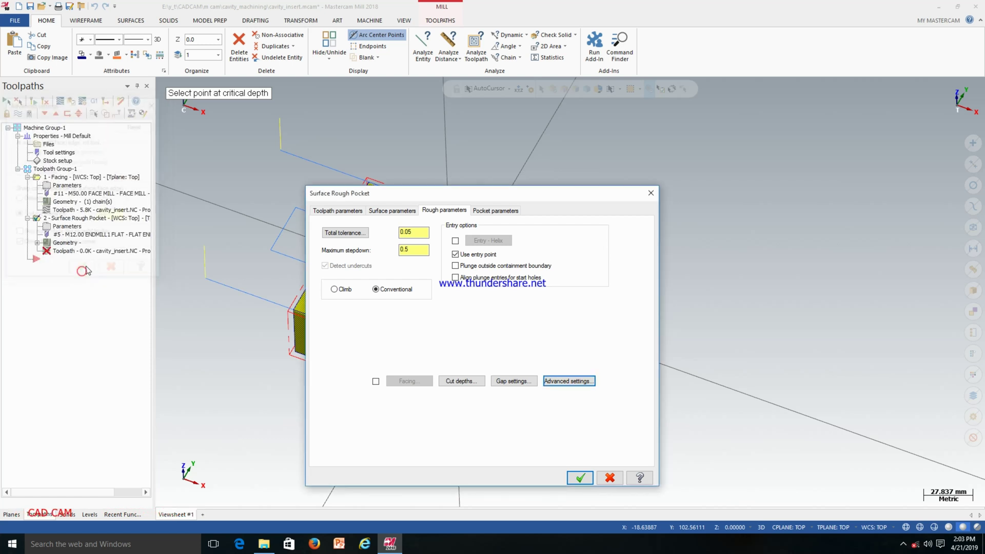
Step: Choose the Zigzag cutting method for the rough pocket, keep the 75% stepover, and generate the toolpath
left_click(508, 210)
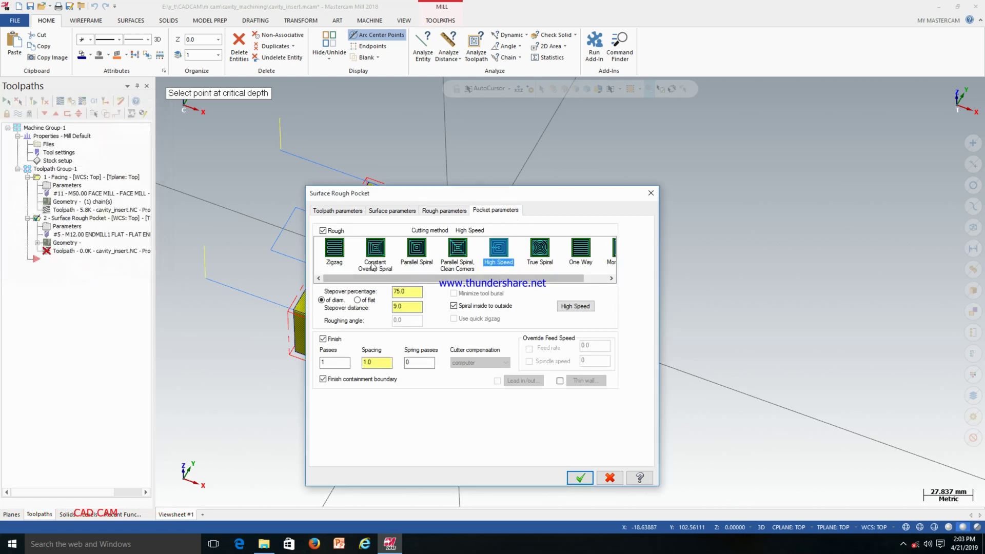
left_click_drag(360, 193, 588, 213)
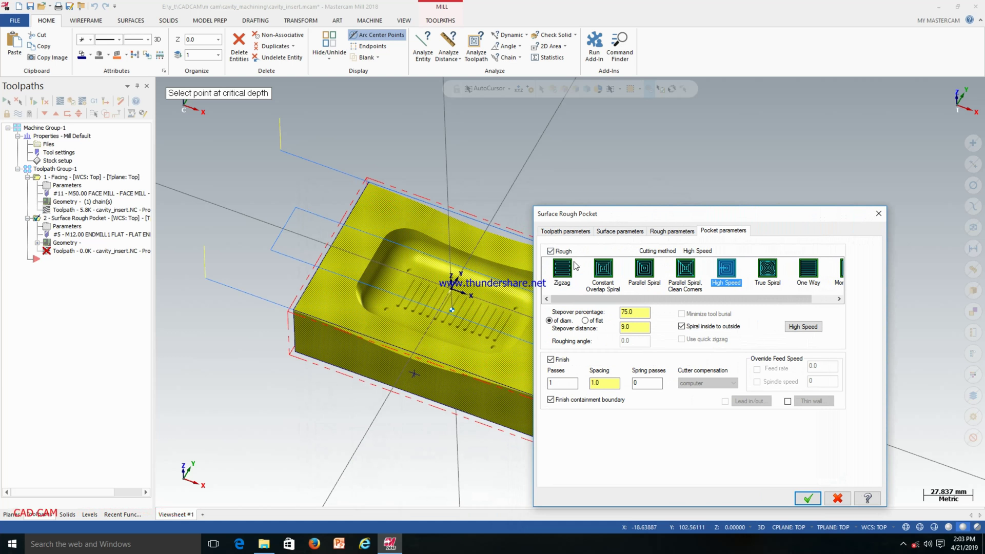
left_click_drag(682, 298, 610, 299)
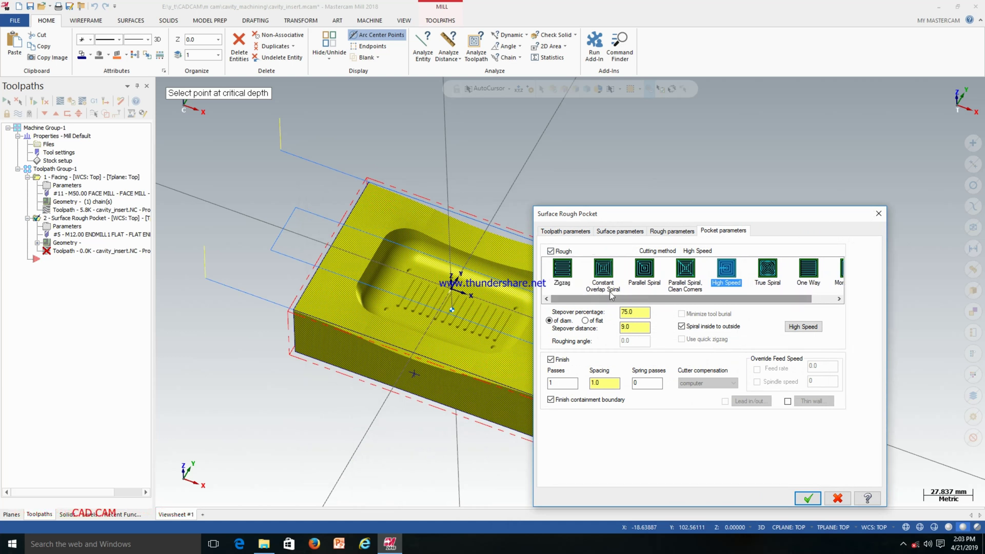
left_click(571, 273)
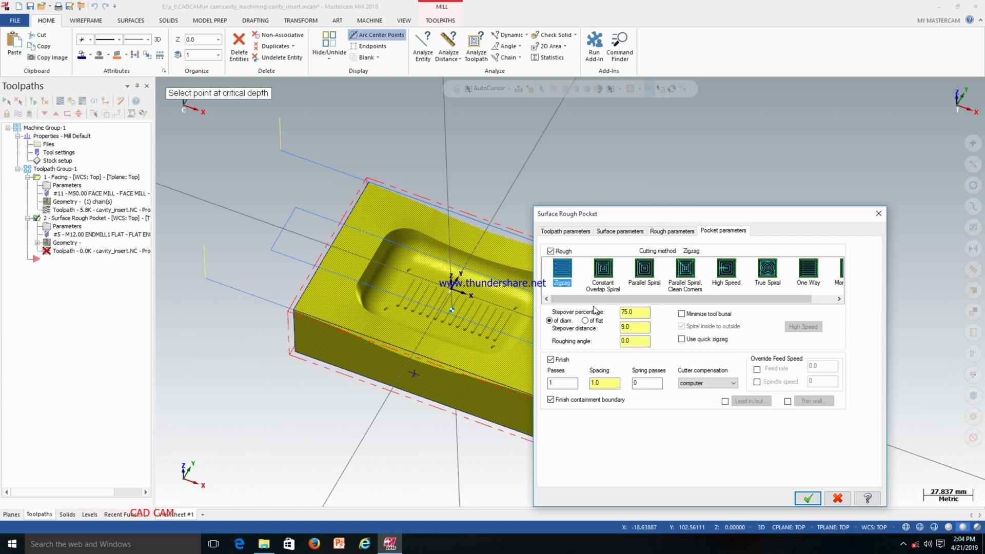
double_click(635, 312)
double_click(641, 328)
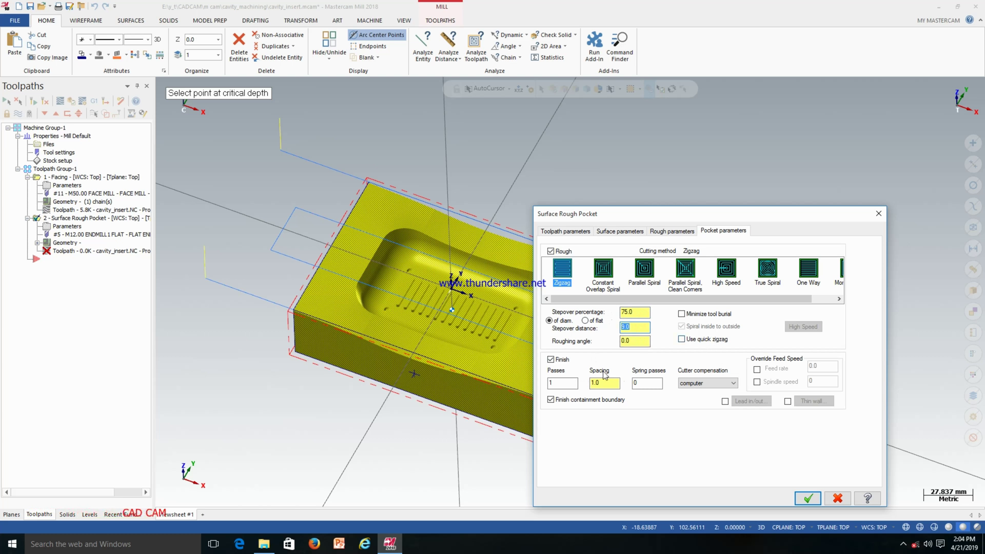
left_click(565, 385)
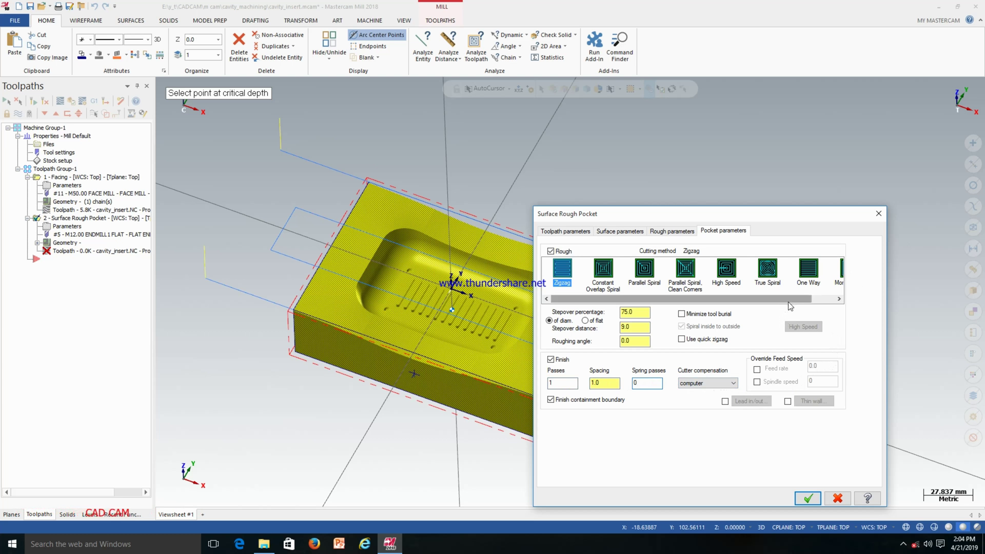
left_click(809, 497)
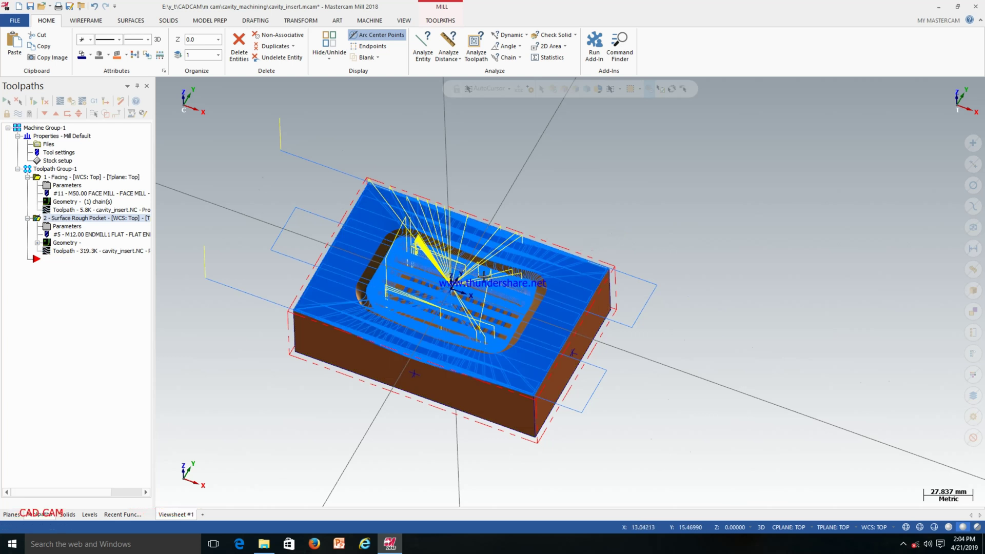
Step: Hide the toolpath display of all operations in Toolpath Group-1 so that only the part is shown
right_click(554, 205)
key("Escape")
mouse_move(541, 221)
middle_mouse_down()
mouse_move(550, 202)
mouse_move(530, 202)
mouse_move(547, 209)
middle_mouse_up()
scroll(446, 246, "up", 5)
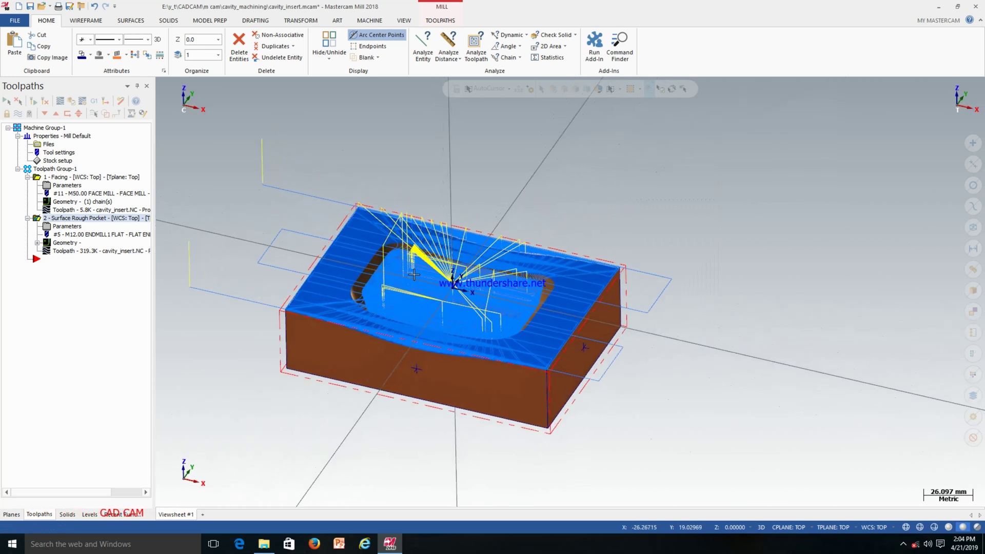
middle_click_drag(445, 247, 339, 244)
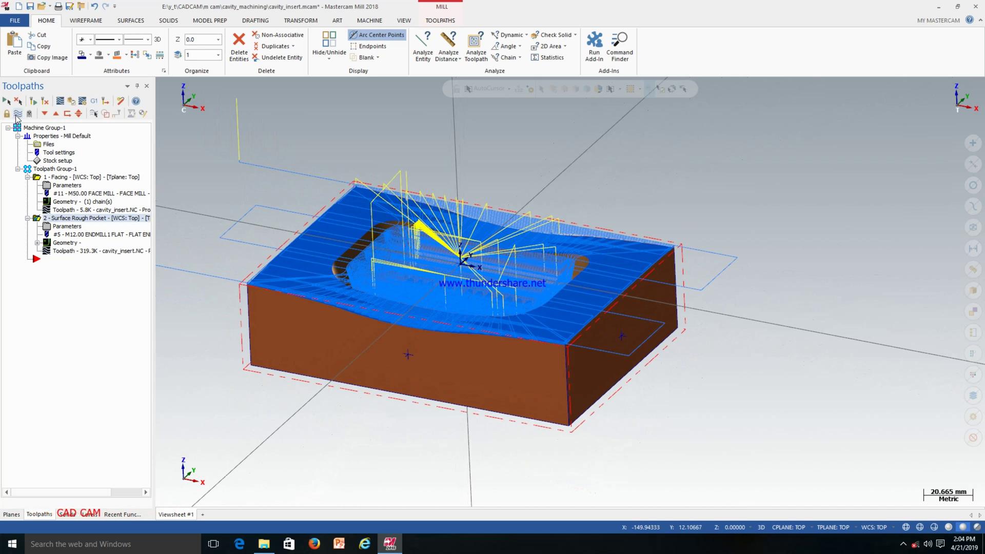
left_click(51, 169)
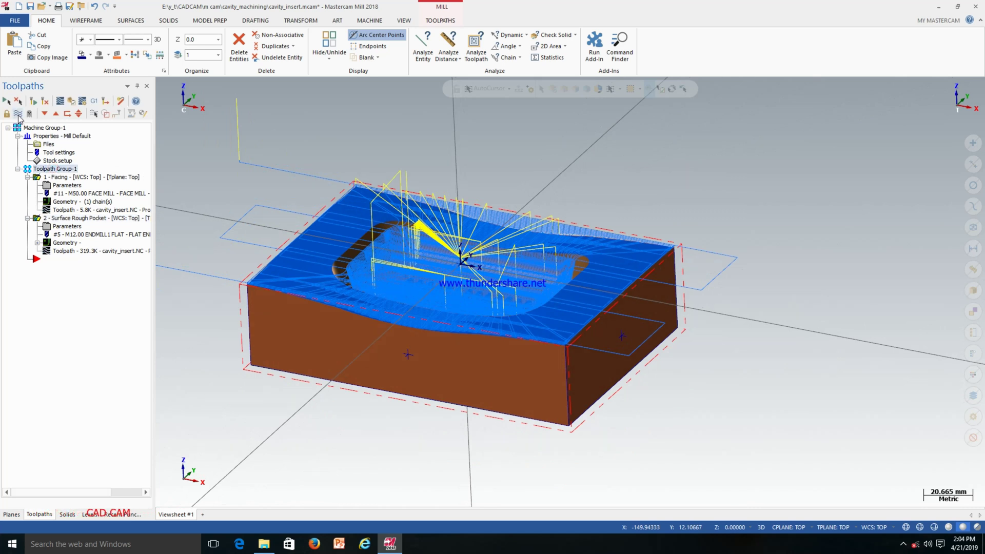
left_click(18, 114)
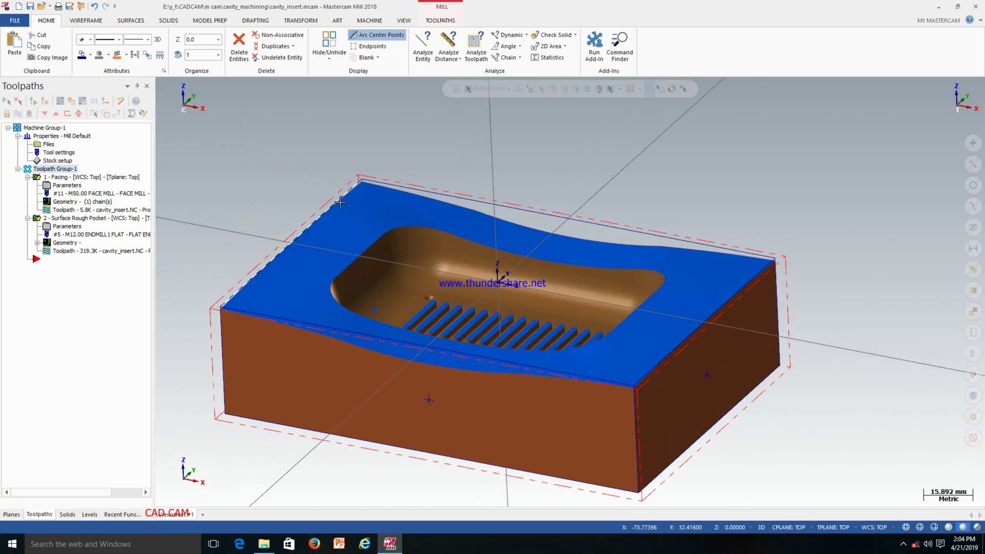
middle_click_drag(315, 177, 360, 221)
scroll(354, 211, "down", 3)
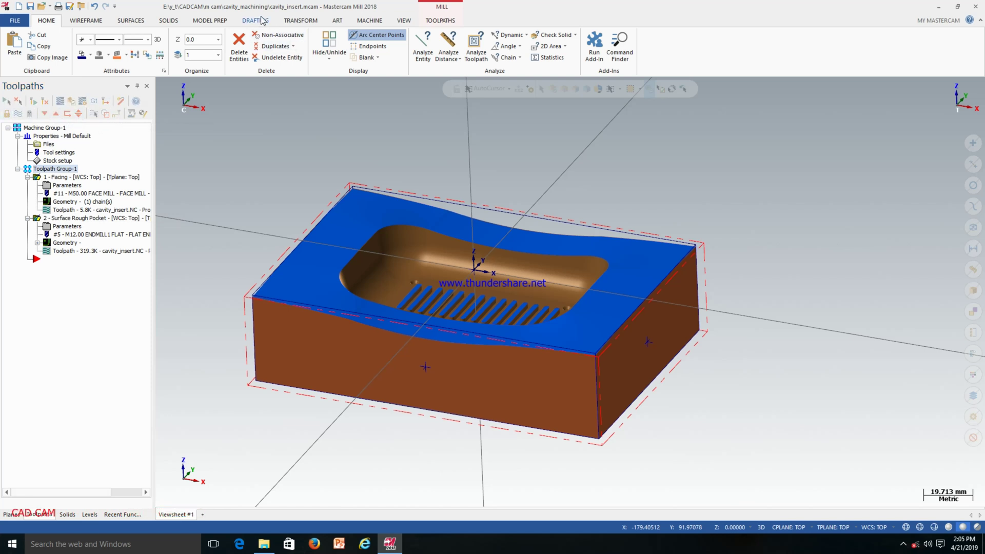
Step: Verify both operations in a maximized Mastercam Simulator, playing the cutting simulation at a gradually increased speed
left_click(368, 22)
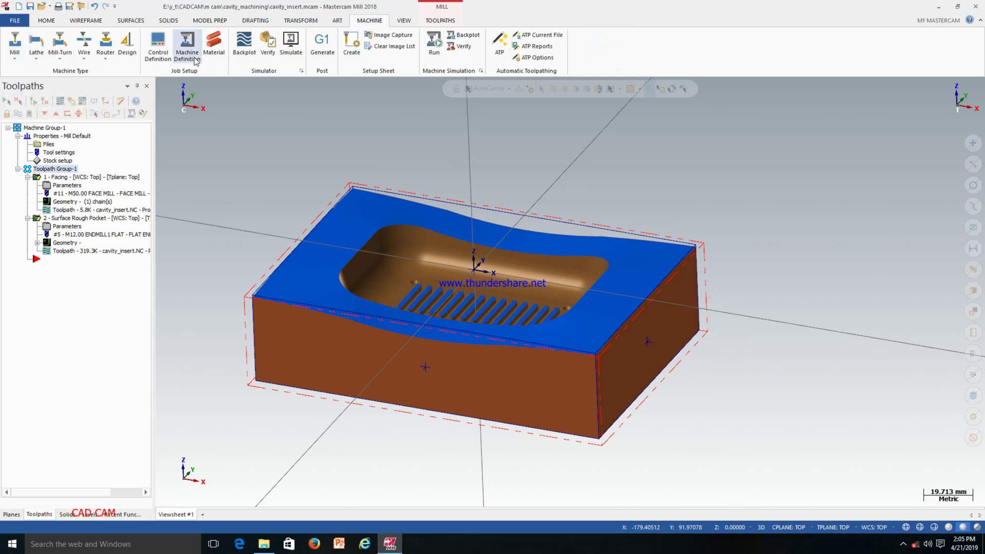
left_click(268, 40)
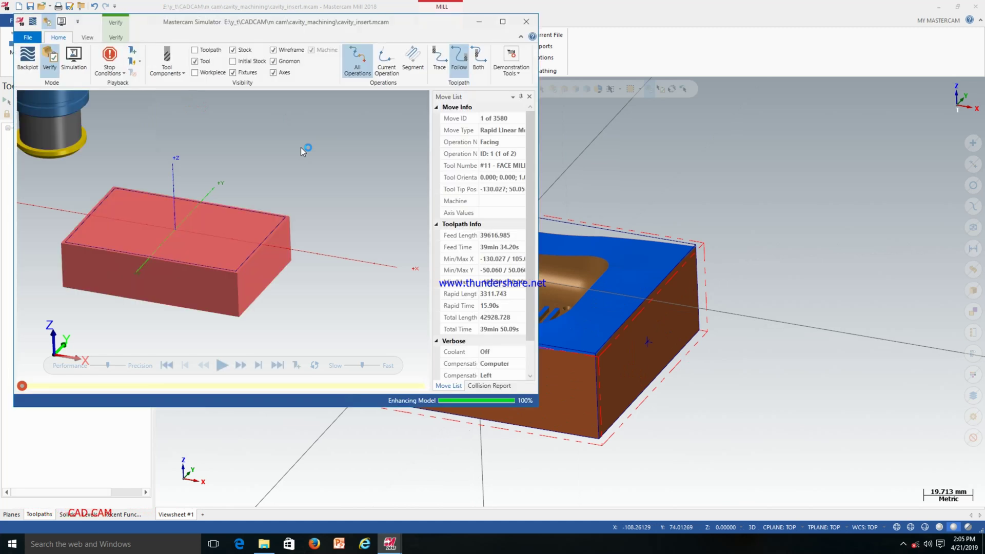
left_click(503, 23)
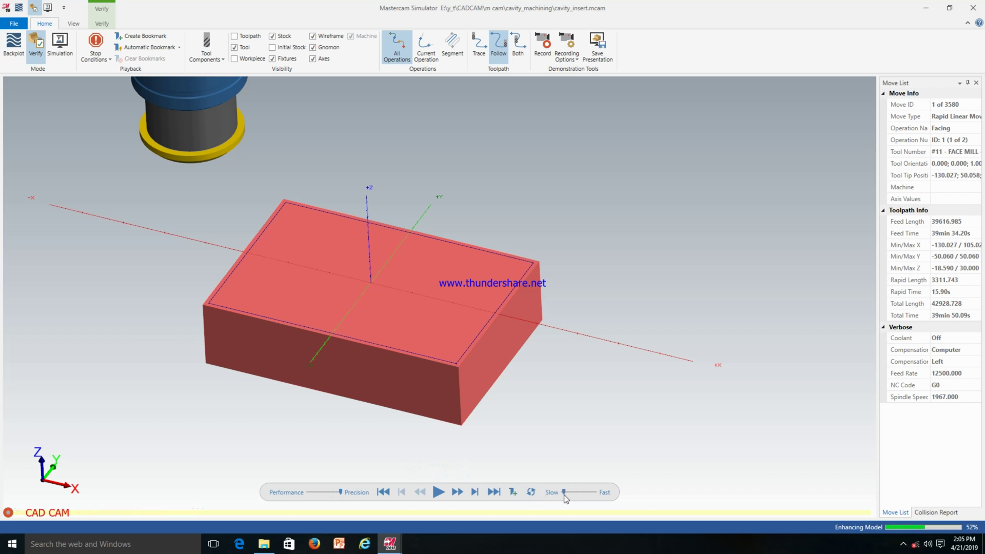
left_click(438, 491)
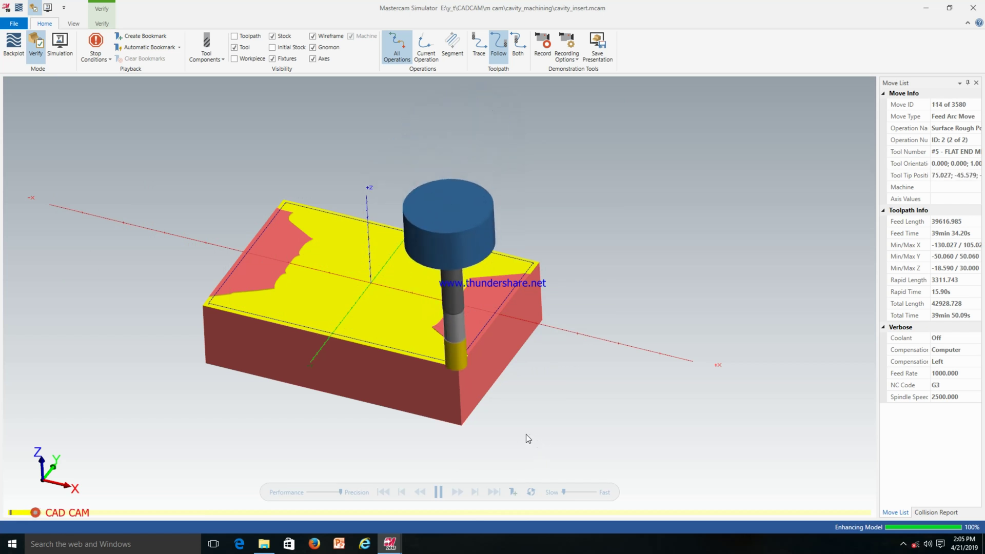
left_click(570, 493)
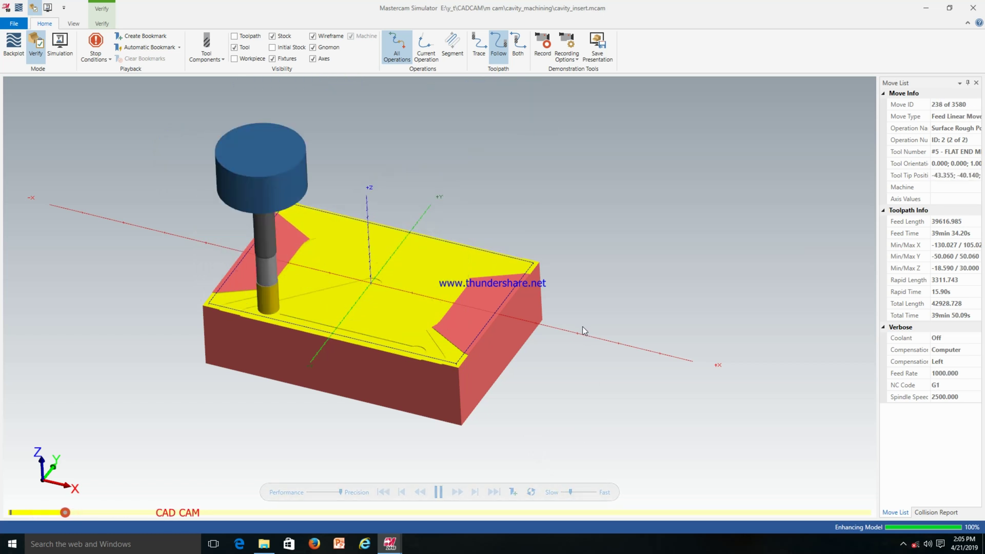
left_click(574, 493)
left_click_drag(575, 492, 584, 492)
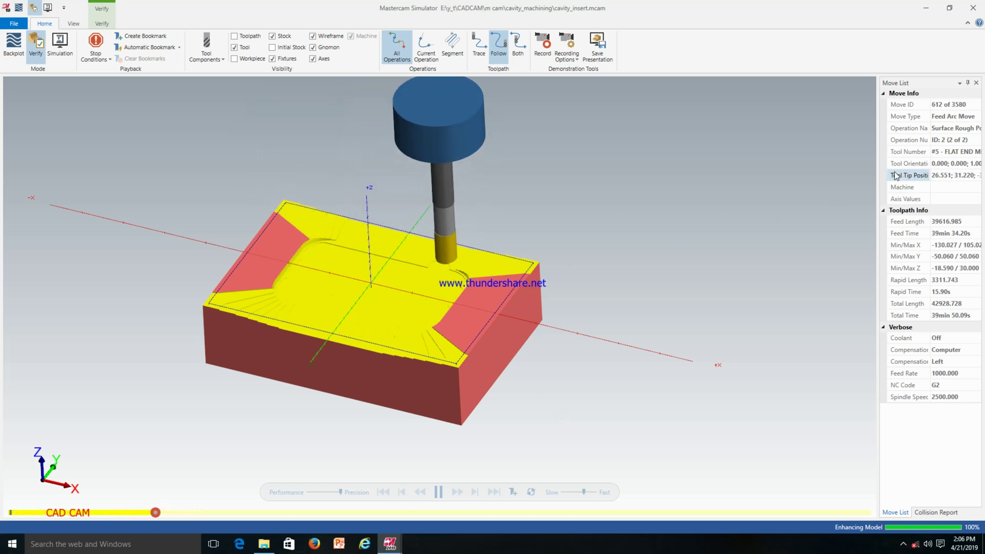
Step: Widen the move list to read the NC code and spindle speed, and raise the playback speed to finish the simulation
left_click_drag(825, 173, 788, 173)
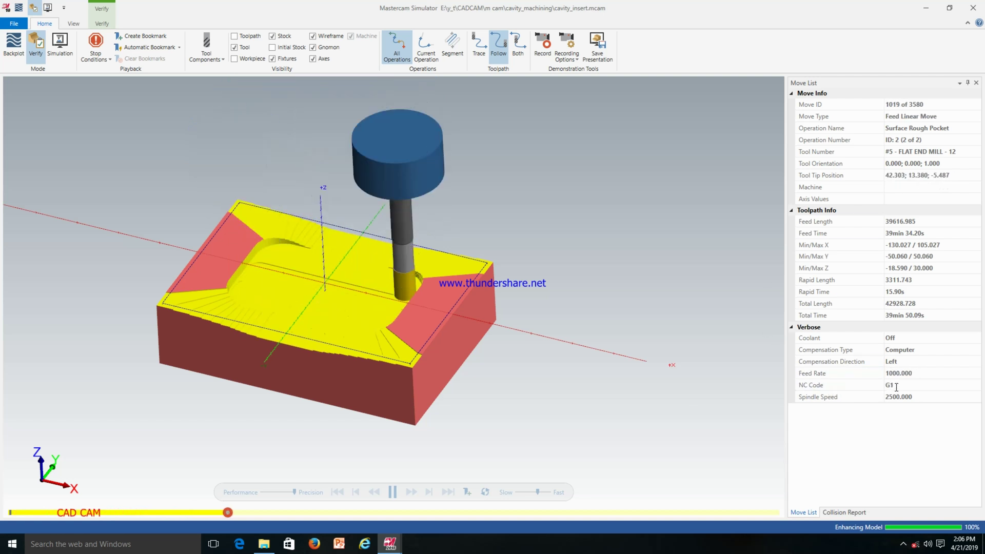
left_click(852, 390)
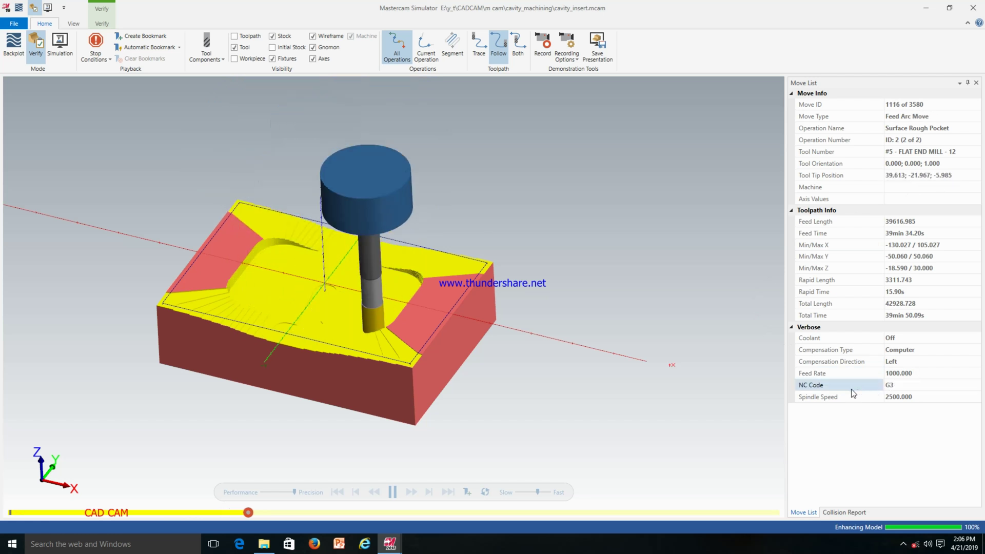
left_click(867, 398)
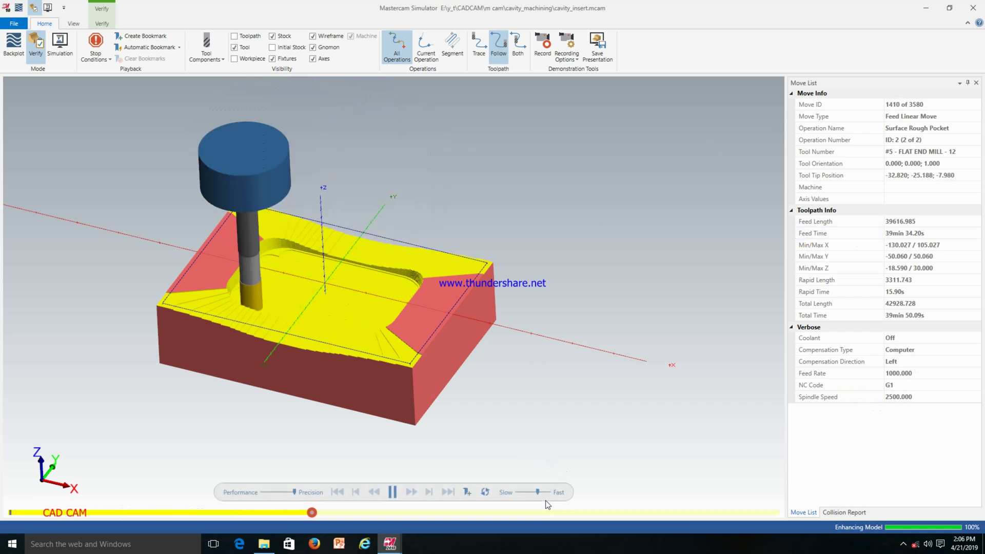
left_click_drag(539, 493, 570, 496)
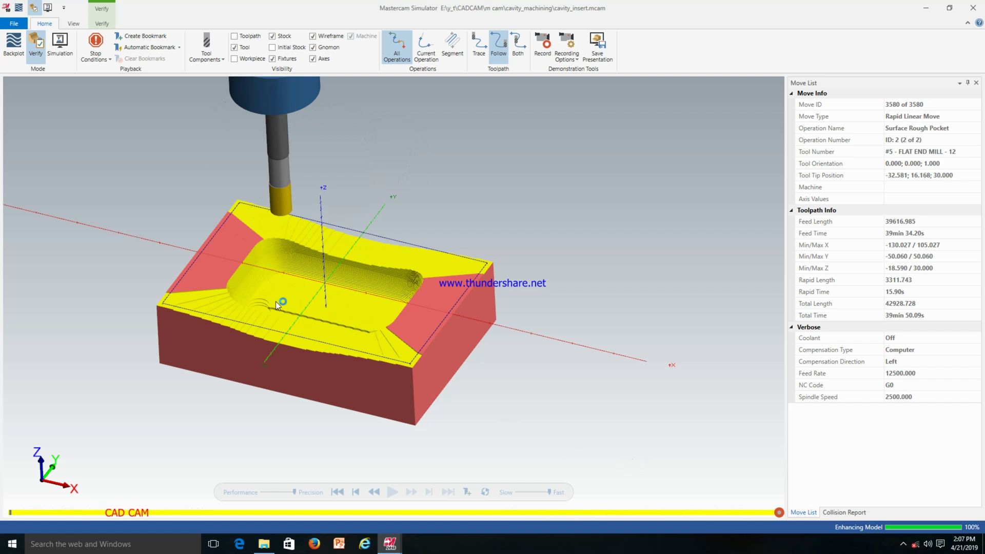
Step: Examine the simulated stock from several angles, checking the cavity walls, floor and top surface left by roughing
middle_click_drag(275, 301, 259, 316)
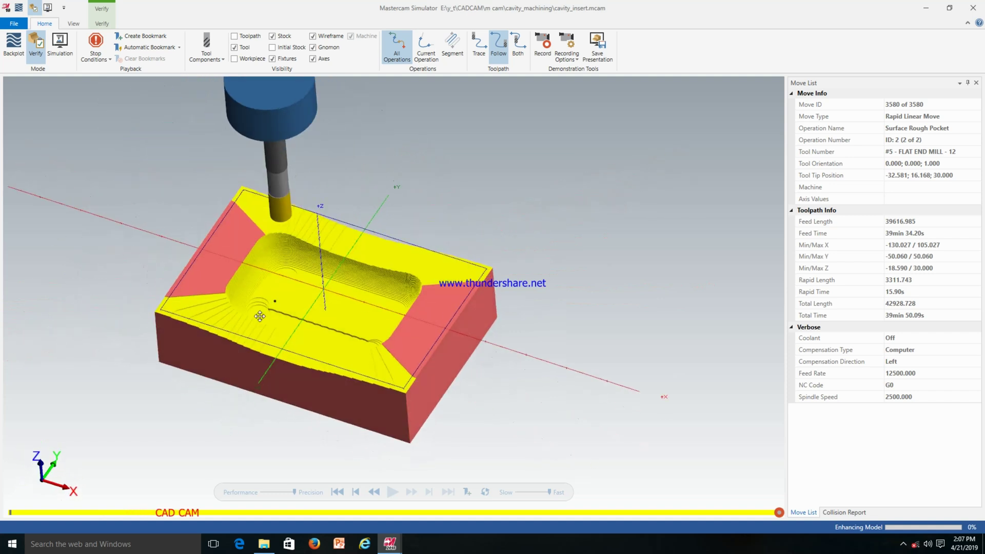
scroll(263, 291, "up", 4)
scroll(264, 291, "down", 2)
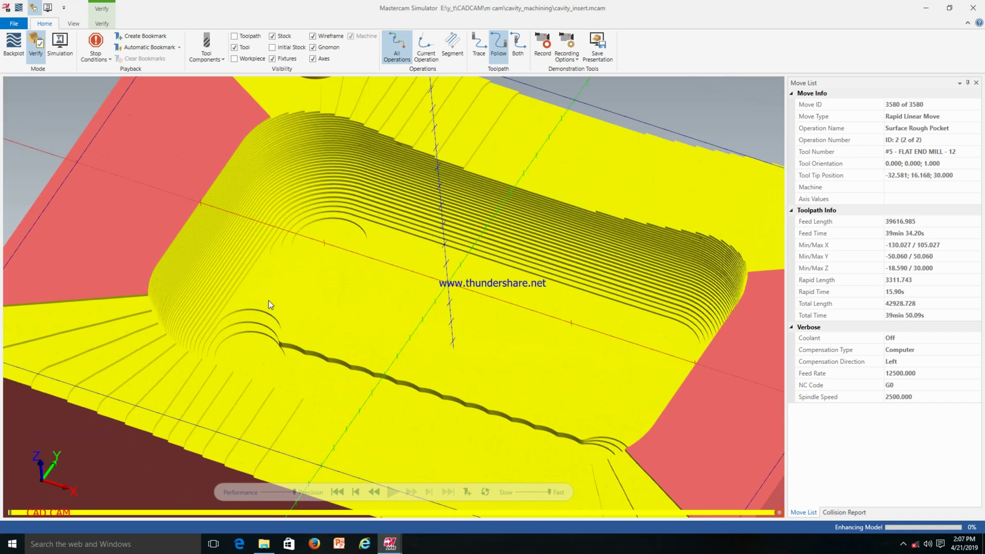
scroll(269, 300, "up", 2)
middle_click_drag(298, 328, 280, 313)
scroll(238, 261, "down", 3)
scroll(232, 257, "up", 6)
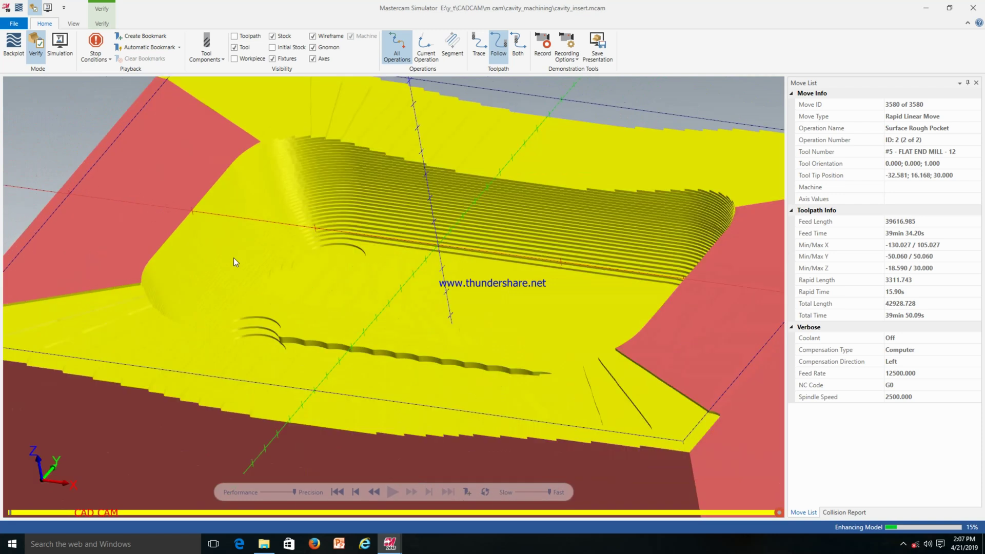
middle_click_drag(257, 262, 220, 262)
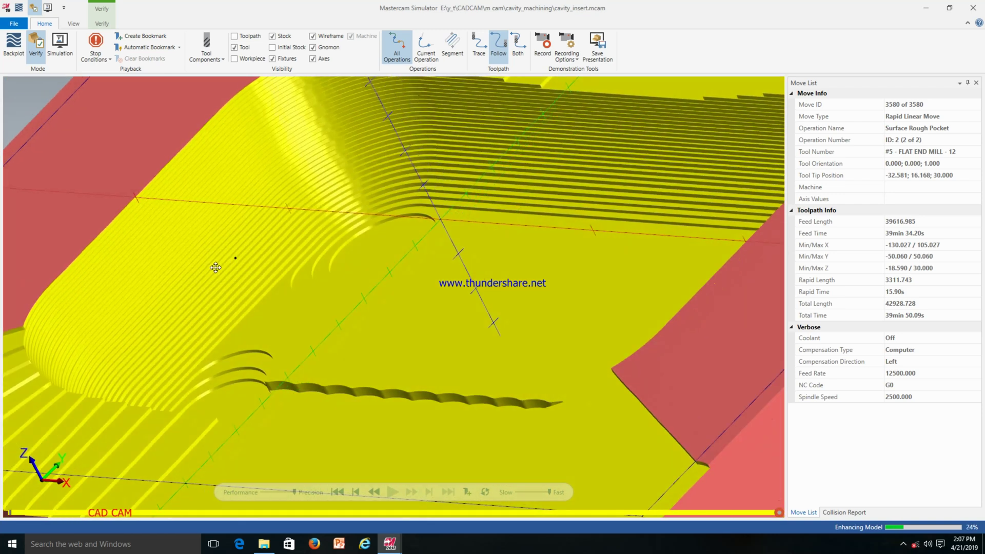
scroll(228, 283, "up", 3)
scroll(239, 269, "down", 3)
scroll(260, 310, "down", 2)
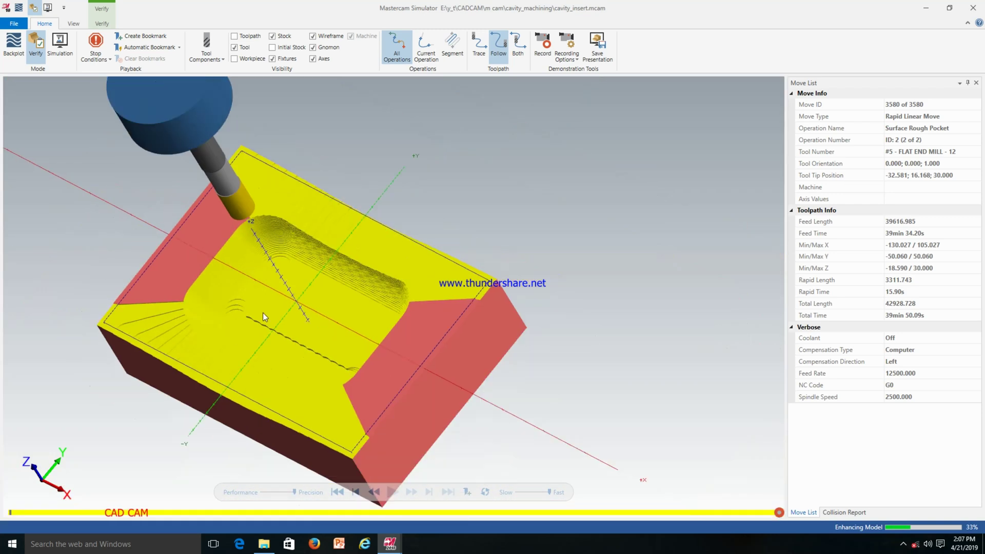
middle_click_drag(280, 323, 306, 299)
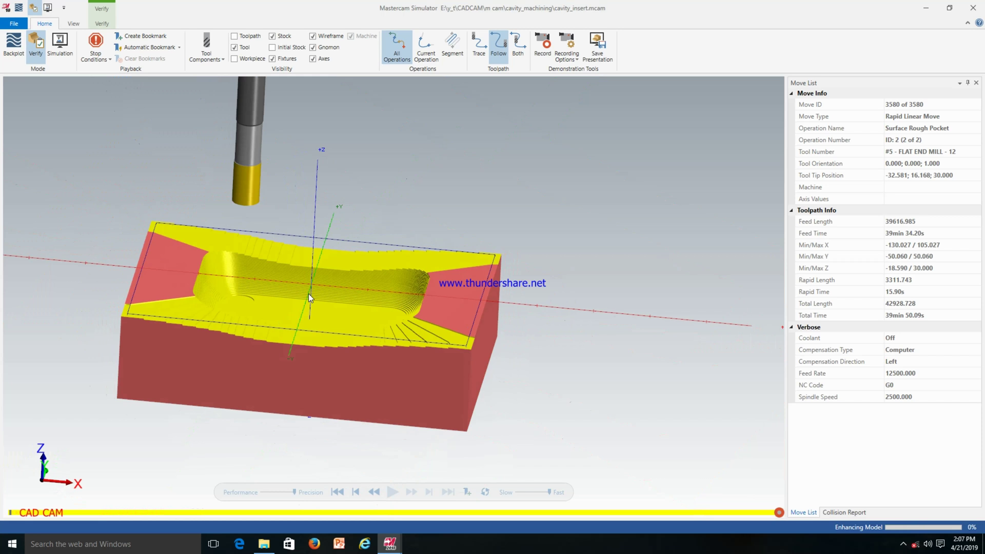
mouse_move(327, 281)
middle_mouse_down()
mouse_move(297, 310)
mouse_move(320, 261)
mouse_move(320, 299)
mouse_move(323, 283)
middle_mouse_up()
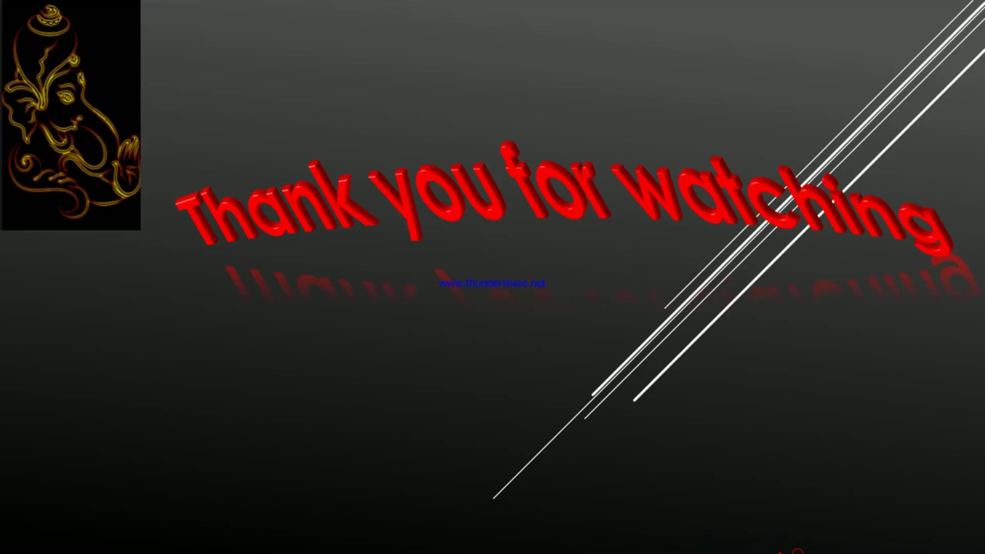